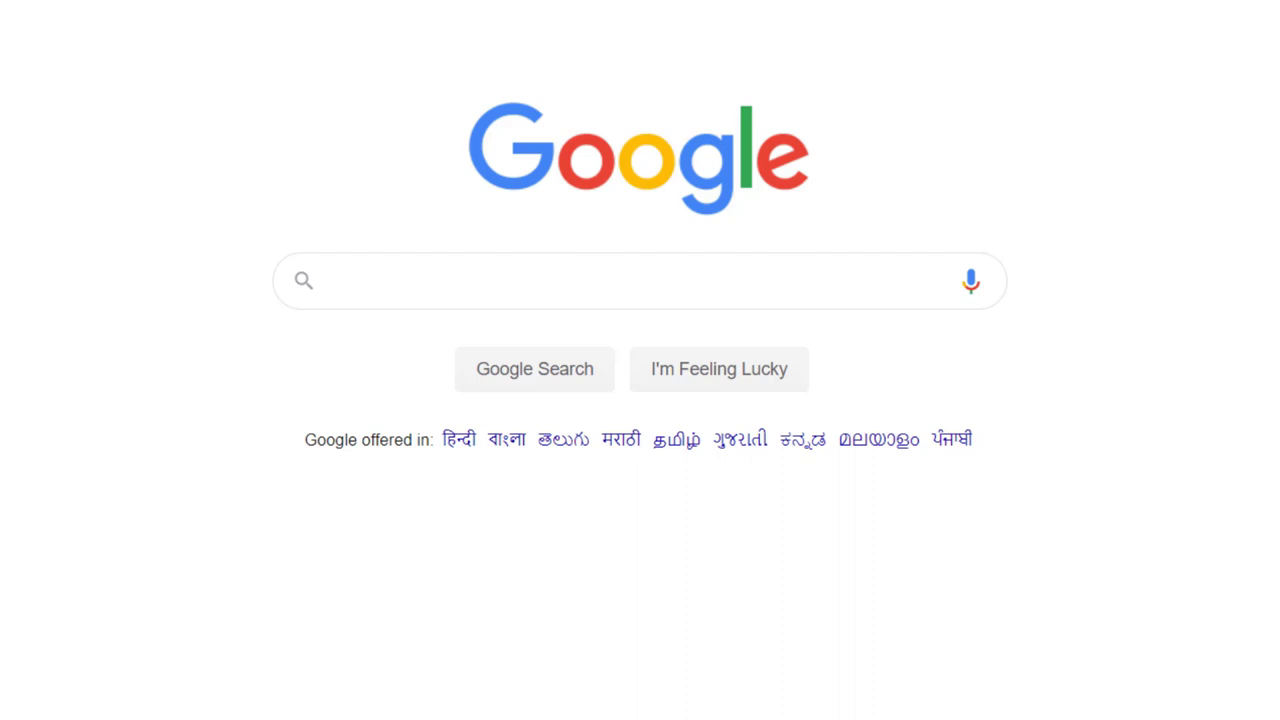
- Search Google for algobridge and go to the algobridge.in login page
left_click(520, 277)
type("algobro")
key("BackSpace")
type("idge")
key("Return")
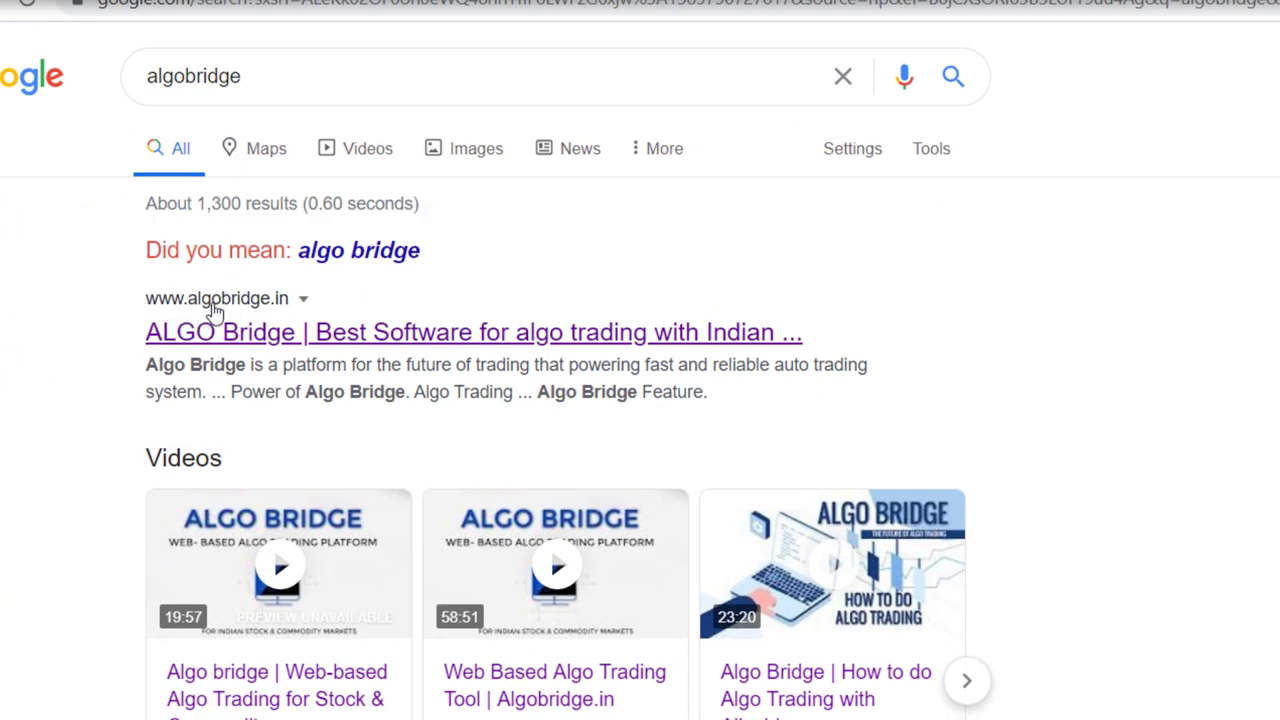
left_click(291, 340)
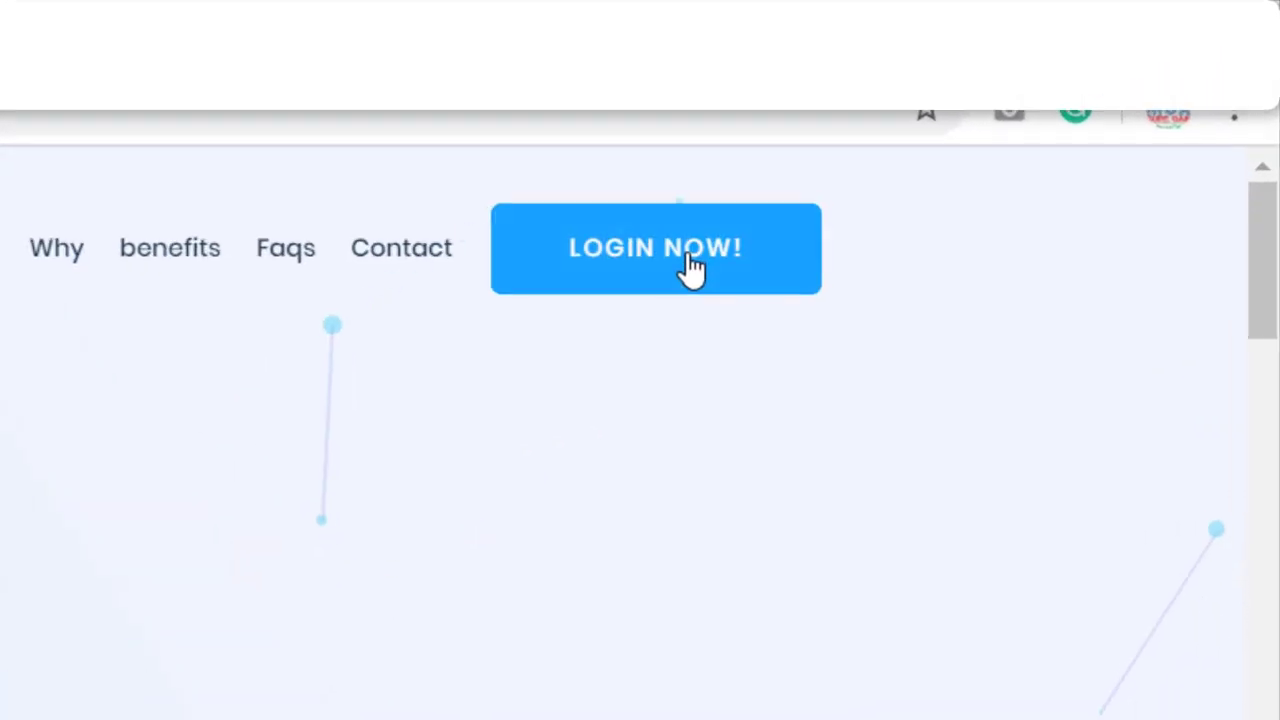
left_click(692, 262)
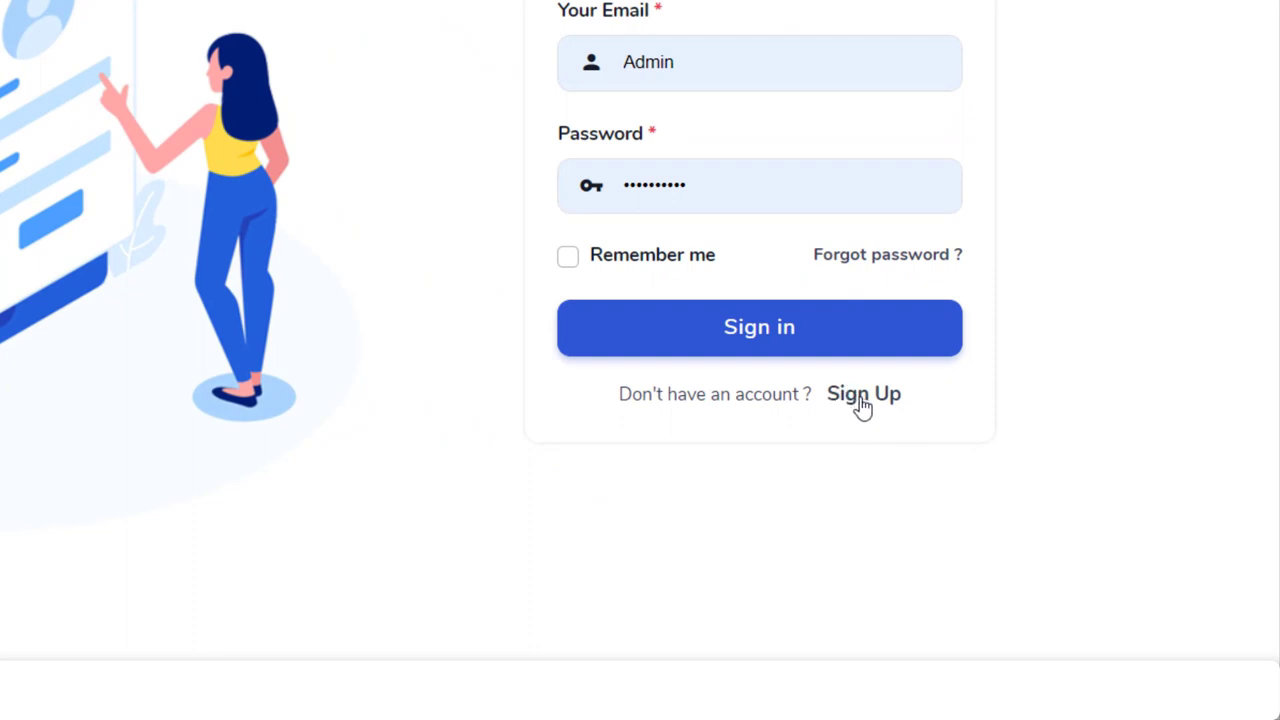
- Switch to the Sign Up form, look over the Name and State fields, and open Terms And Condition
left_click(862, 400)
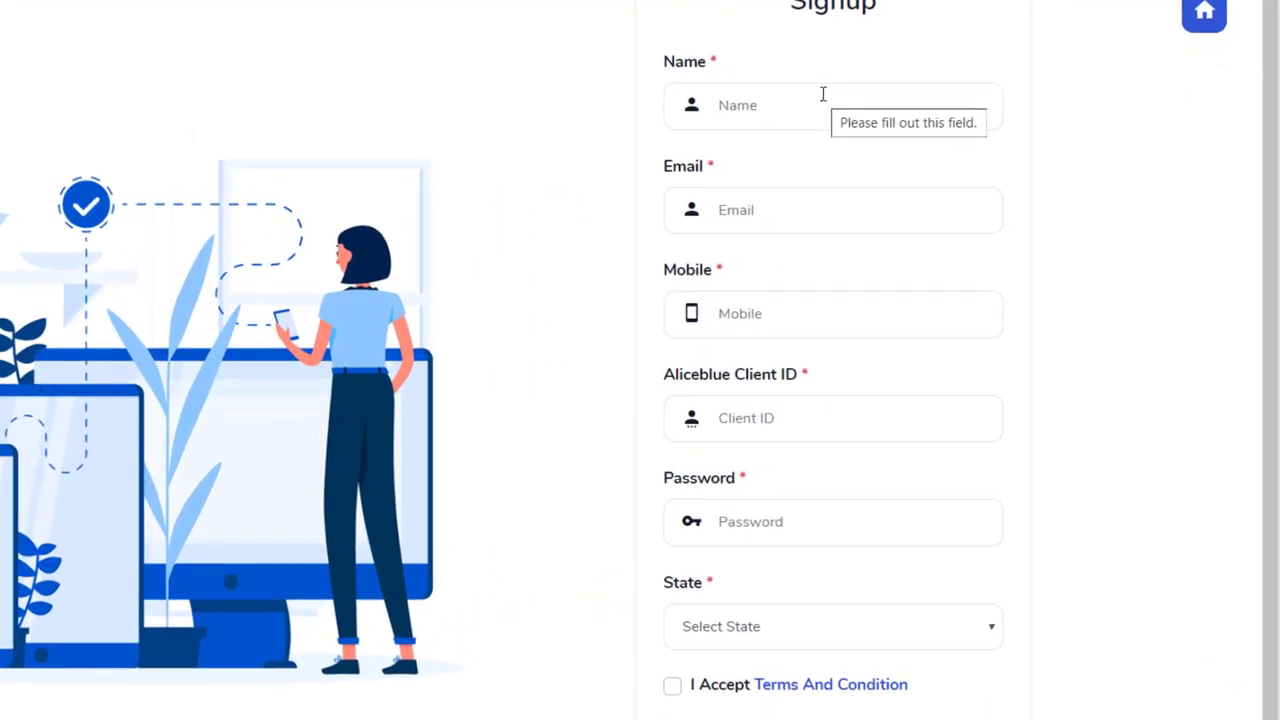
left_click(823, 94)
left_click(543, 77)
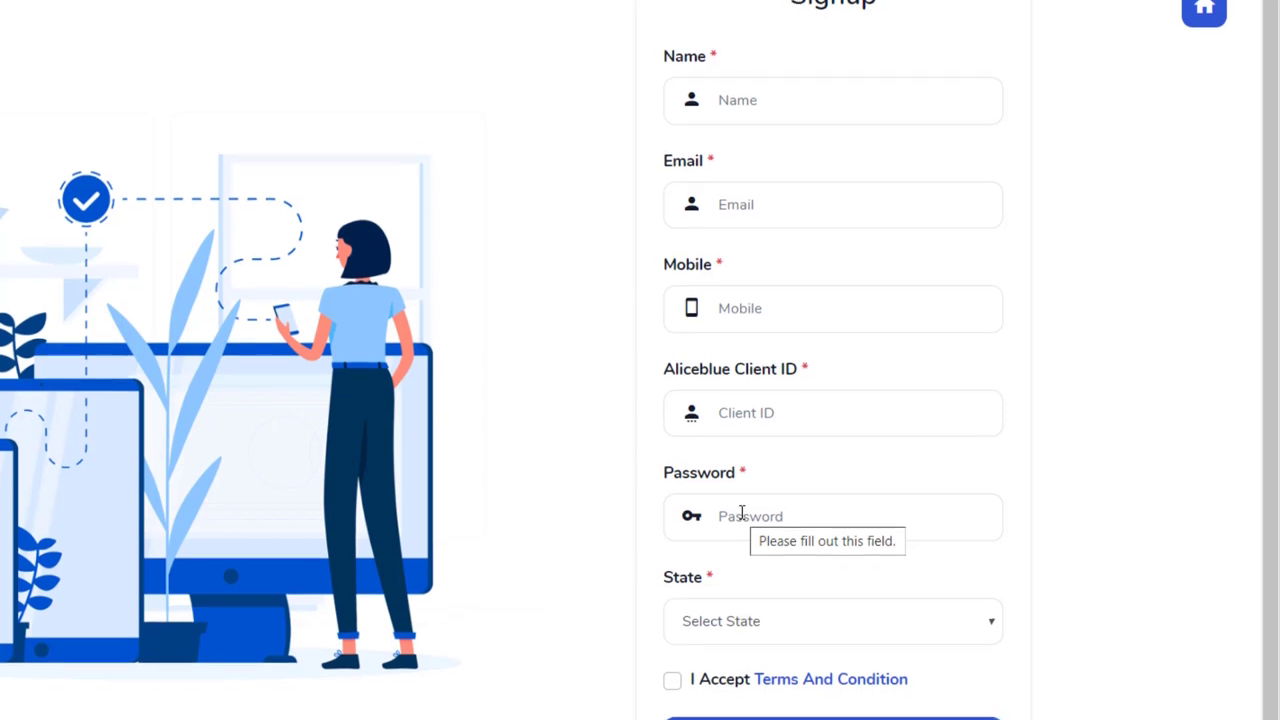
scroll(741, 517, "down", 2)
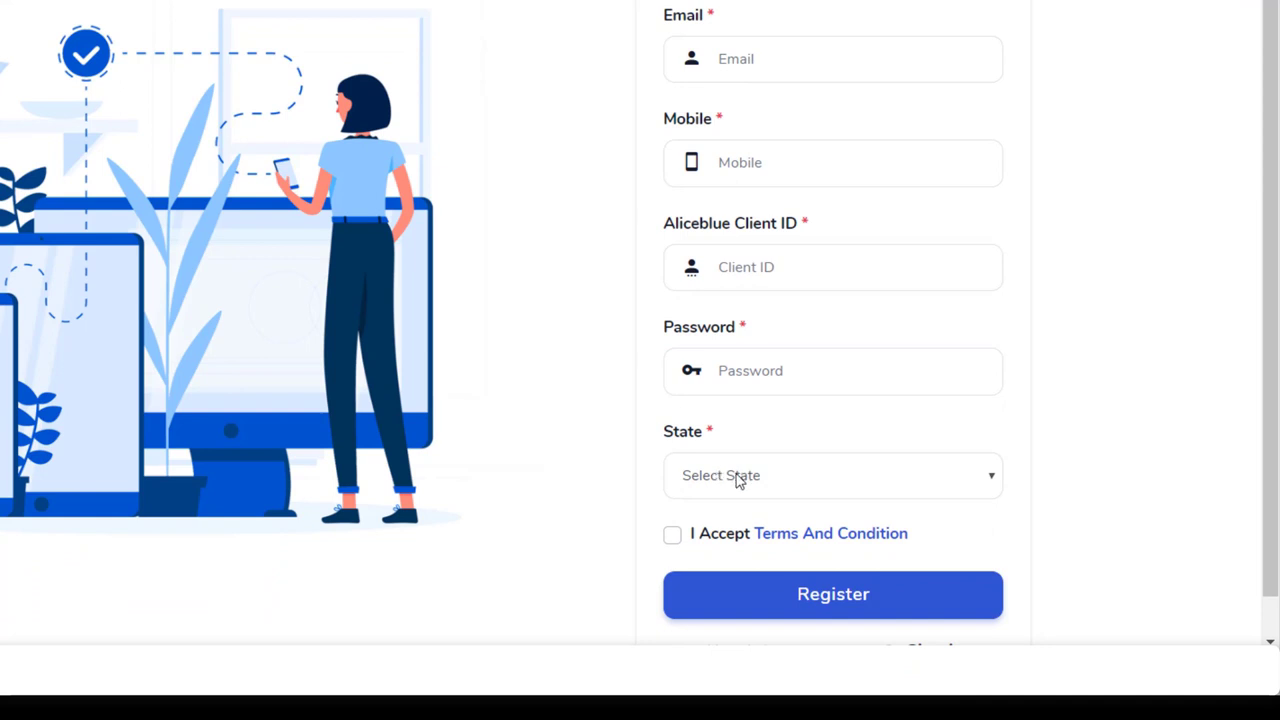
left_click(739, 478)
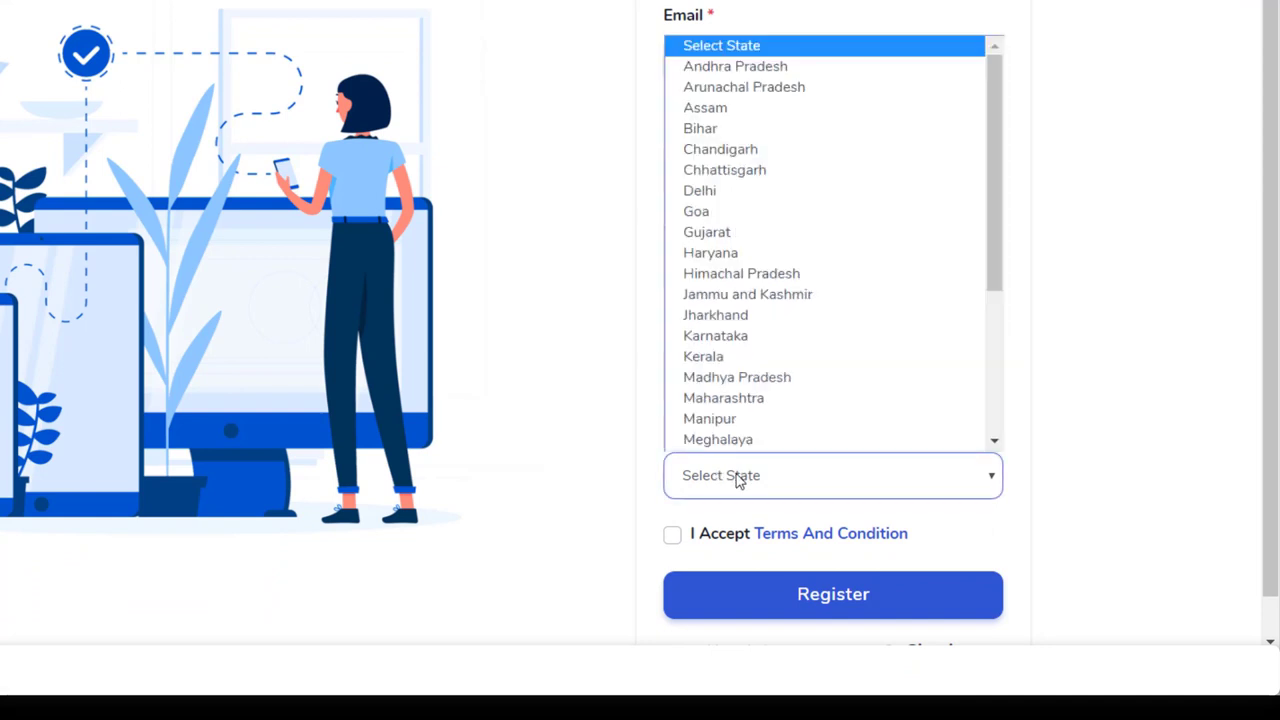
left_click(739, 478)
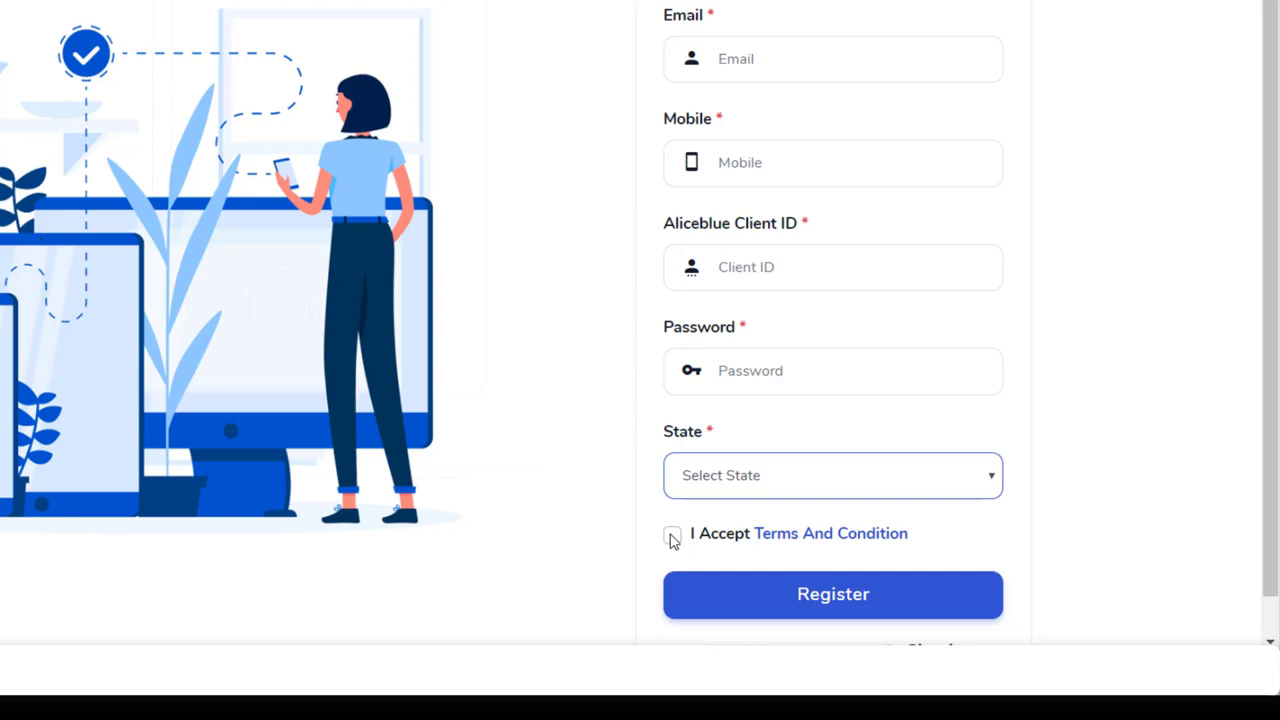
left_click(792, 541)
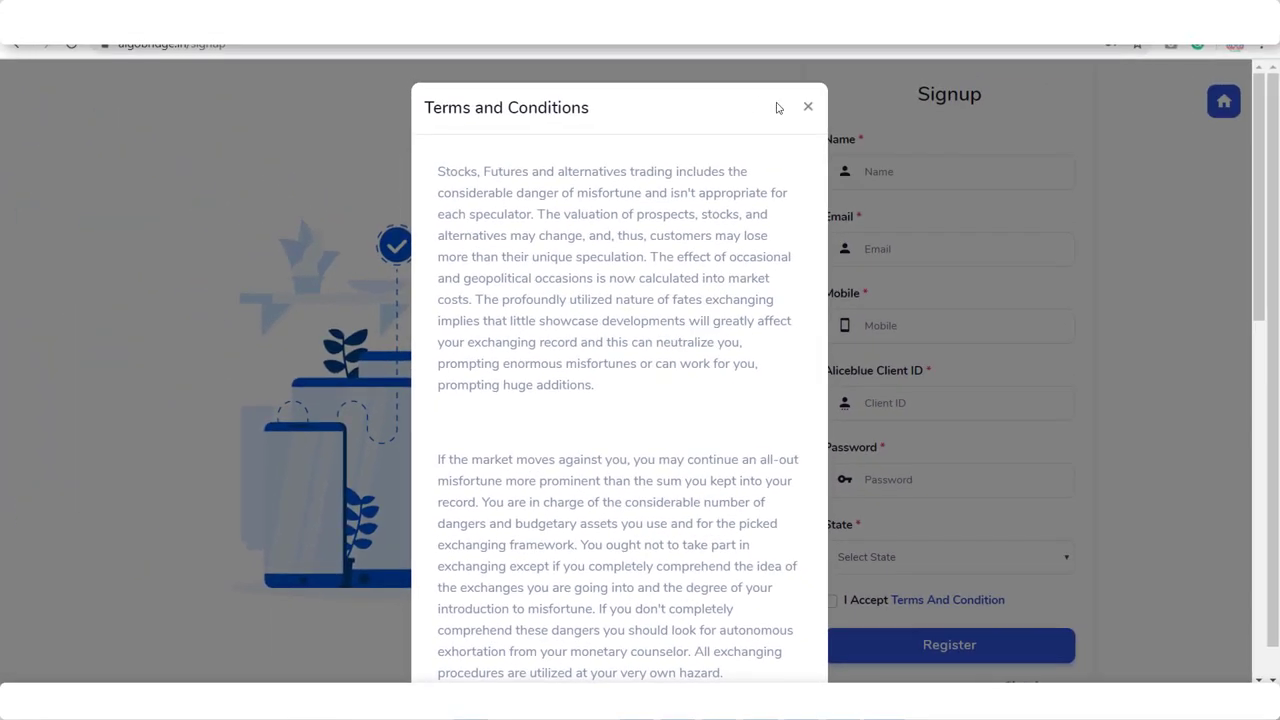
- Close the Terms and Conditions modal to return to the empty Signup form
left_click(808, 106)
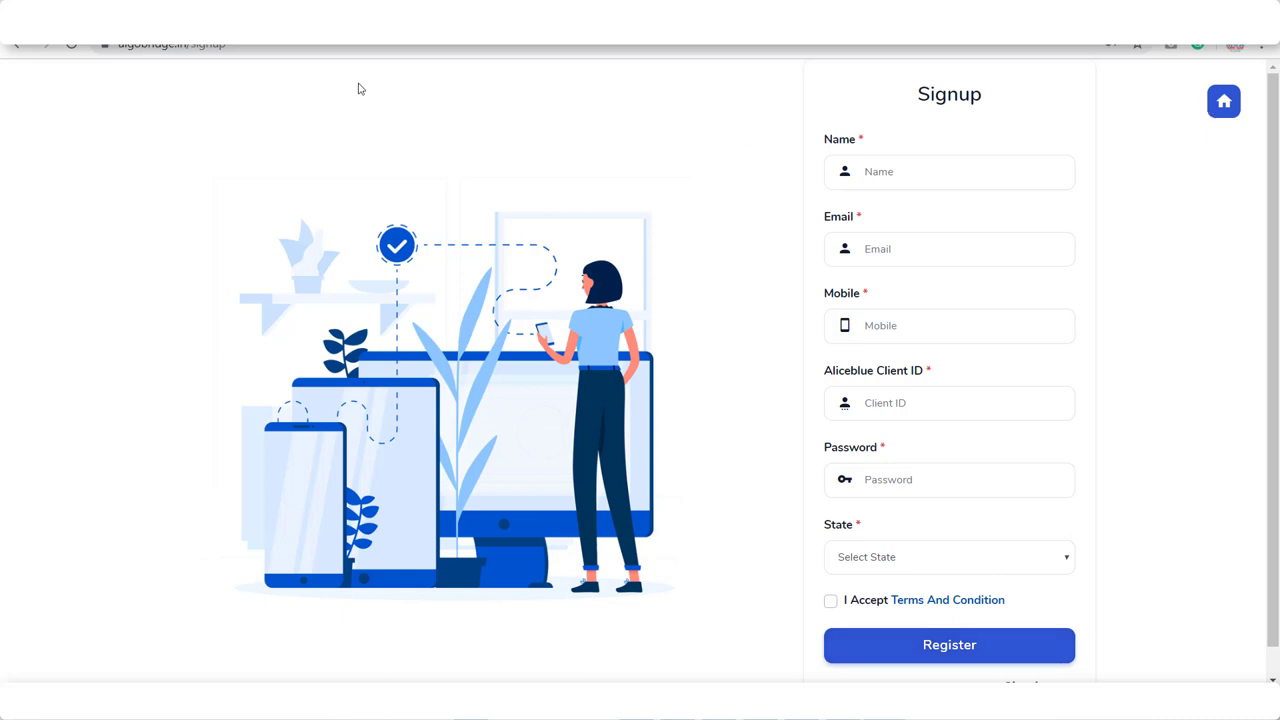
- Sign in with the saved Chrome login to reach the dashboard showing MCX CRUDEOIL MAY FUT
left_click_drag(1276, 324, 1277, 397)
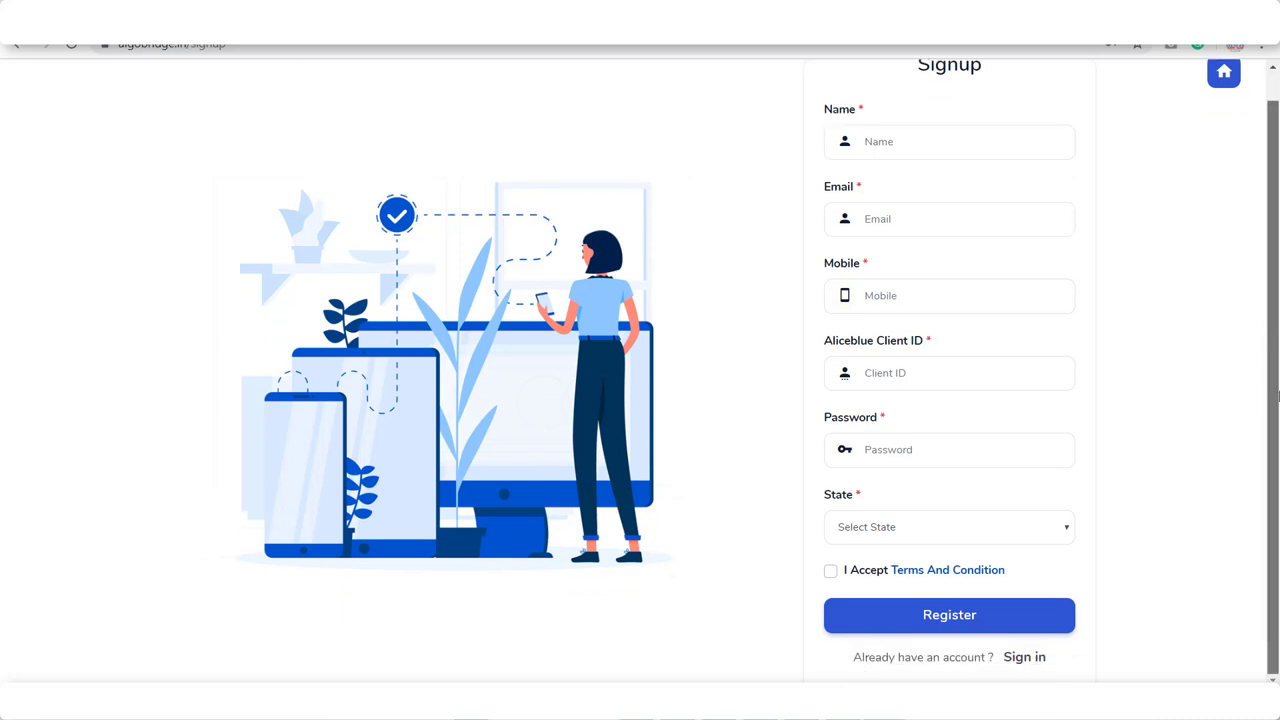
left_click(1016, 657)
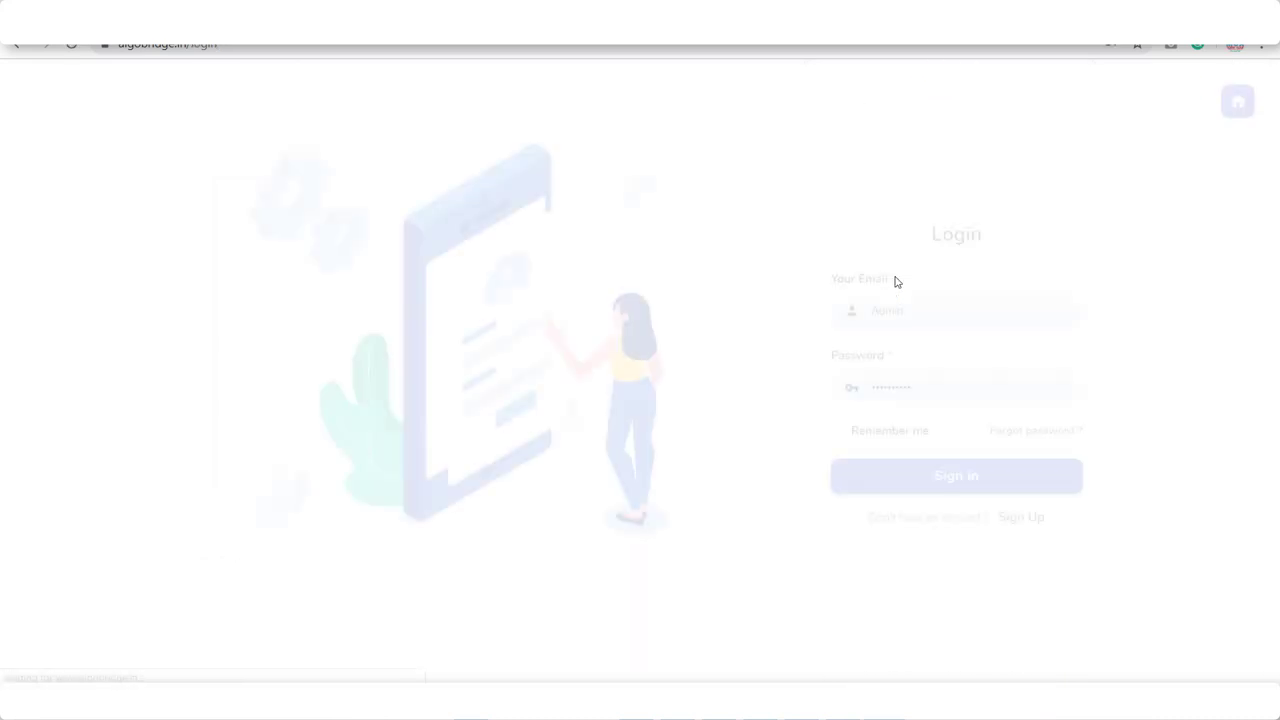
left_click(850, 311)
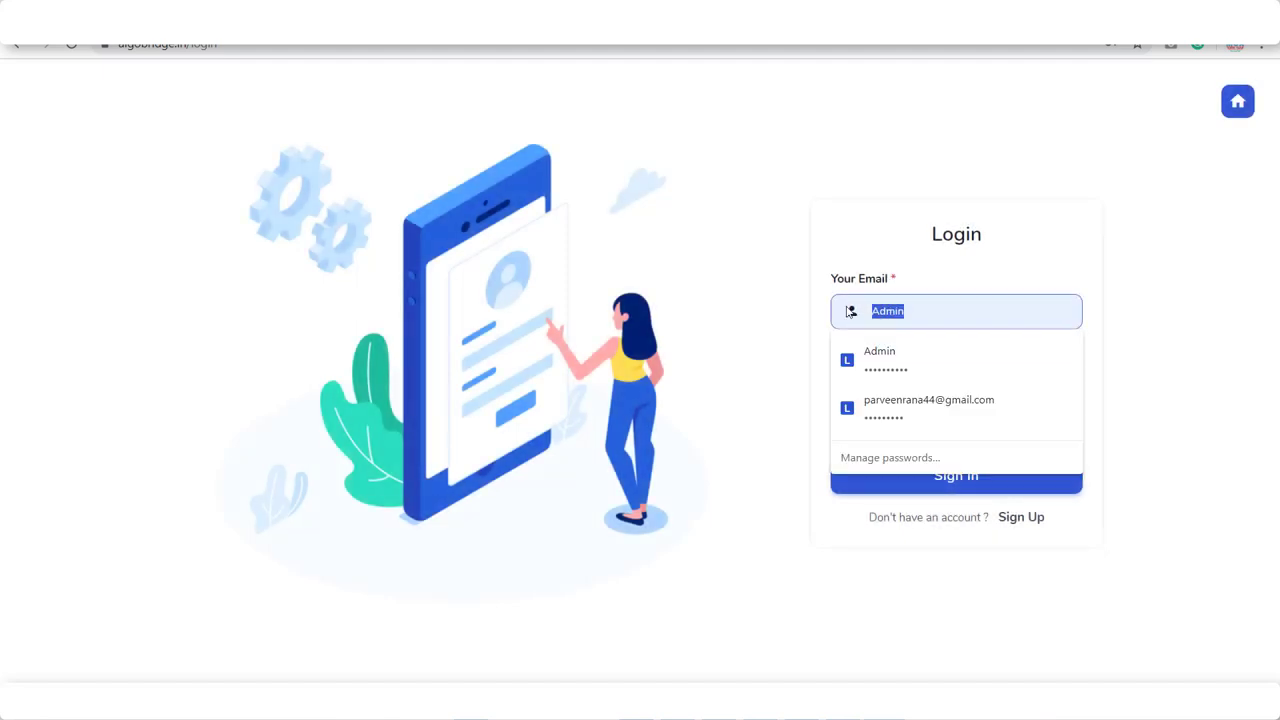
left_click(903, 405)
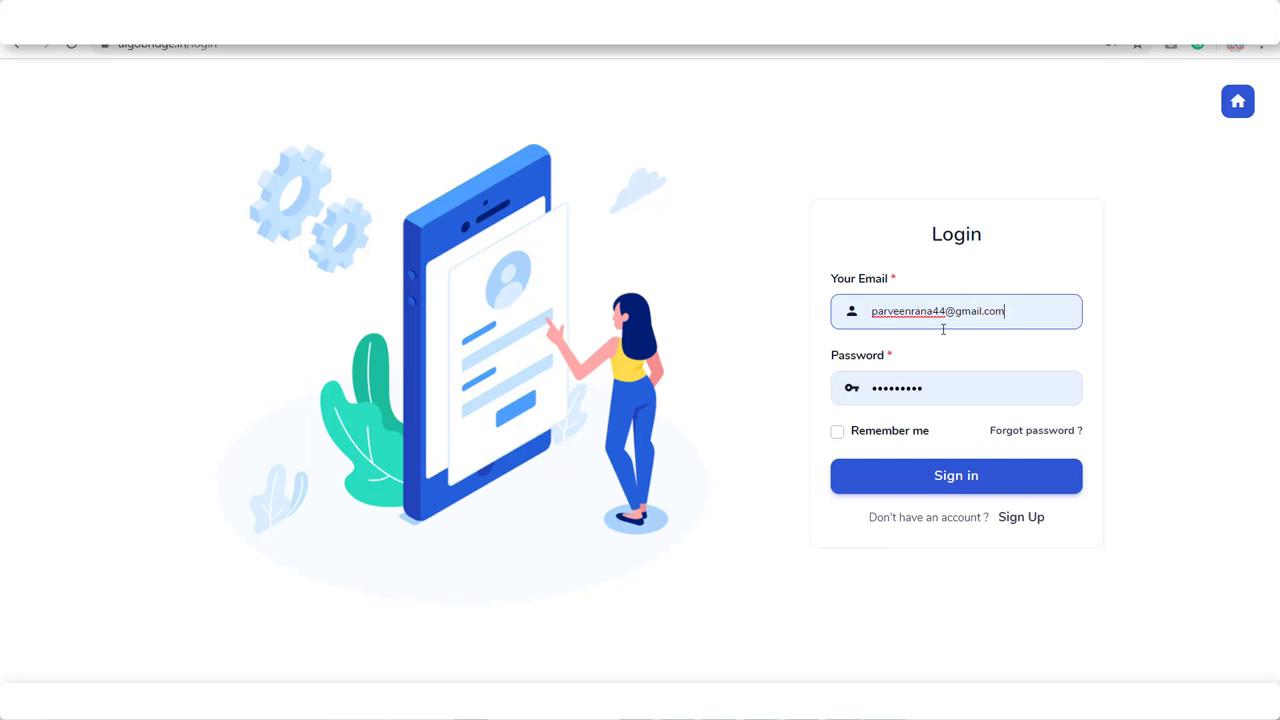
left_click(924, 481)
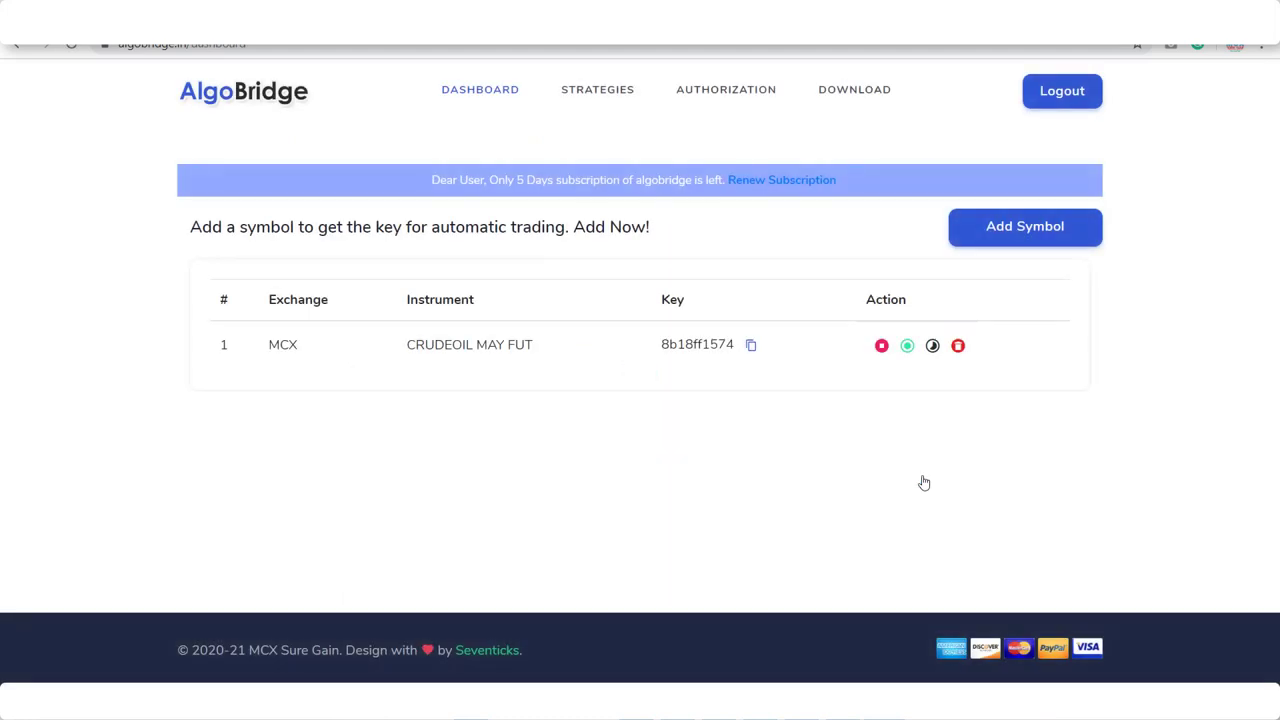
- Delete the CRUDEOIL MAY FUT instrument and select the Unique ID on the Authorization page
left_click(959, 346)
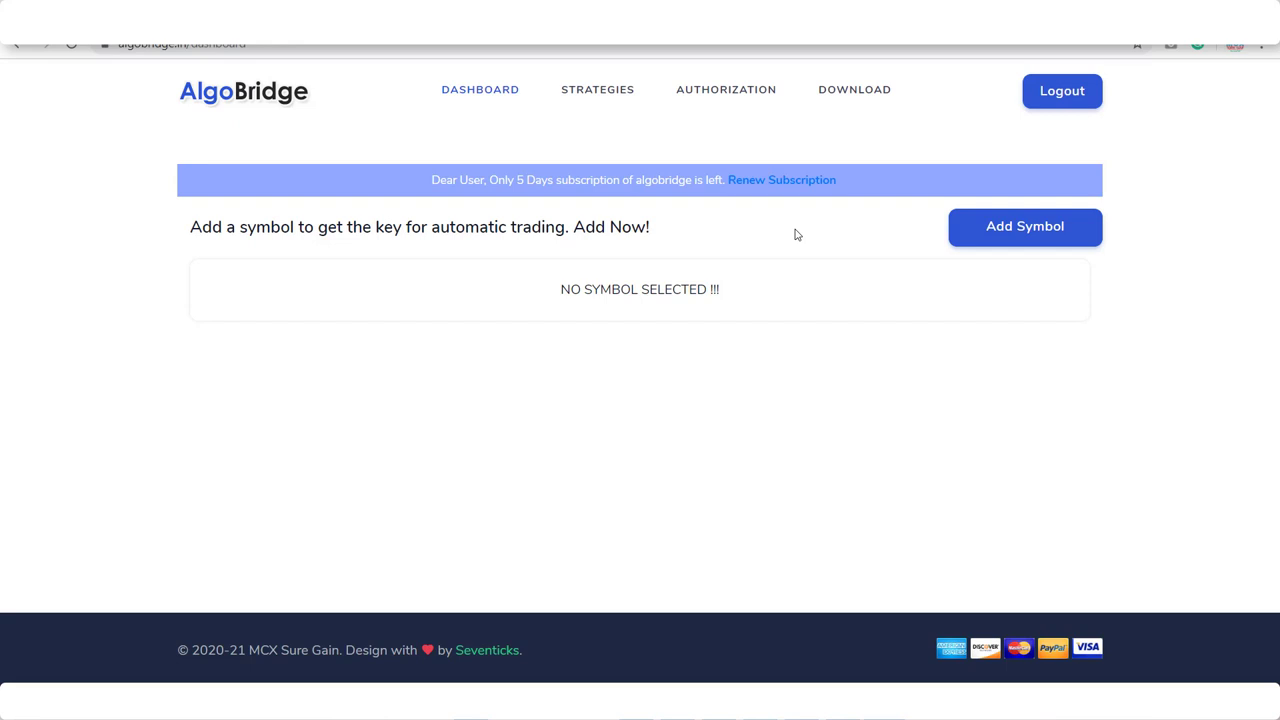
left_click(744, 89)
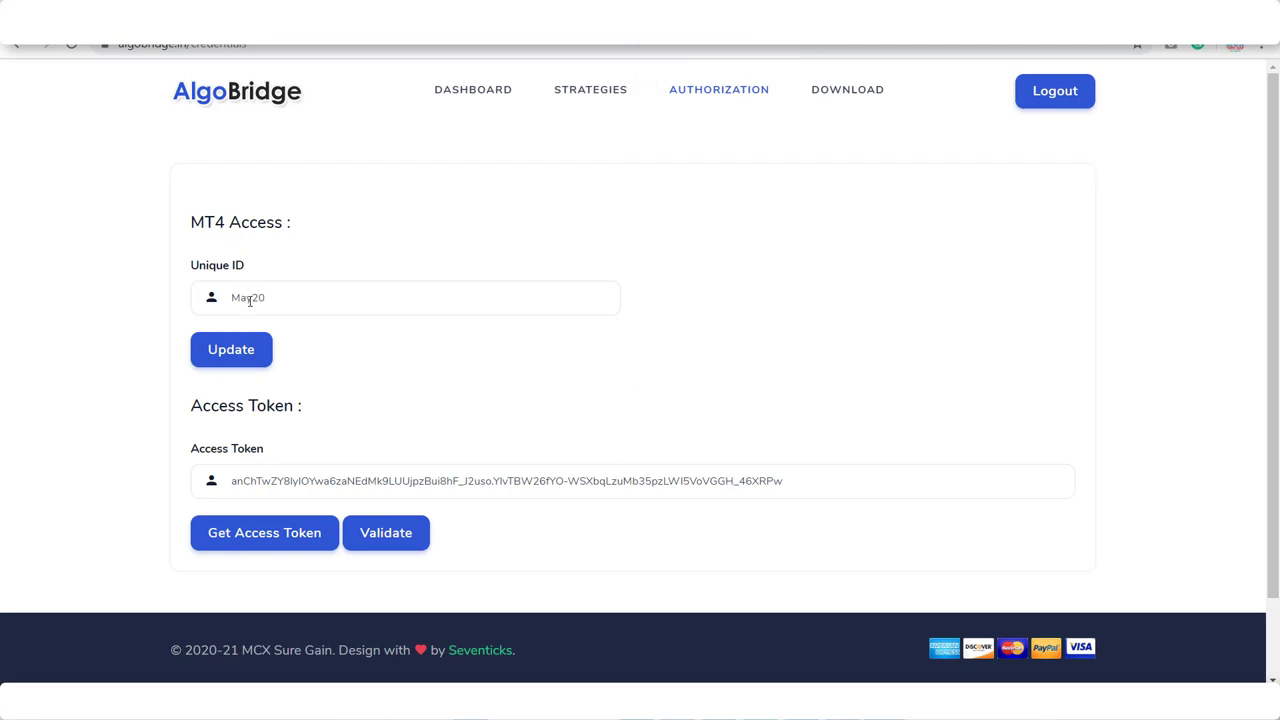
left_click_drag(265, 301, 222, 302)
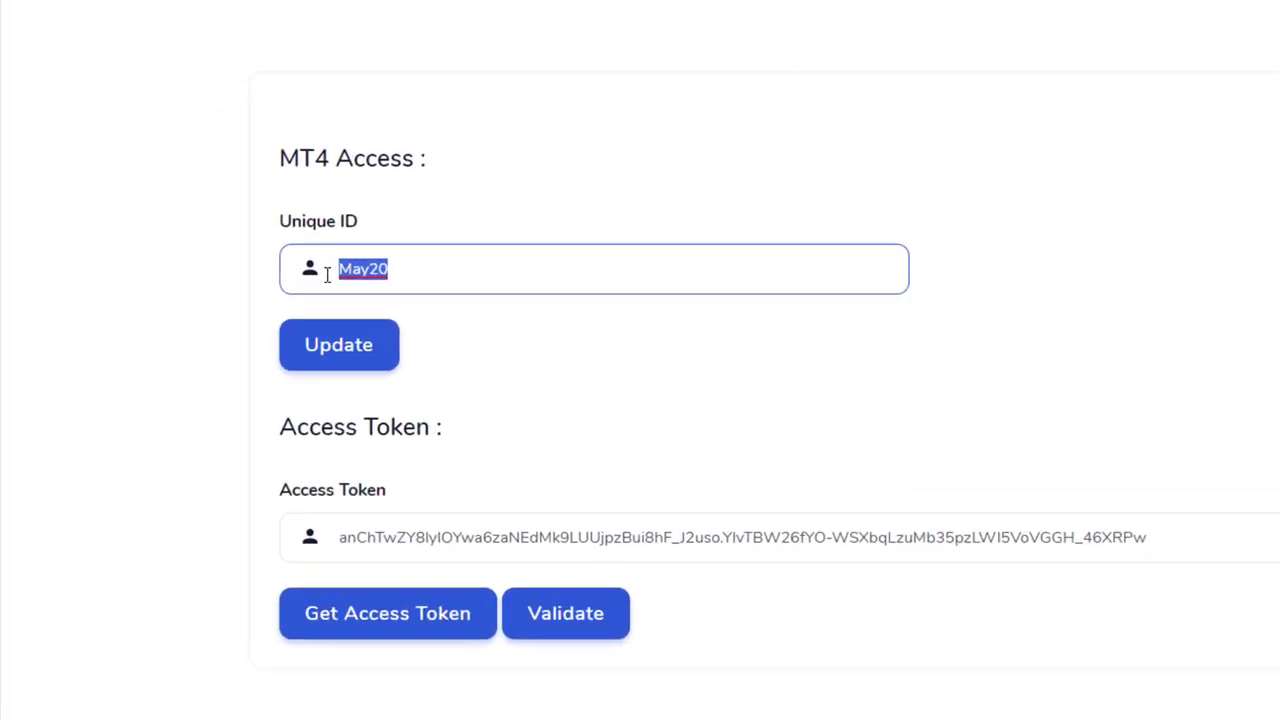
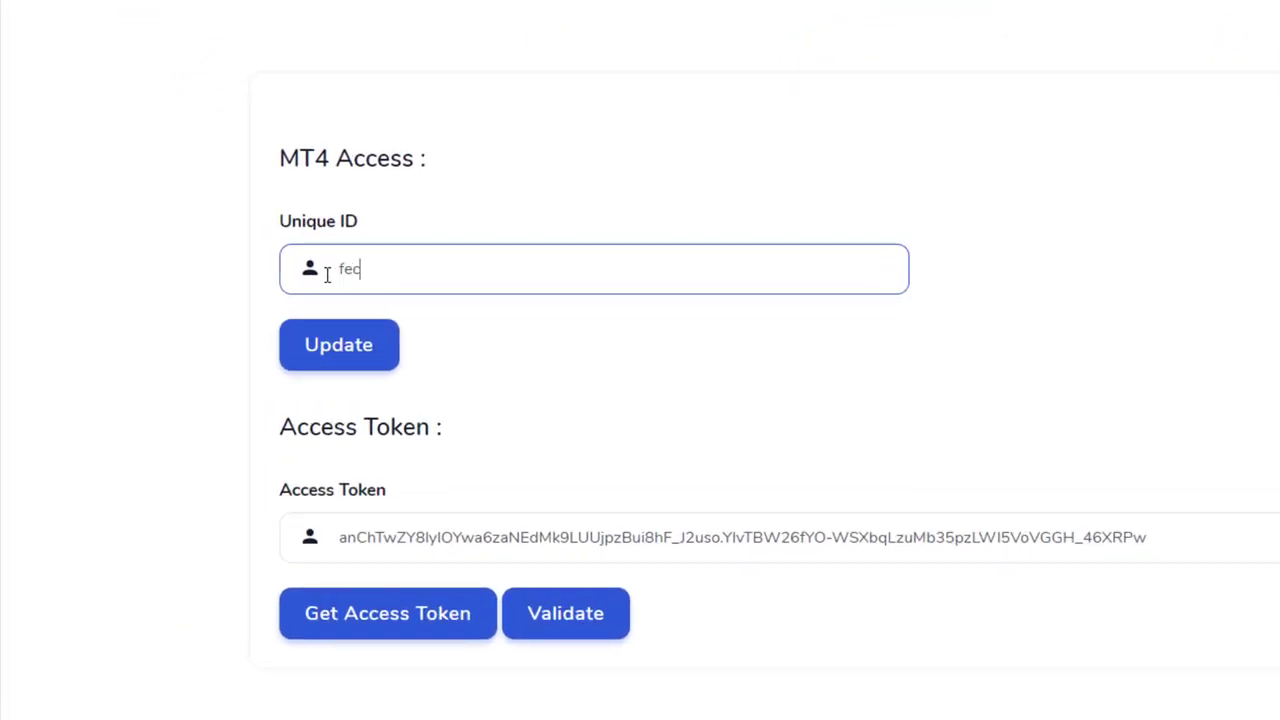
- Enter the new MT4 Unique ID, save it with Update, then reselect the field
key("BackSpace")
key("BackSpace")
key("BackSpace")
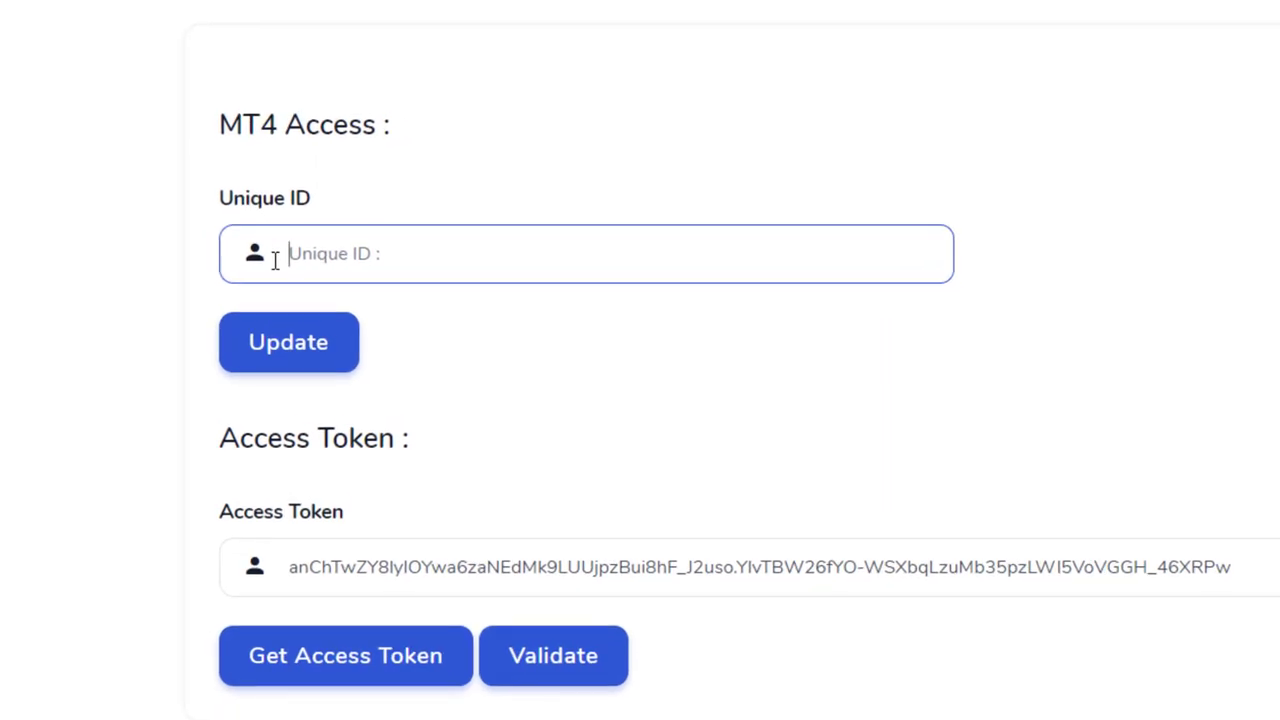
left_click(305, 335)
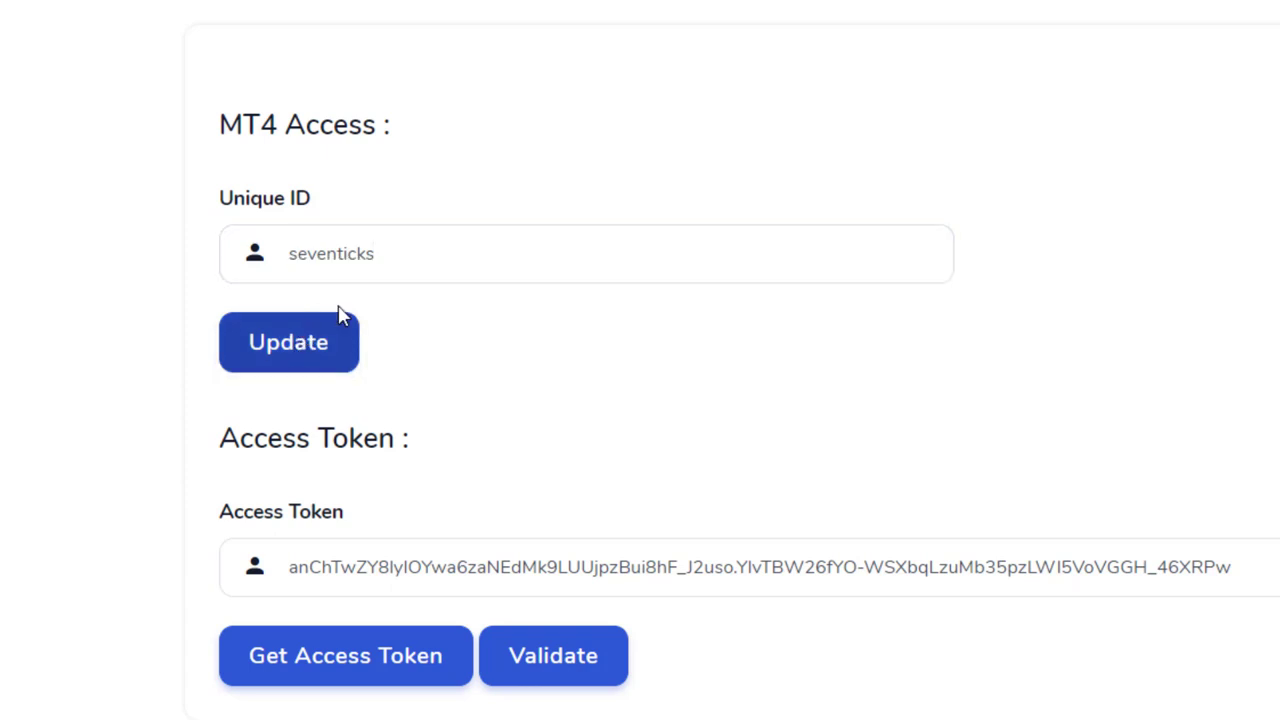
left_click(384, 257)
double_click(341, 259)
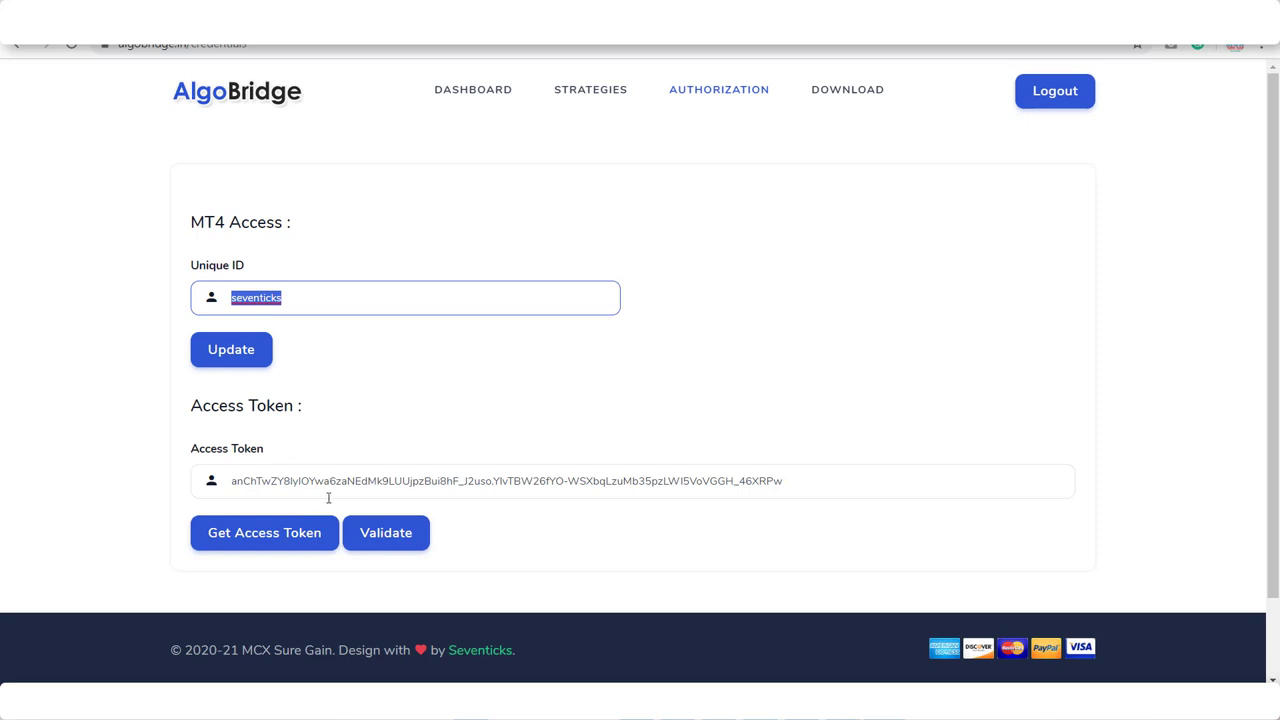
- Validate the access token, dismiss the Access Token Invalid toast, and request a new token
left_click(391, 545)
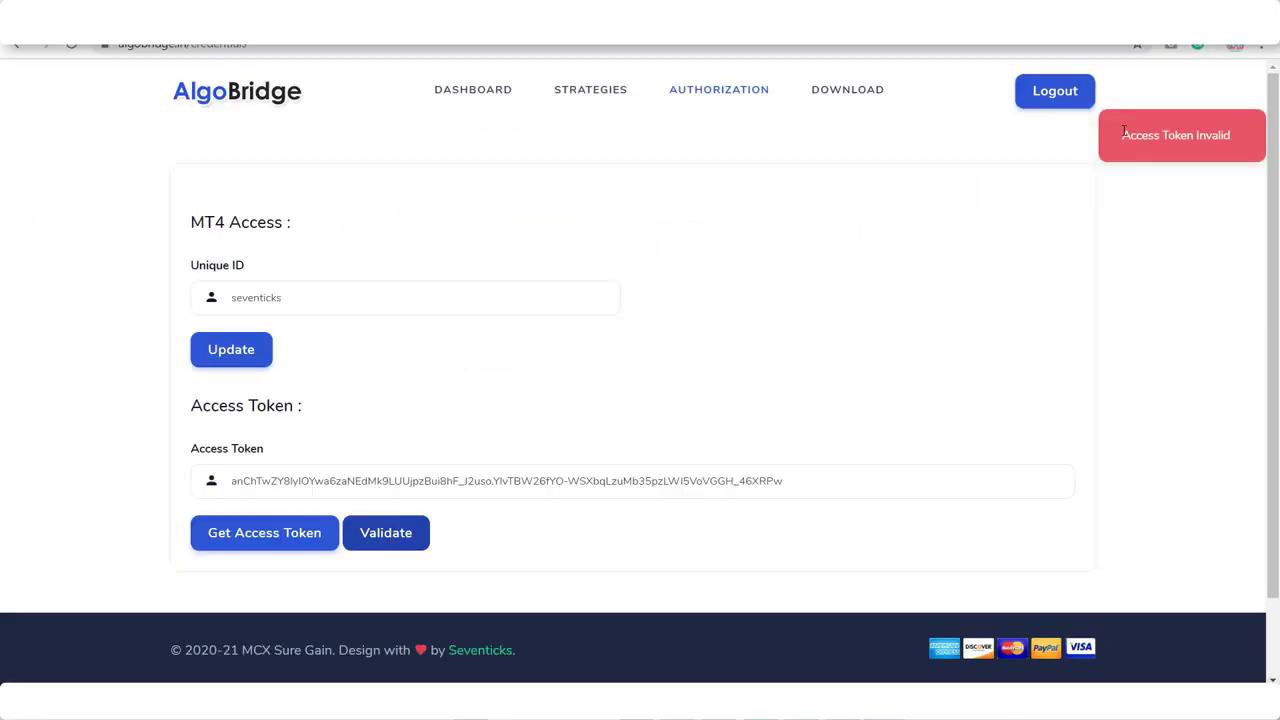
left_click(1126, 130)
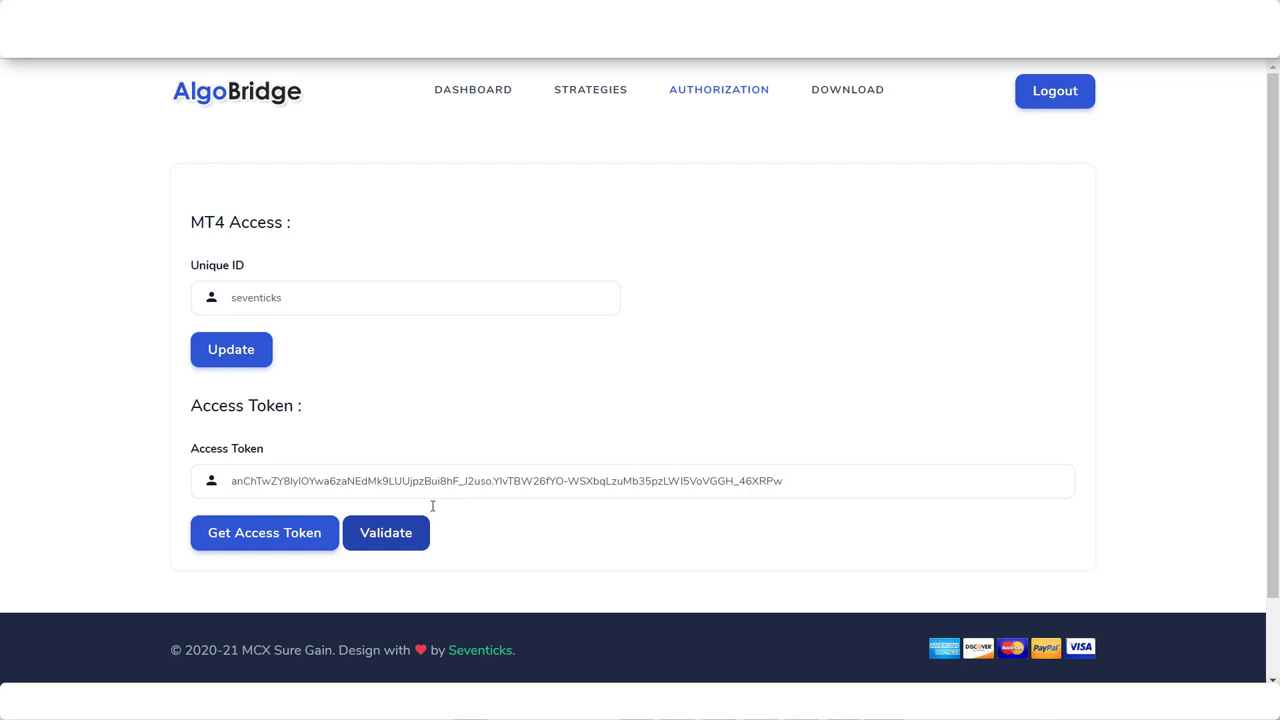
left_click(248, 540)
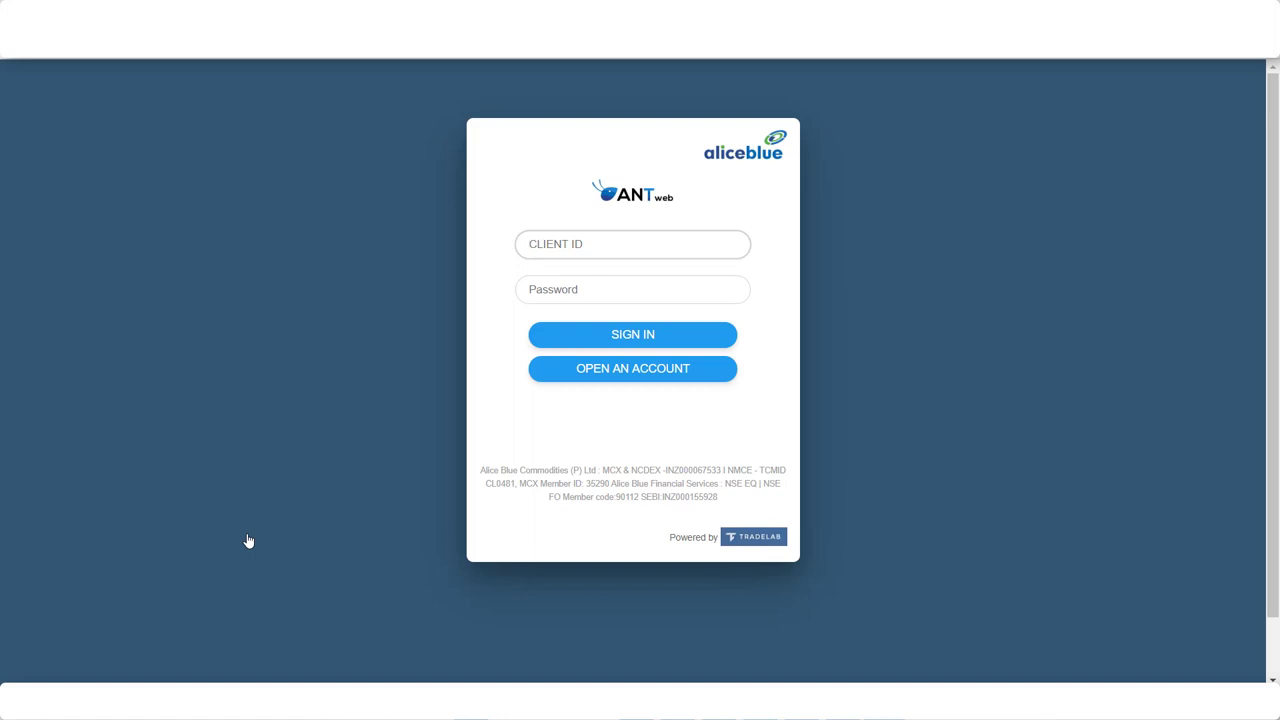
- Sign in to Alice Blue ANT Web with the saved client ID and account password
type("AB")
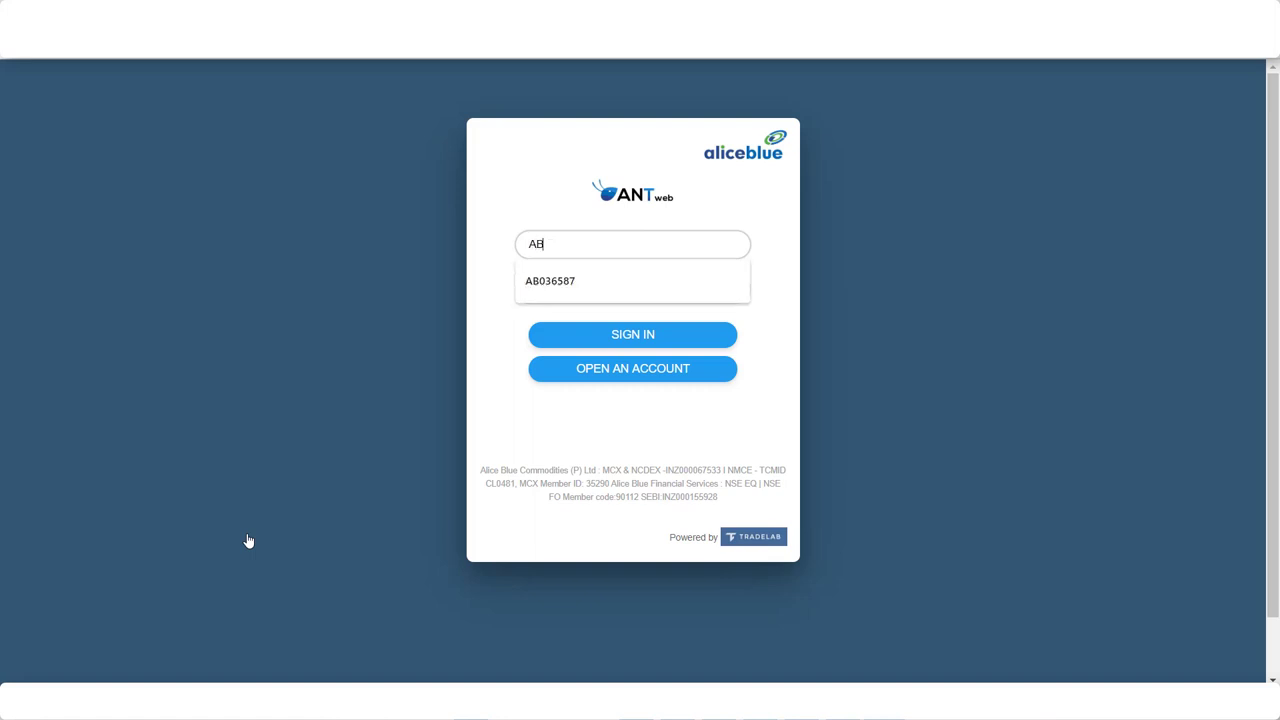
left_click(533, 294)
left_click(596, 293)
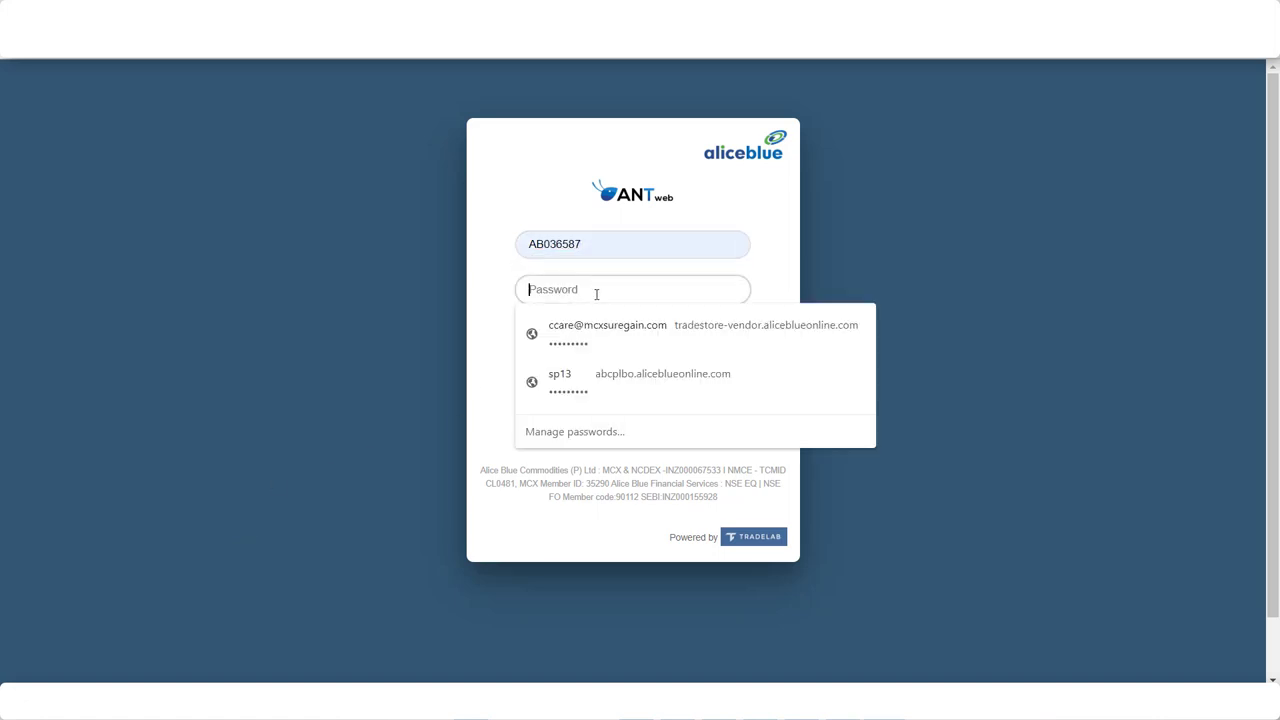
type("*********")
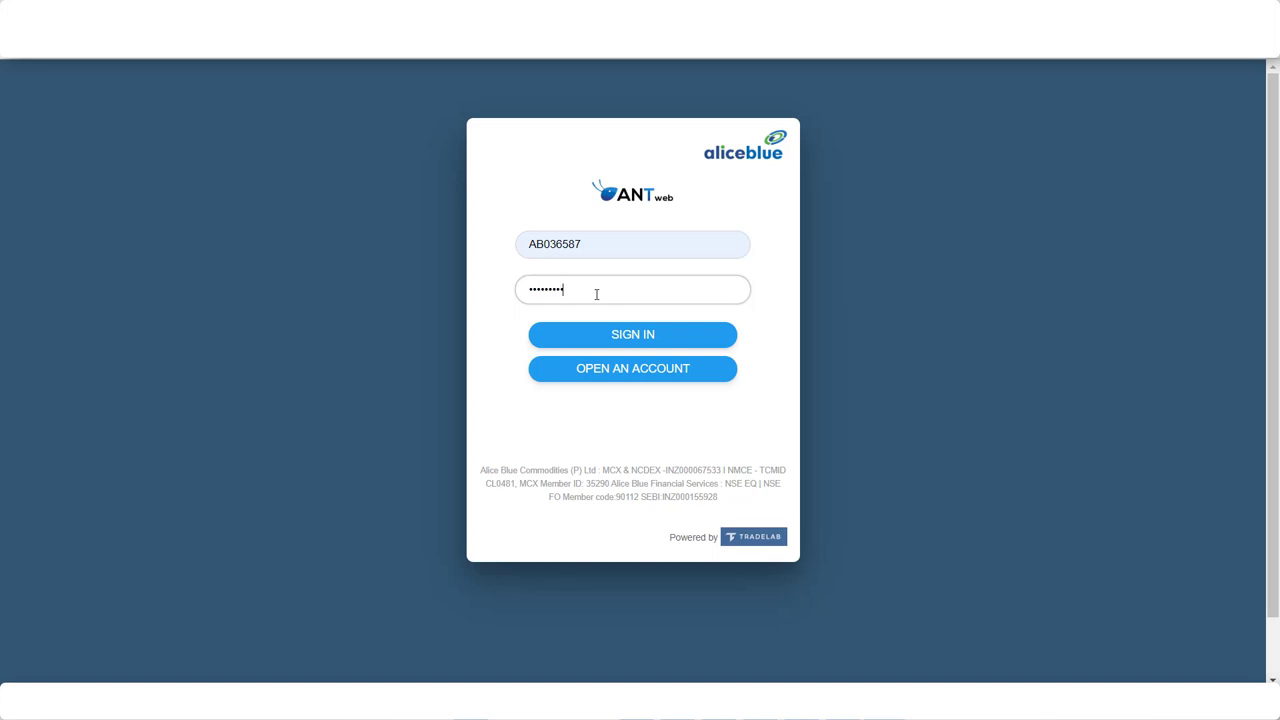
left_click(621, 337)
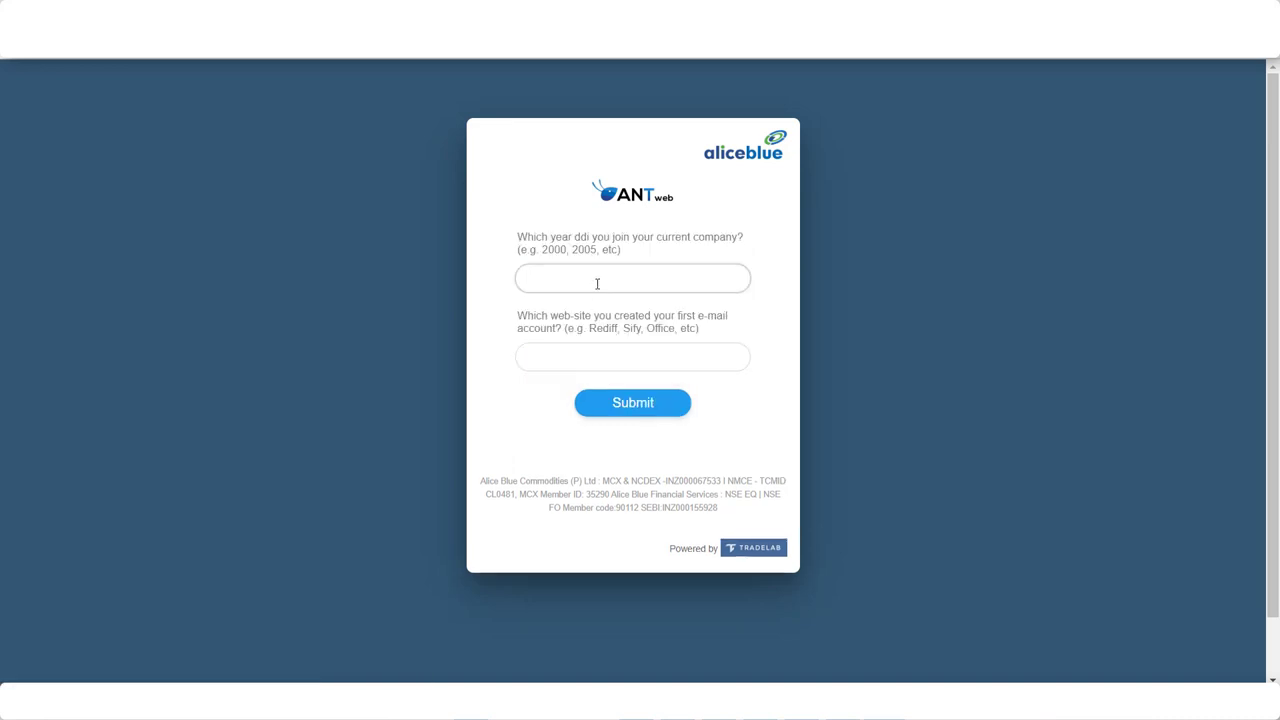
- Answer both security questions and submit them
left_click(576, 351)
left_click(627, 408)
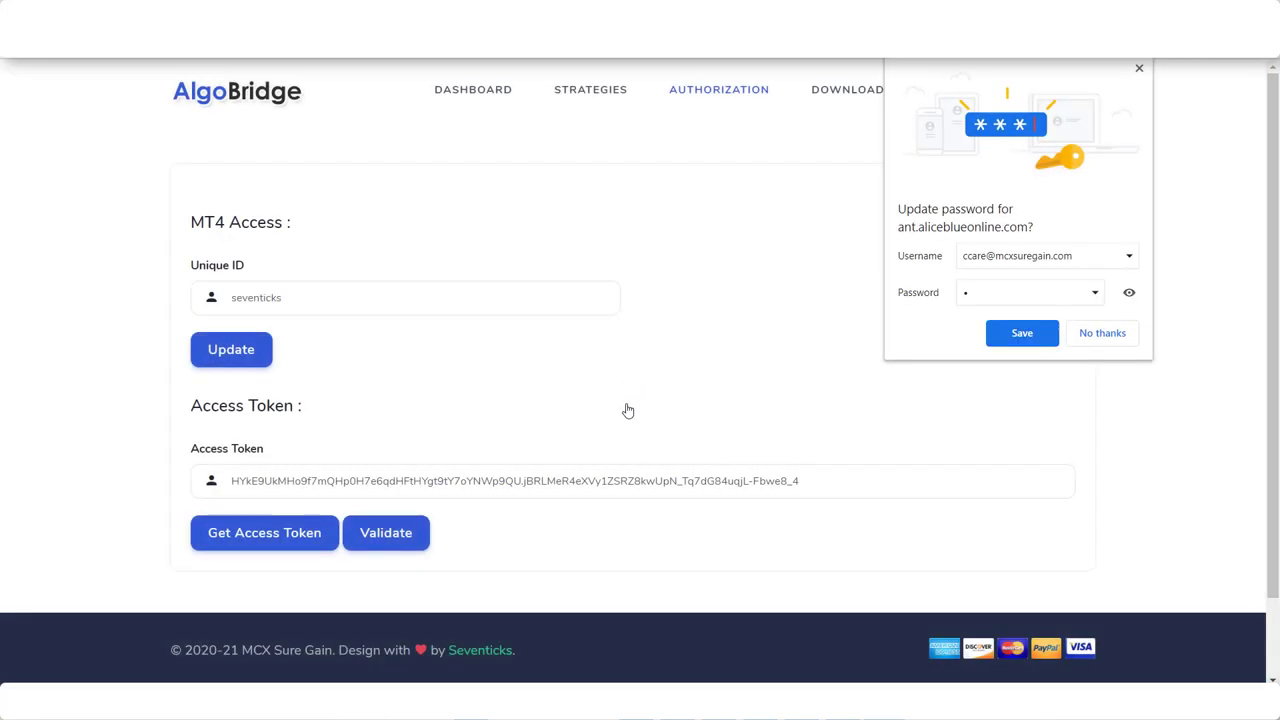
- Dismiss the save-password prompt and validate the new access token
left_click(1137, 70)
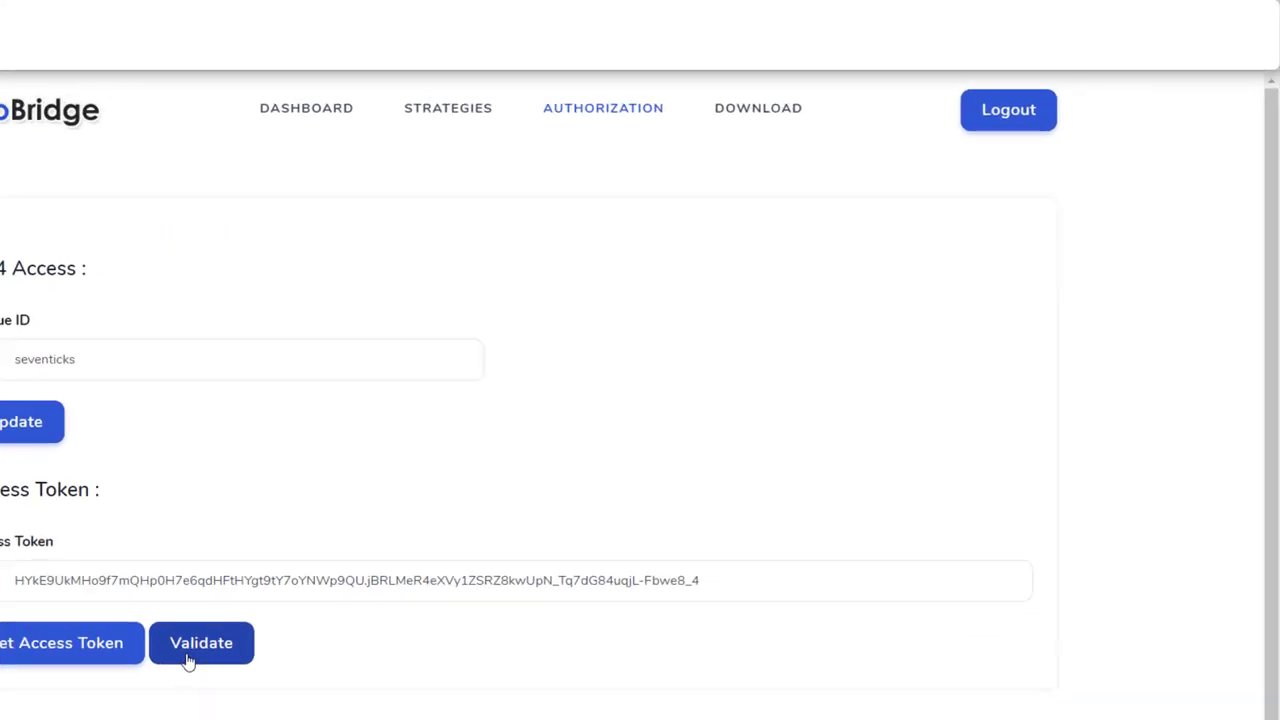
left_click(375, 505)
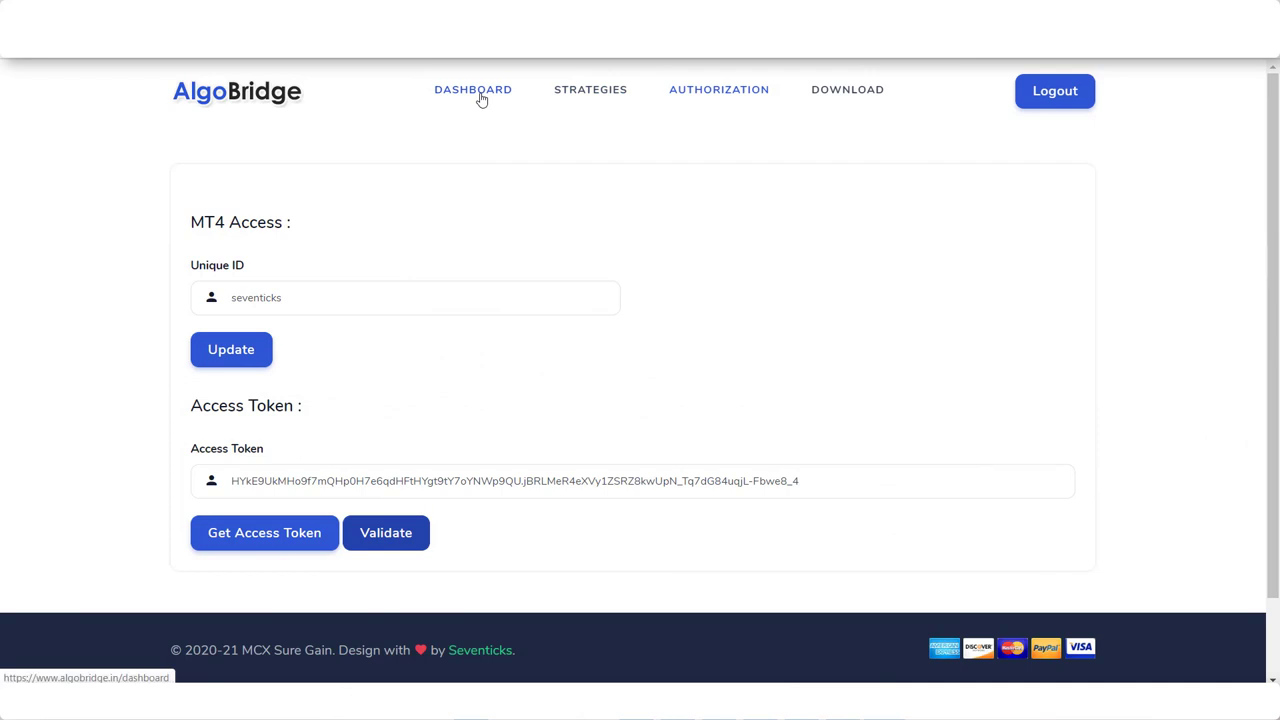
left_click(580, 93)
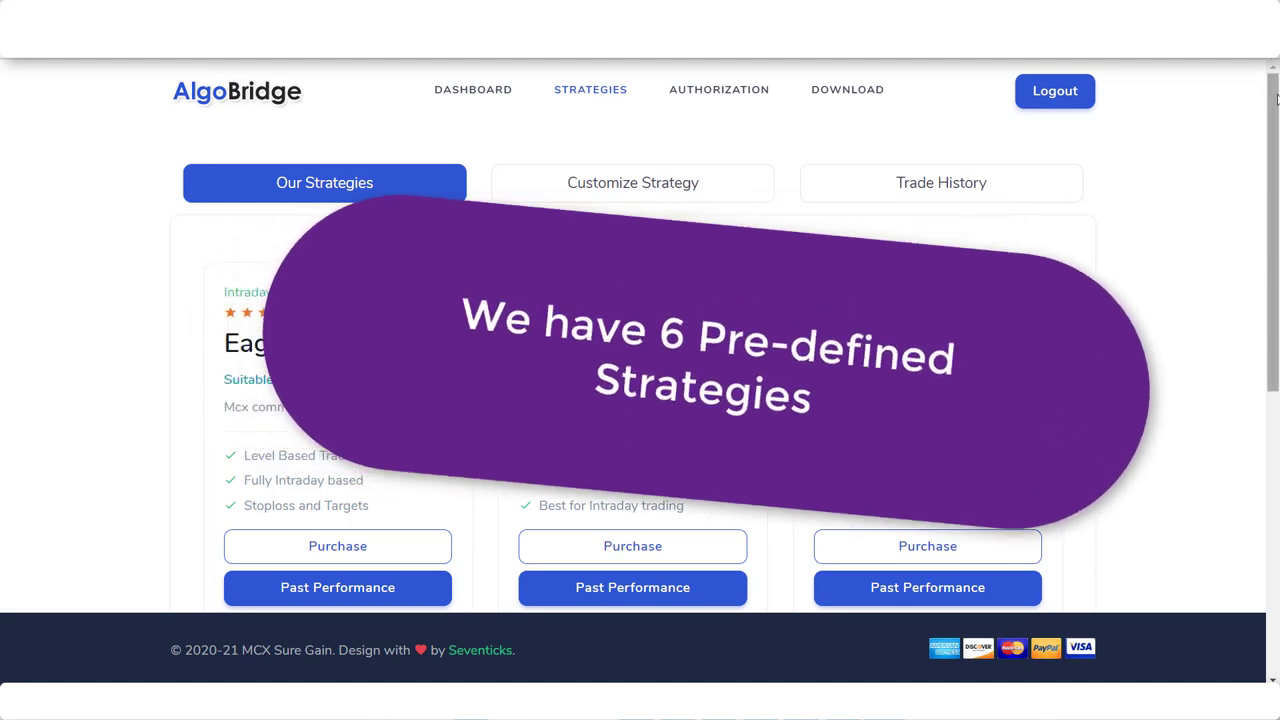
- Scroll down to the six strategy cards, from Eagle Trading to Jingara
left_click_drag(1274, 110, 1274, 183)
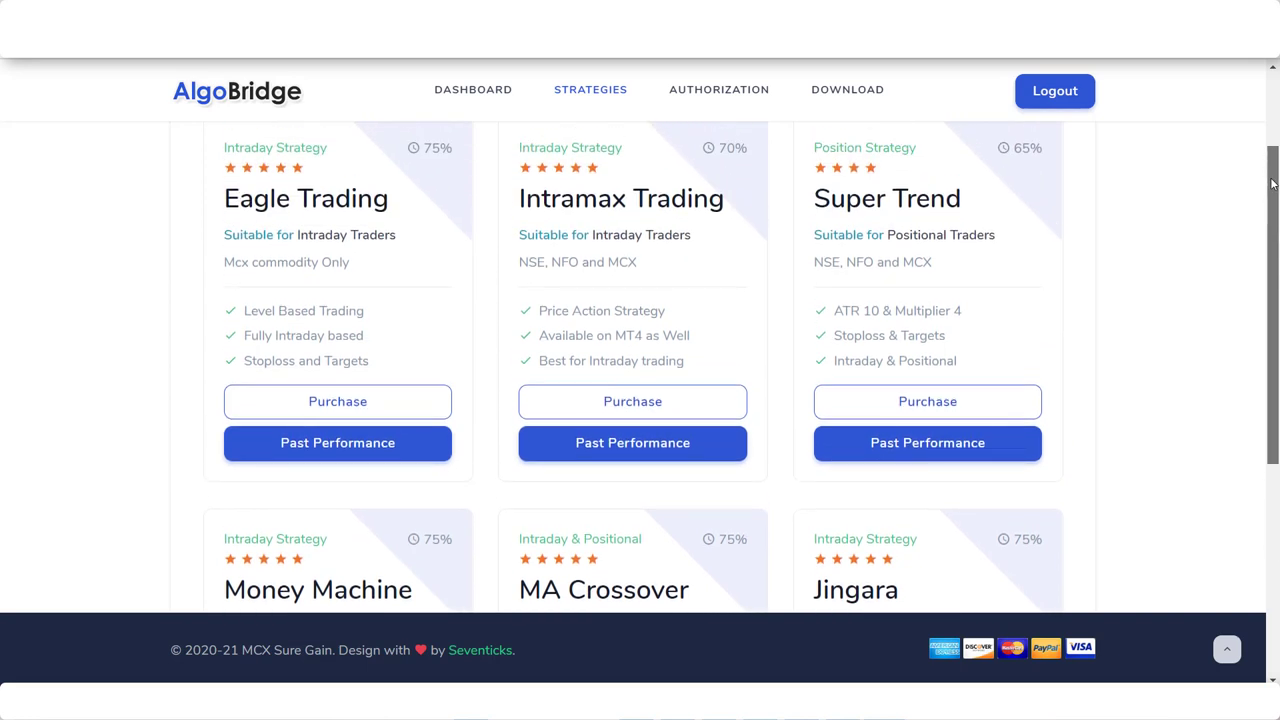
left_click_drag(1272, 180, 1272, 178)
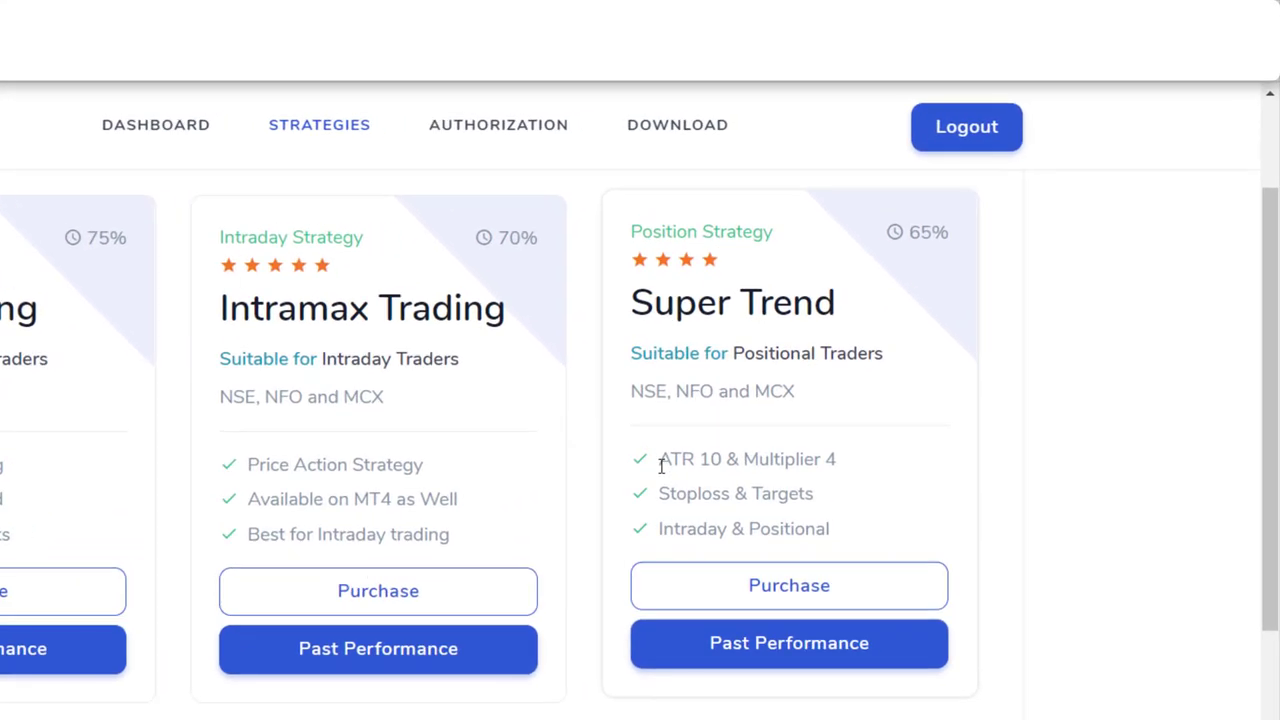
left_click_drag(737, 404, 938, 406)
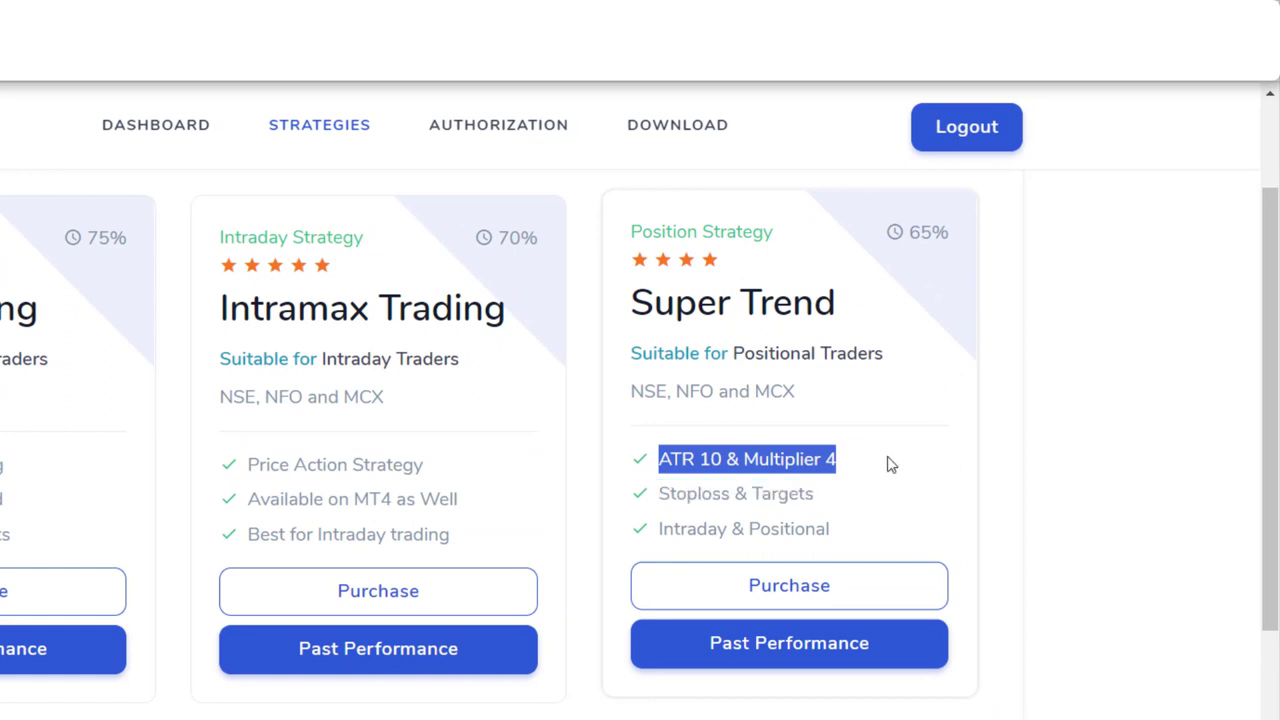
left_click(667, 497)
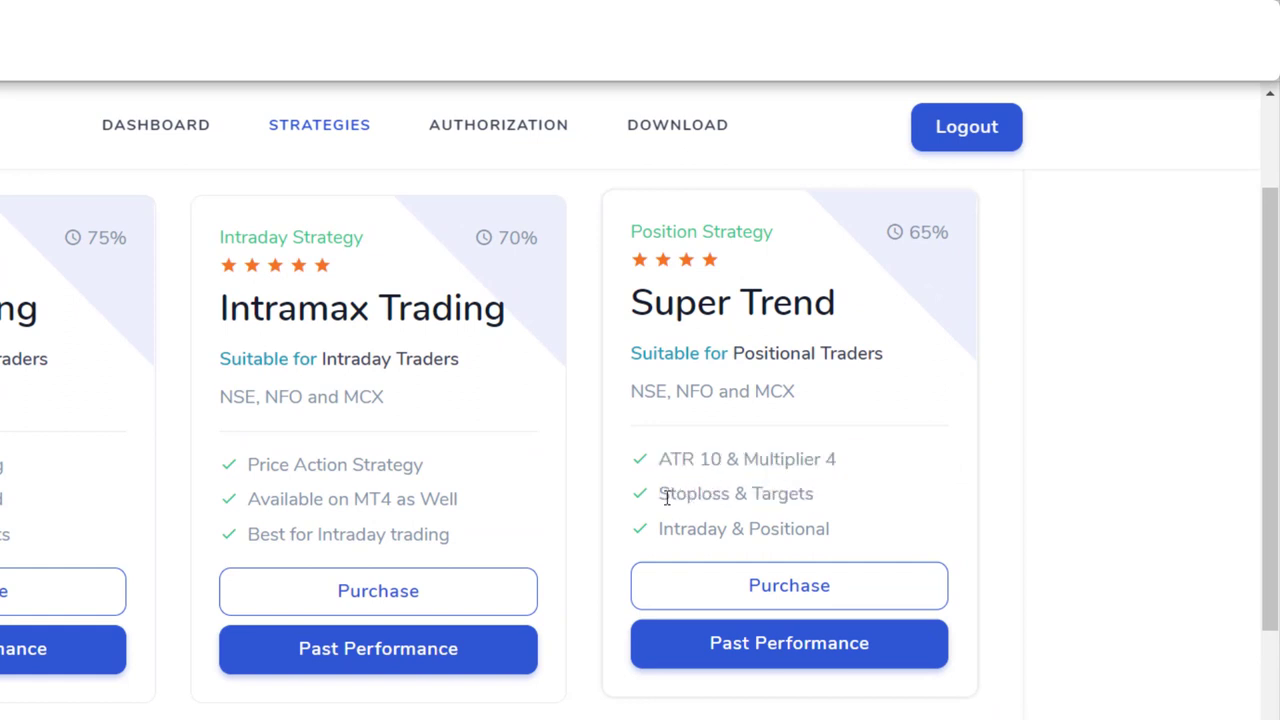
left_click_drag(667, 497, 823, 514)
left_click_drag(661, 530, 838, 546)
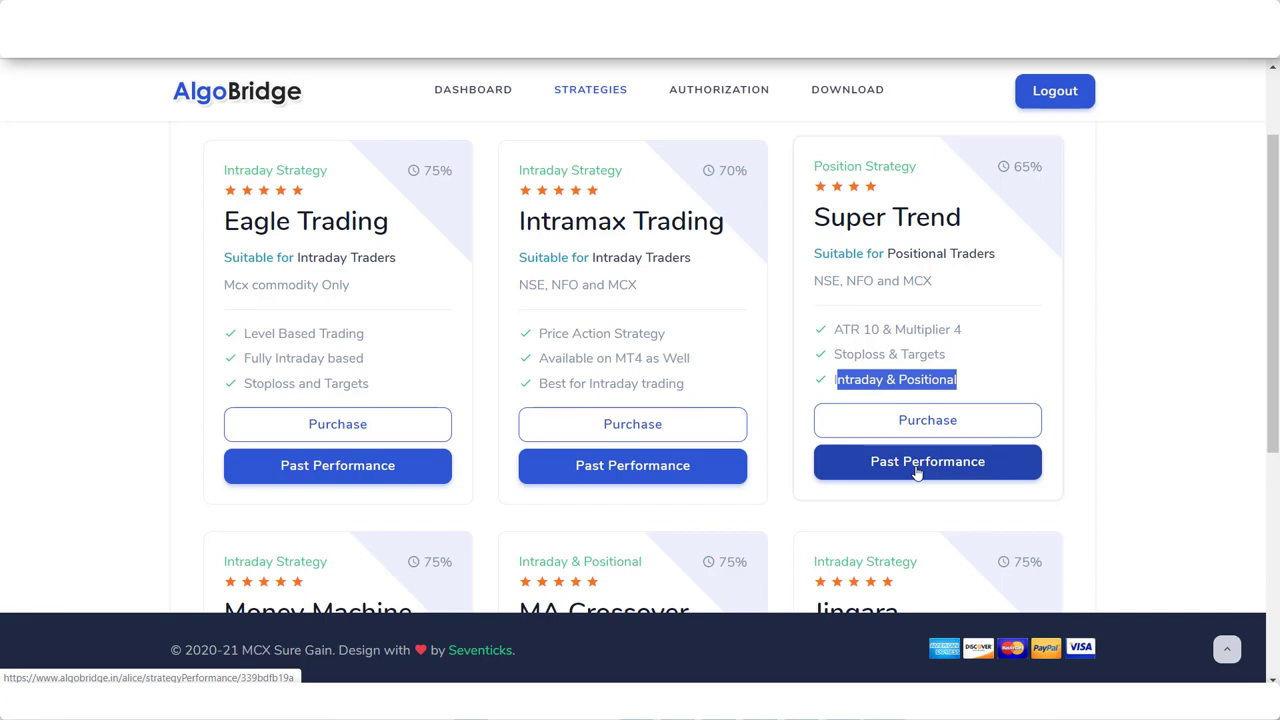
left_click(916, 472)
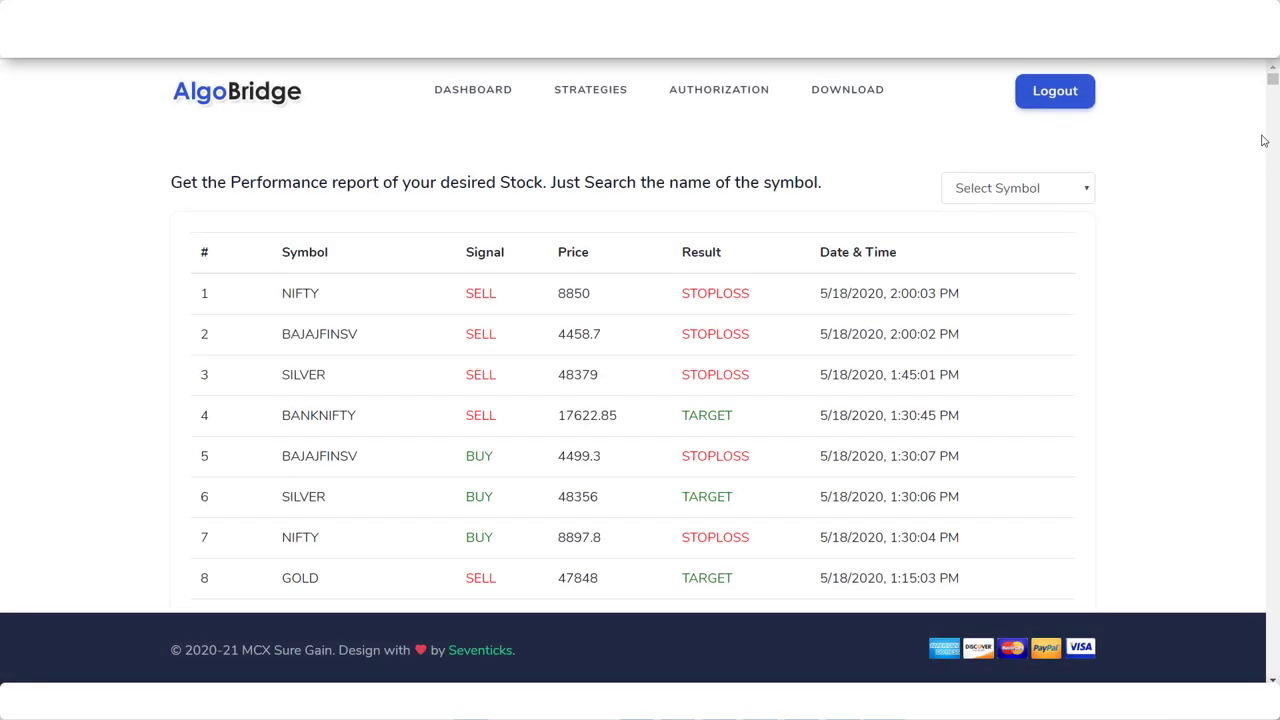
left_click_drag(1273, 88, 1274, 668)
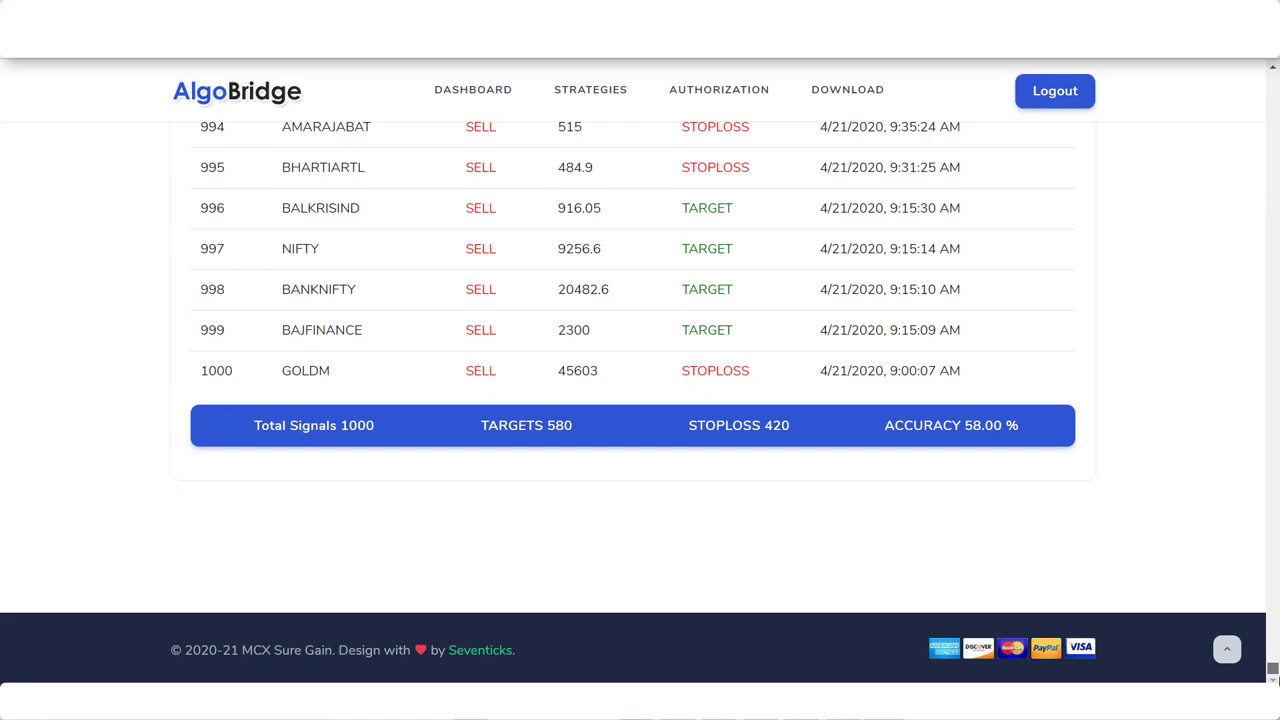
left_click_drag(1274, 668, 1229, 62)
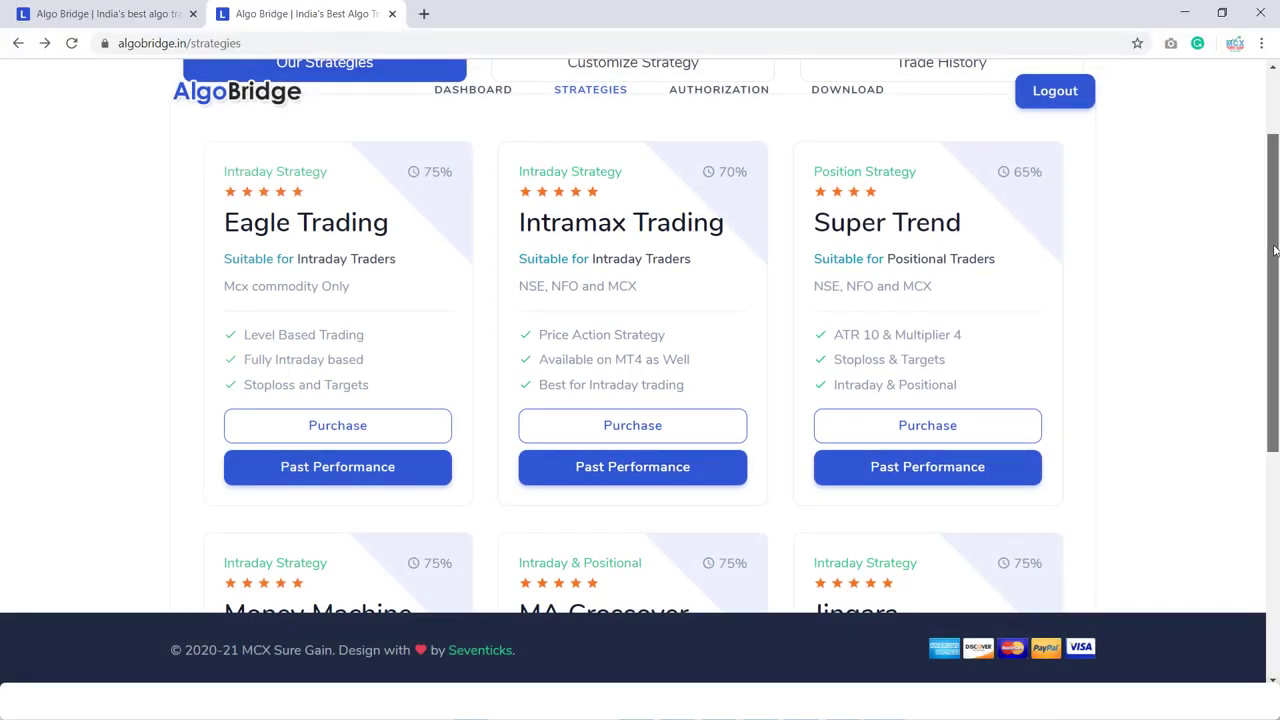
- Delete the CRUDEOIL and BANKNIFTY MAY FUT rows until Customize Strategy shows no symbol selected
scroll(1274, 260, "up", 2)
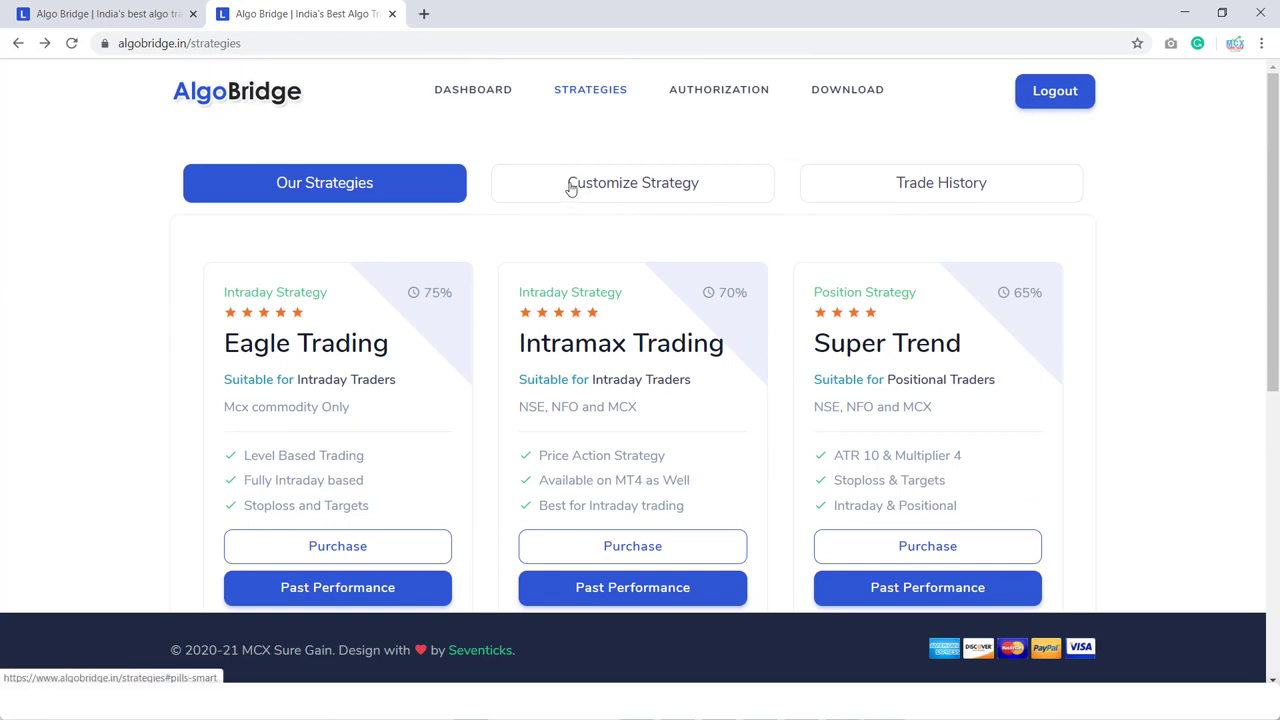
left_click(619, 195)
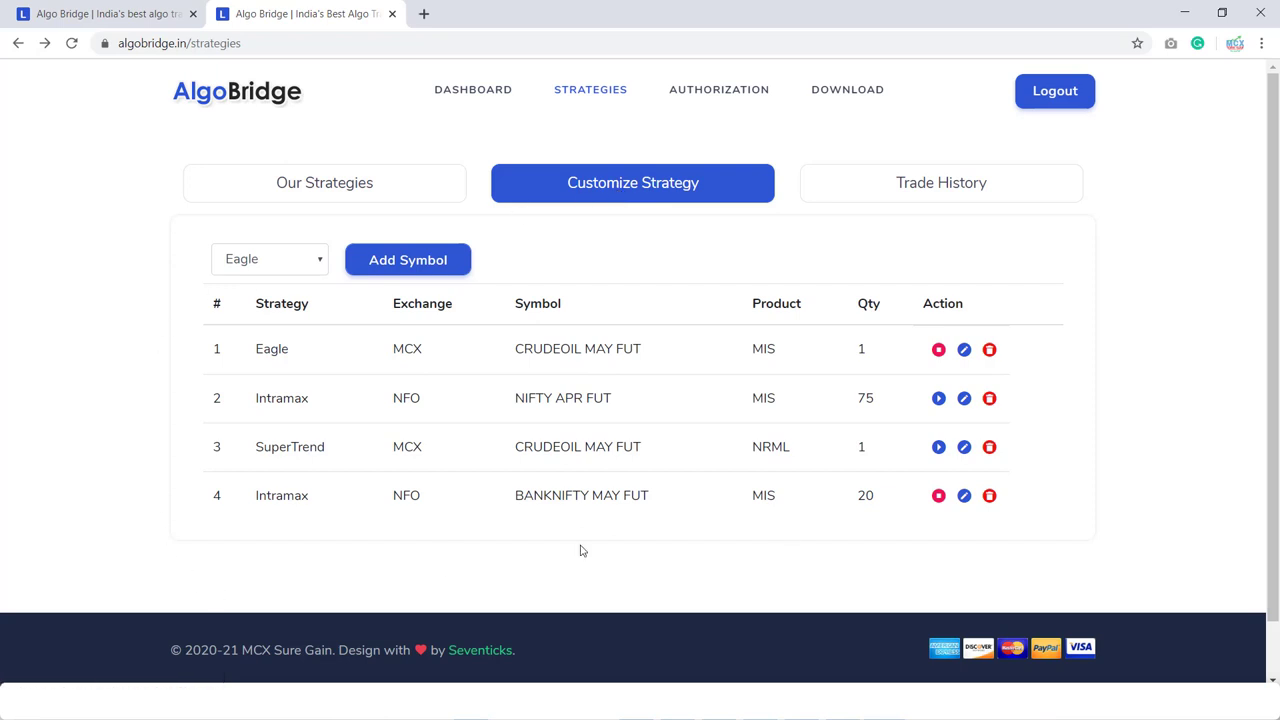
left_click(989, 351)
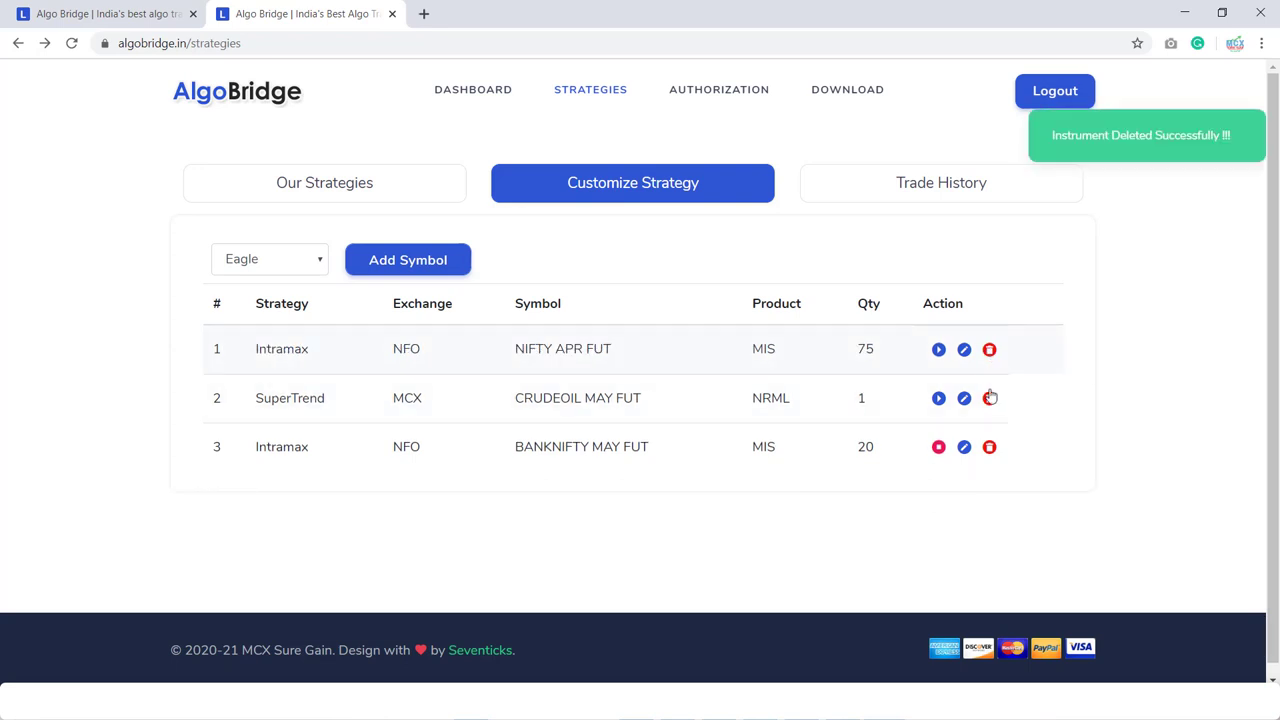
left_click(990, 392)
left_click(993, 352)
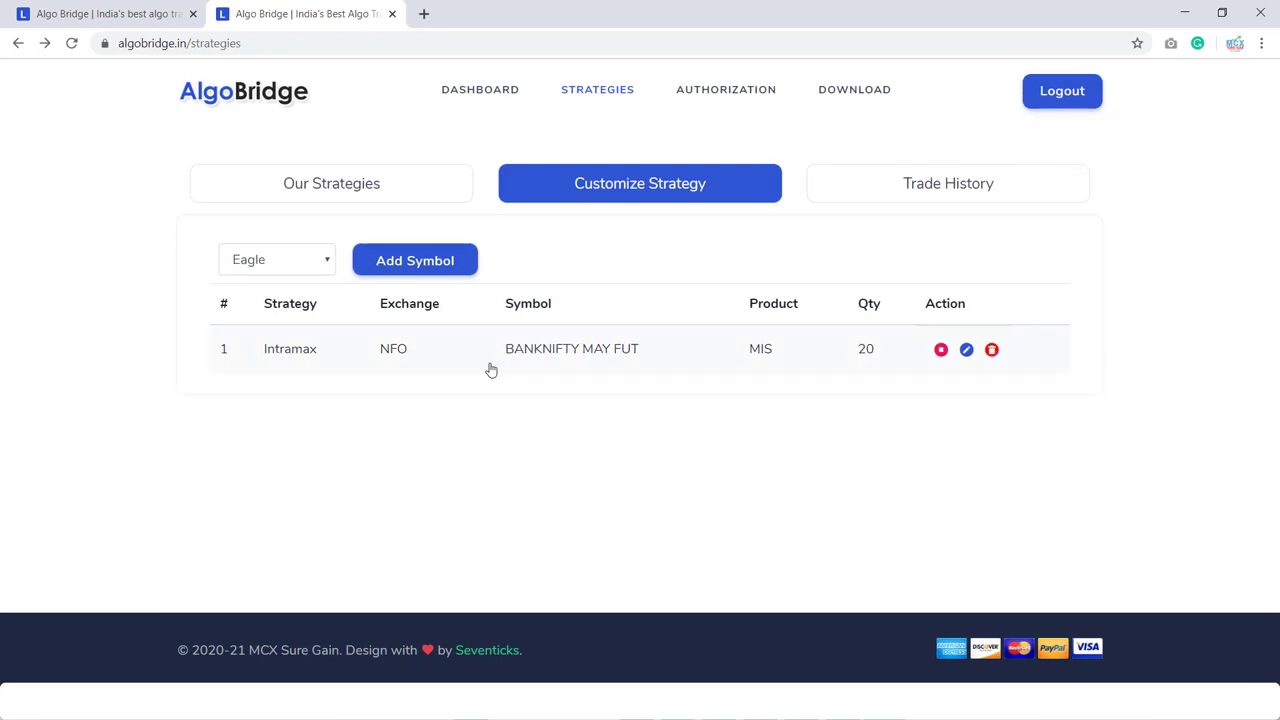
left_click(328, 272)
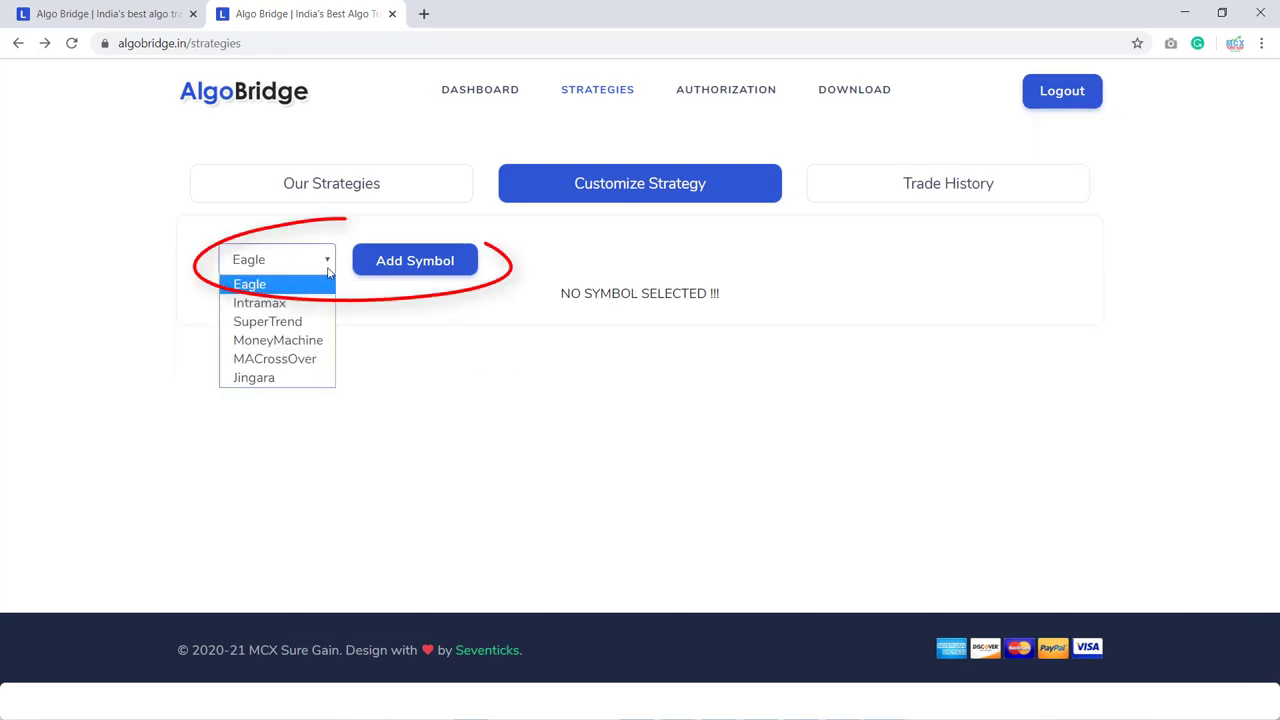
- Select the MACrossOver strategy and start an empty Create New Symbol form
left_click(268, 368)
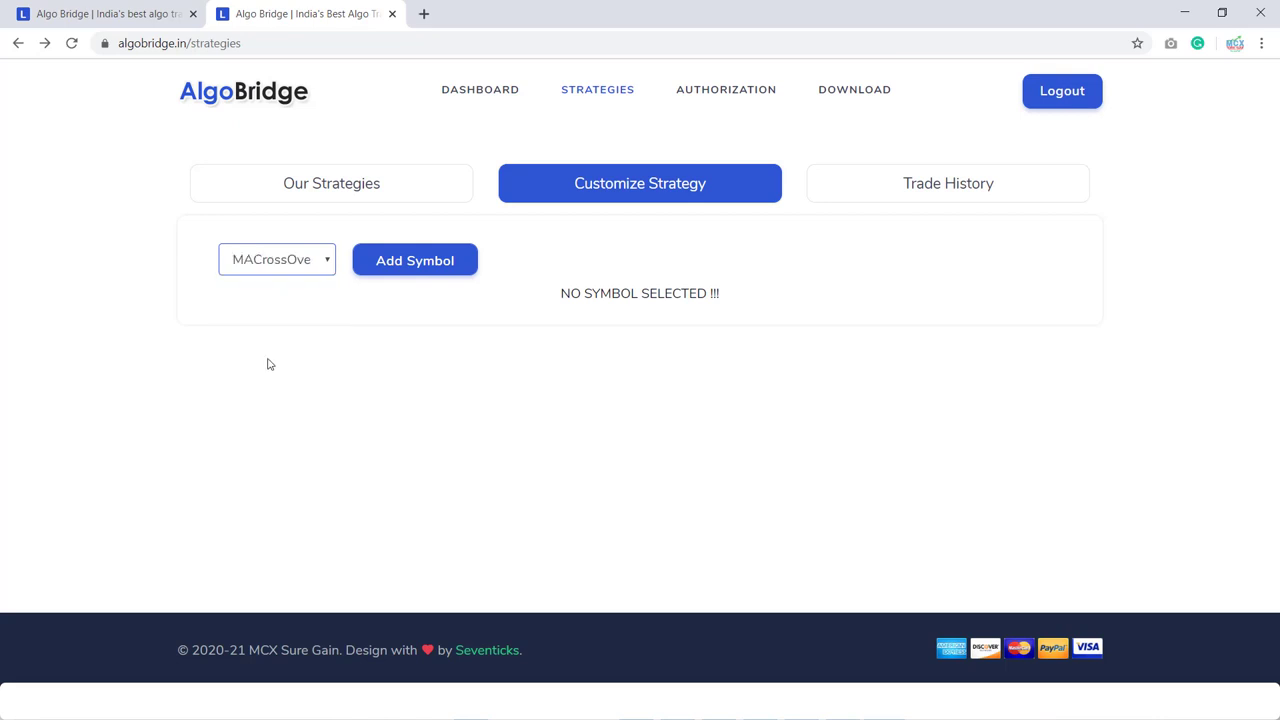
left_click(408, 272)
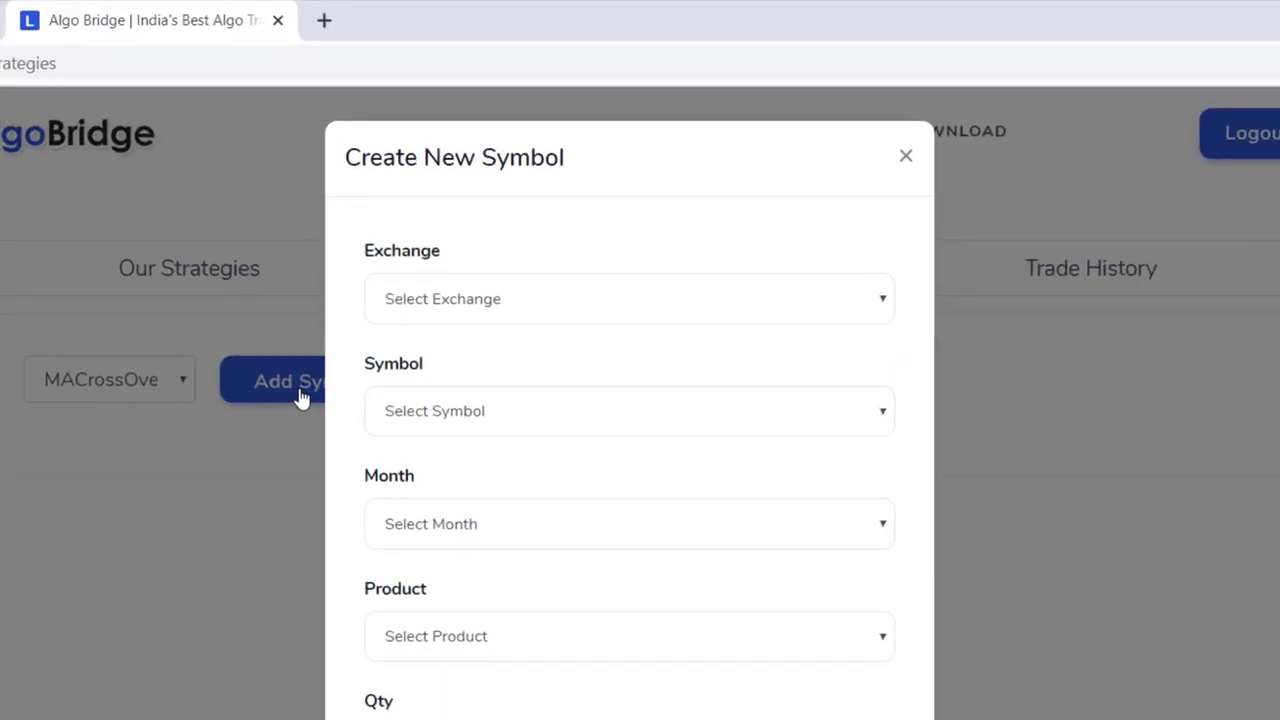
- Choose MCX exchange, GOLDM symbol and JUN contract month for the new symbol
left_click(478, 305)
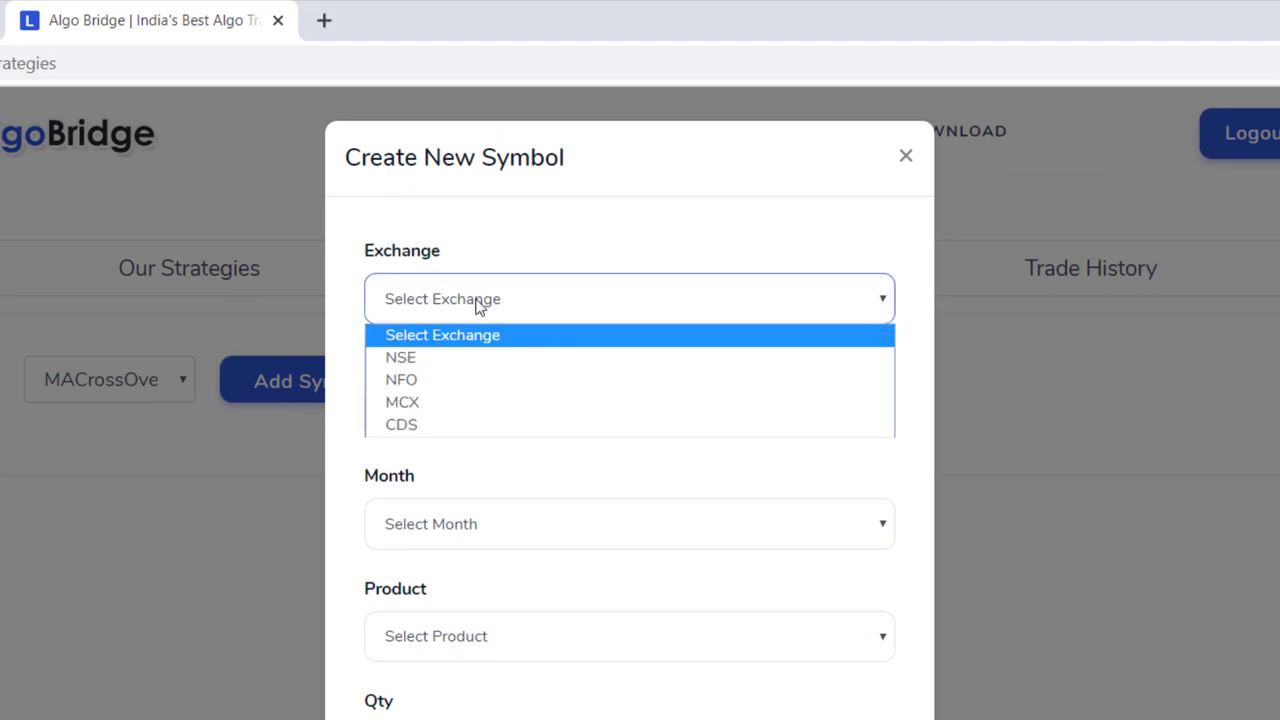
left_click(417, 404)
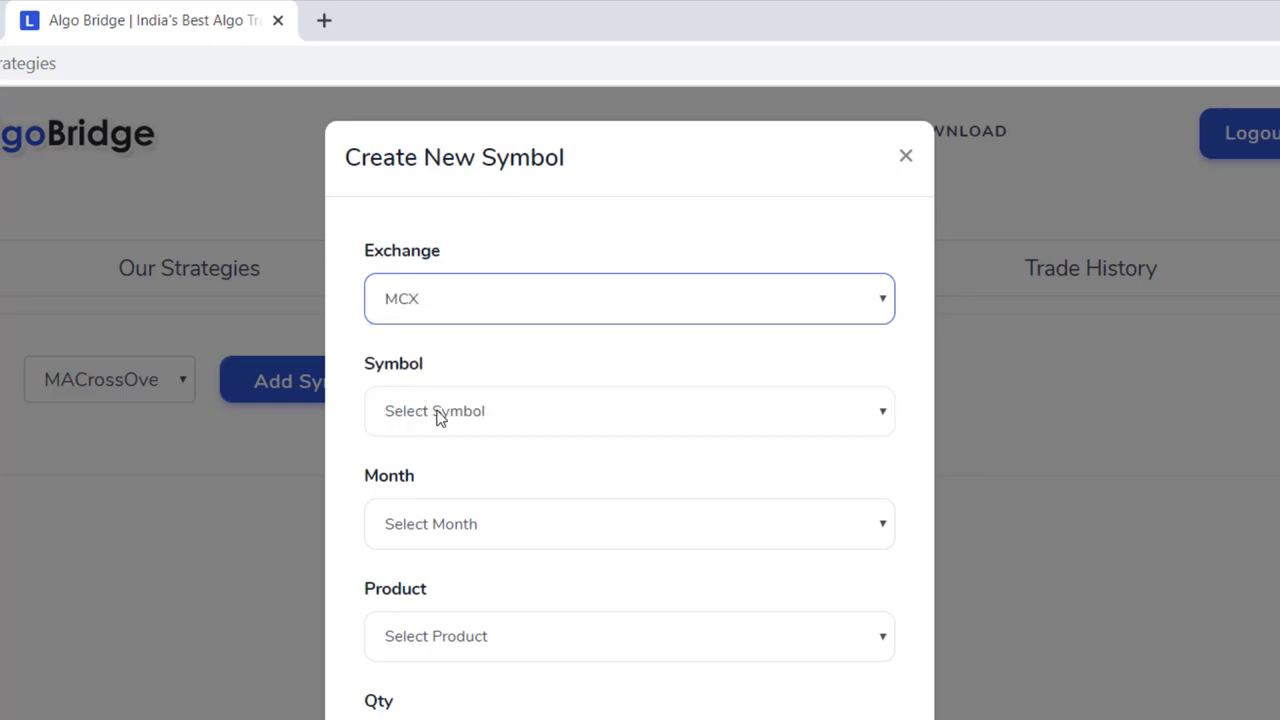
left_click(440, 418)
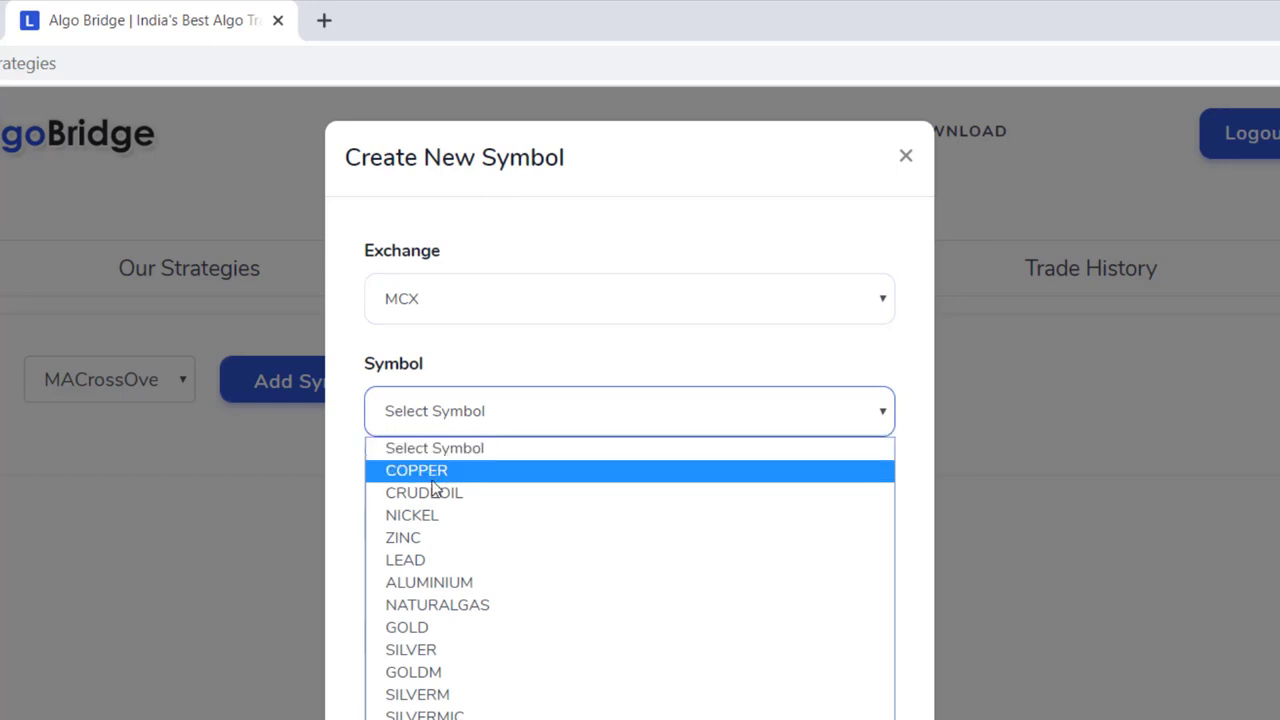
left_click(432, 672)
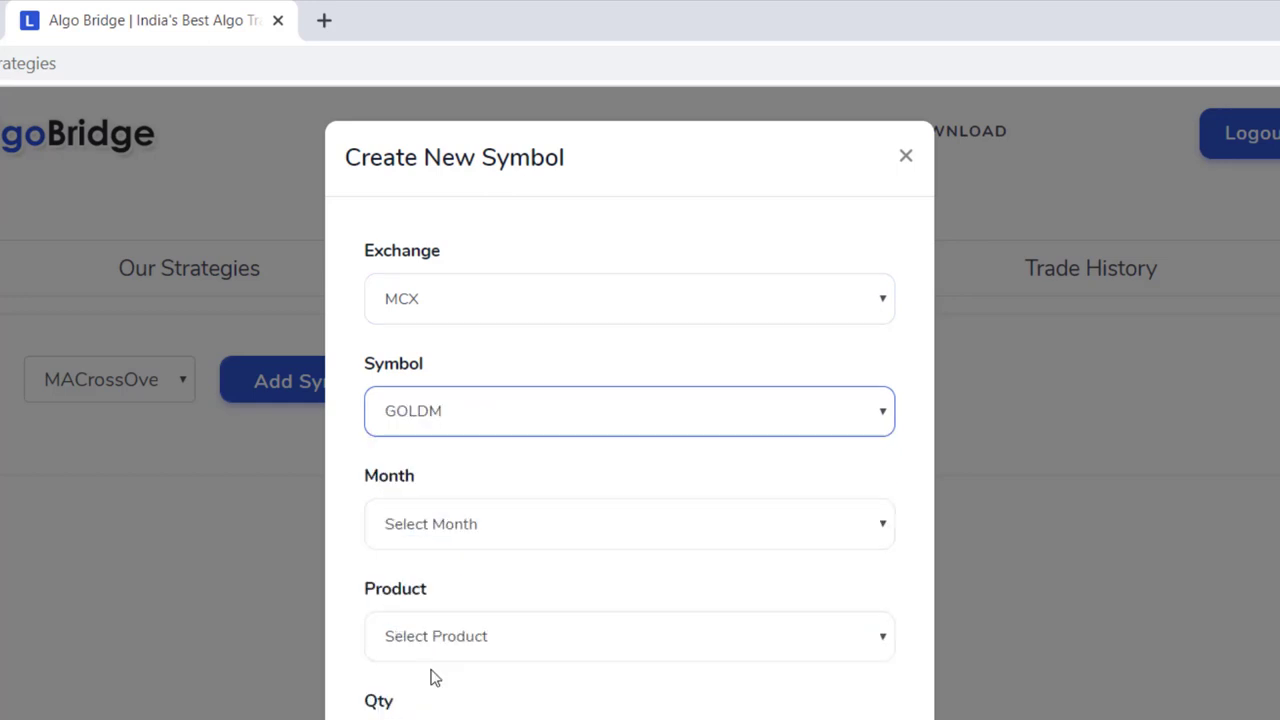
left_click(430, 532)
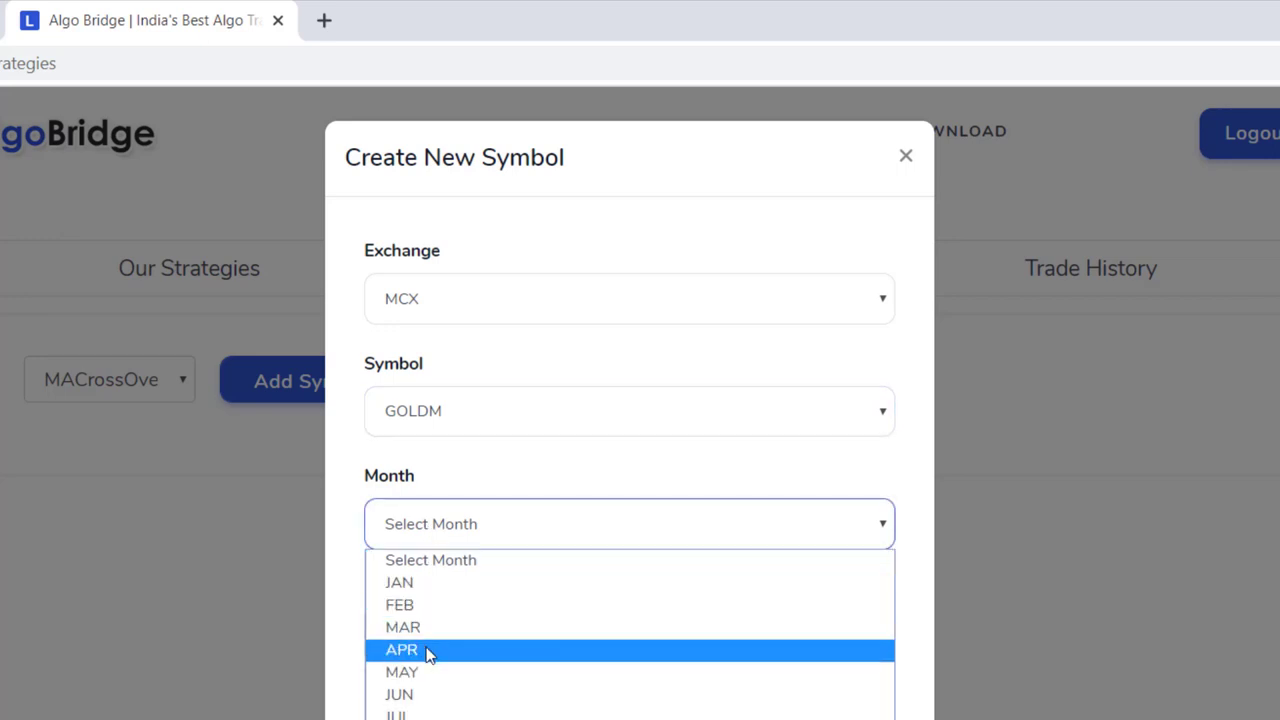
left_click(422, 697)
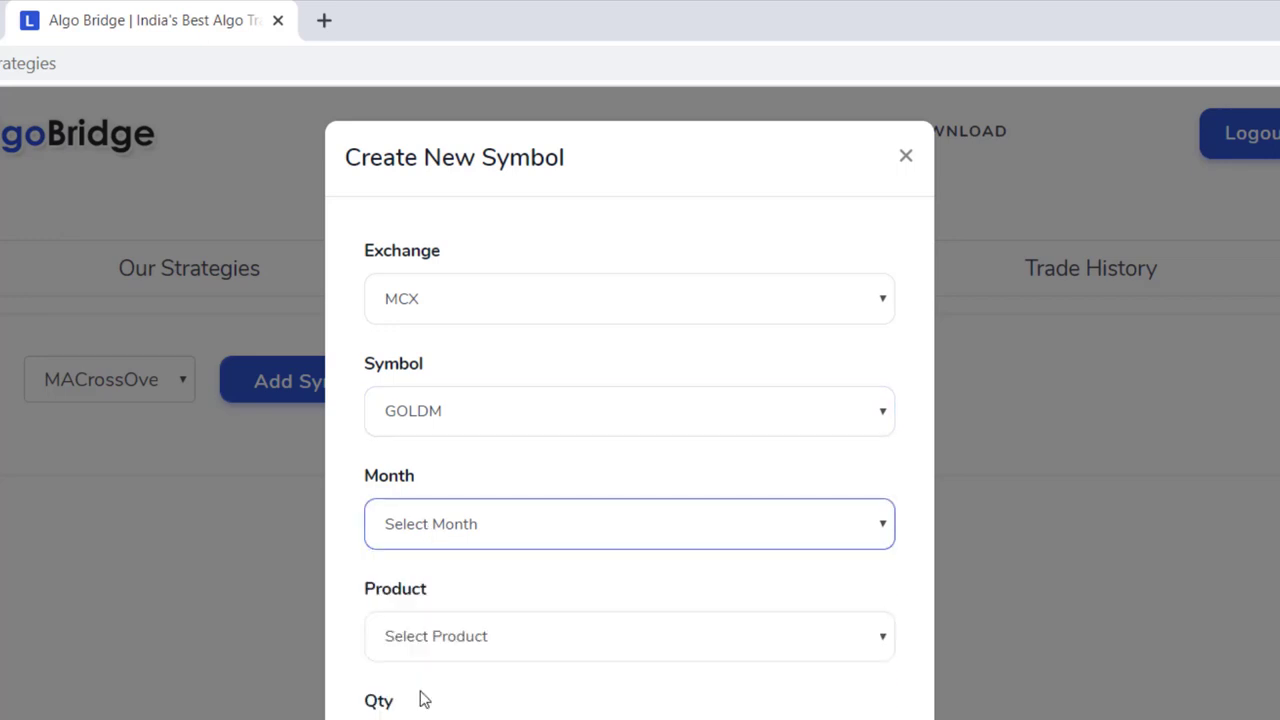
- Set product MIS and quantity 1, and switch on Enable Target
left_click(431, 644)
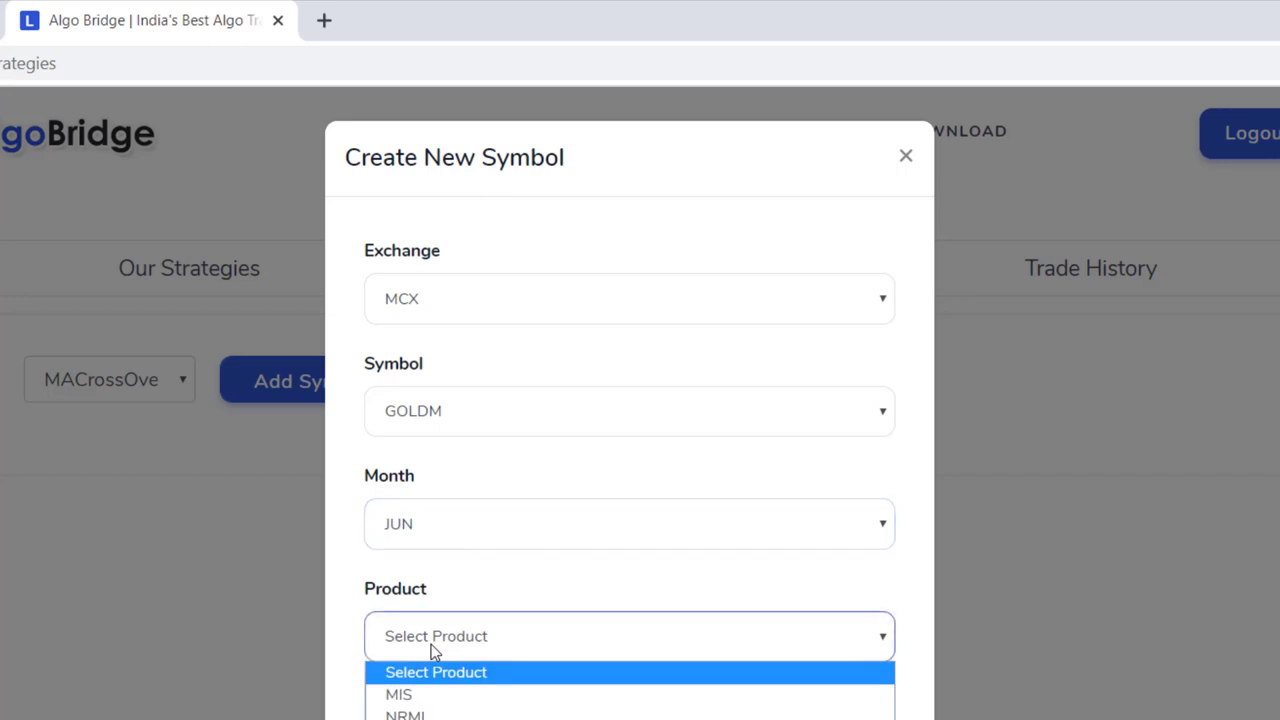
left_click(421, 474)
left_click(417, 535)
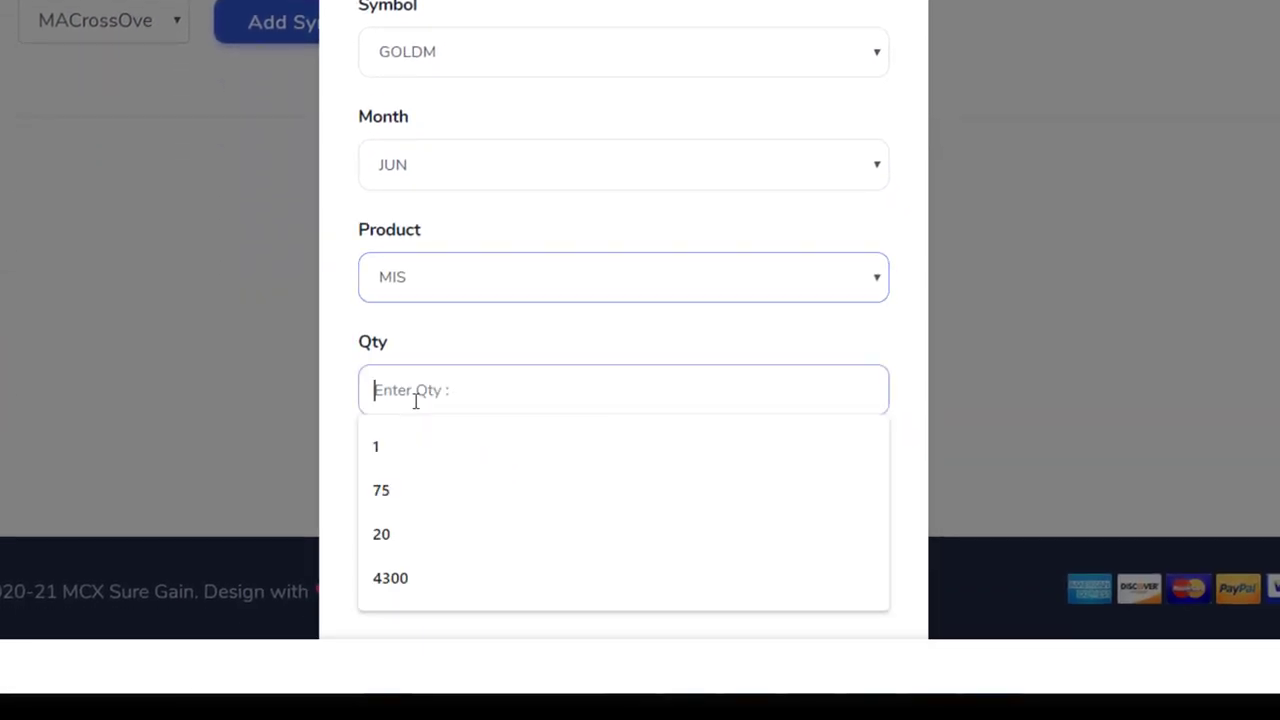
left_click(387, 445)
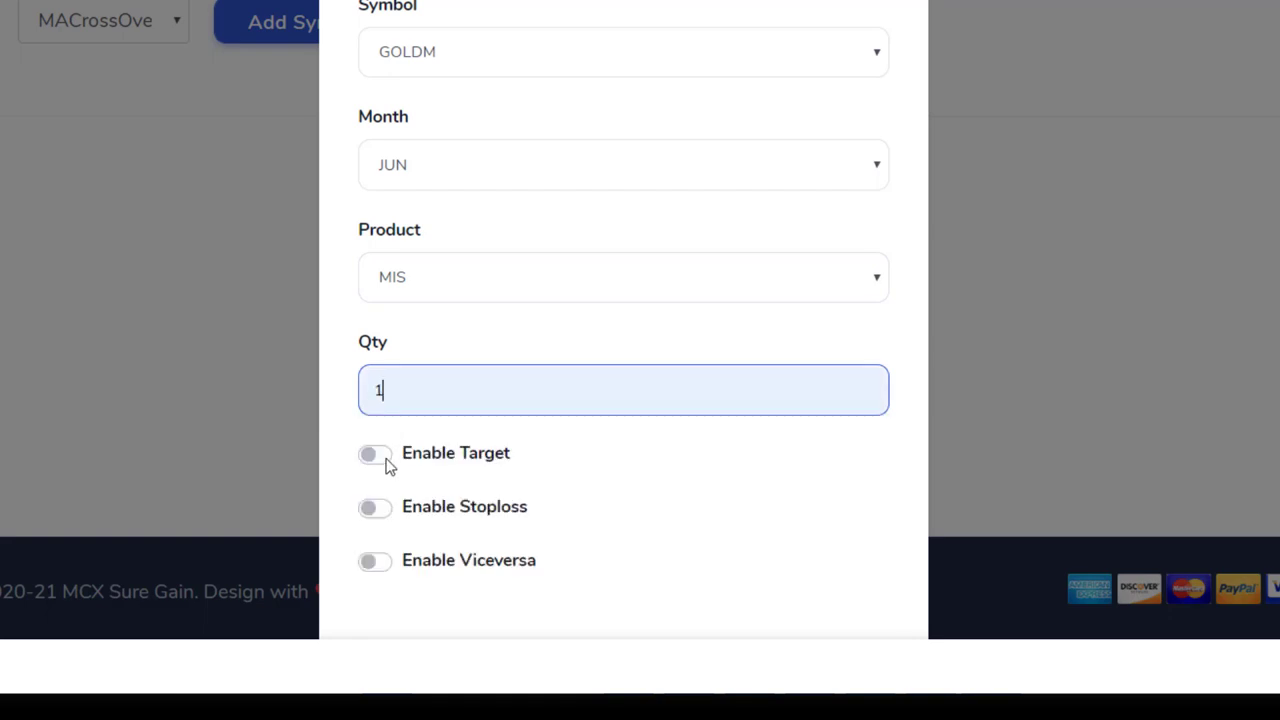
left_click(386, 462)
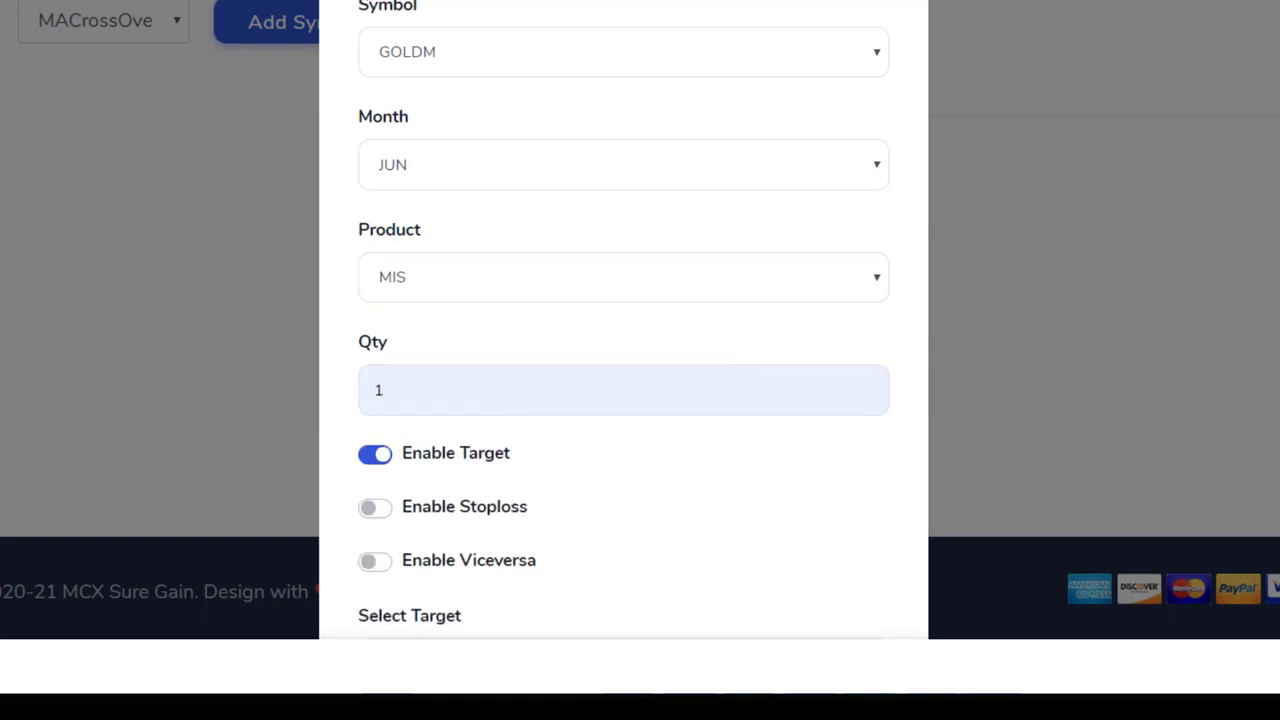
- Pick Target 2, enable stoploss and viceversa, and save the GOLDM JUN FUT details
scroll(623, 330, "down", 3)
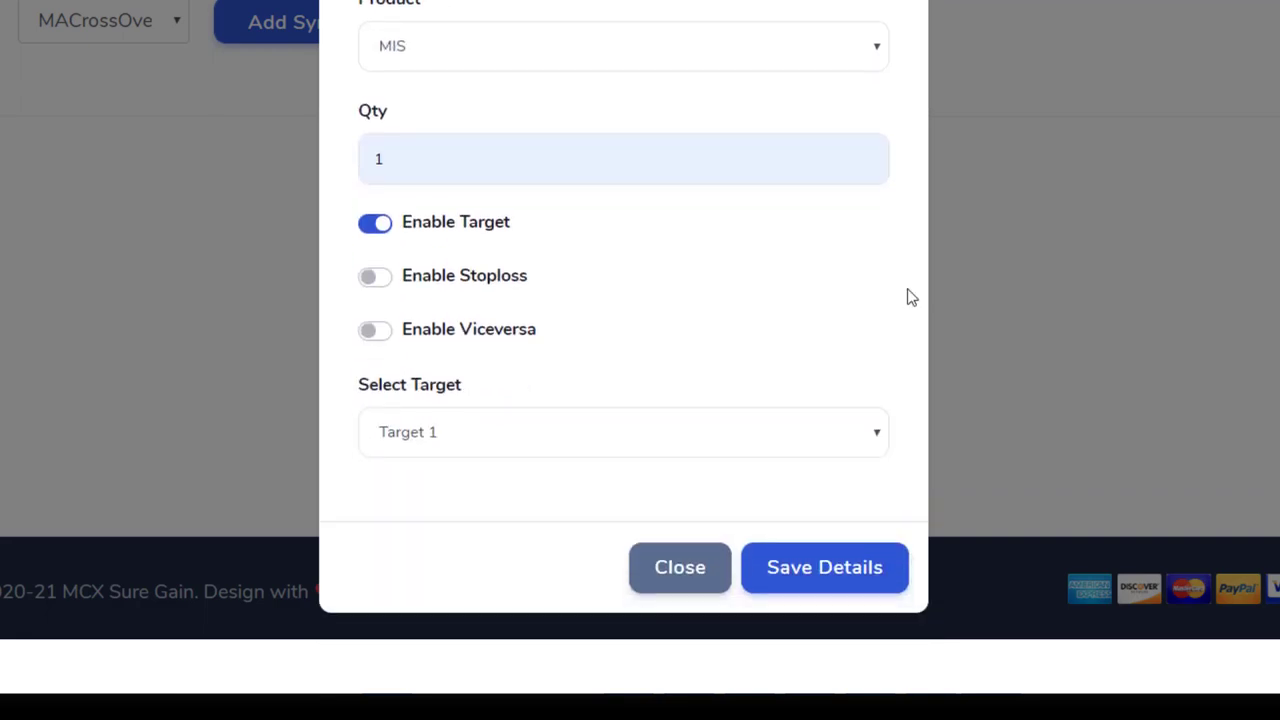
left_click(500, 432)
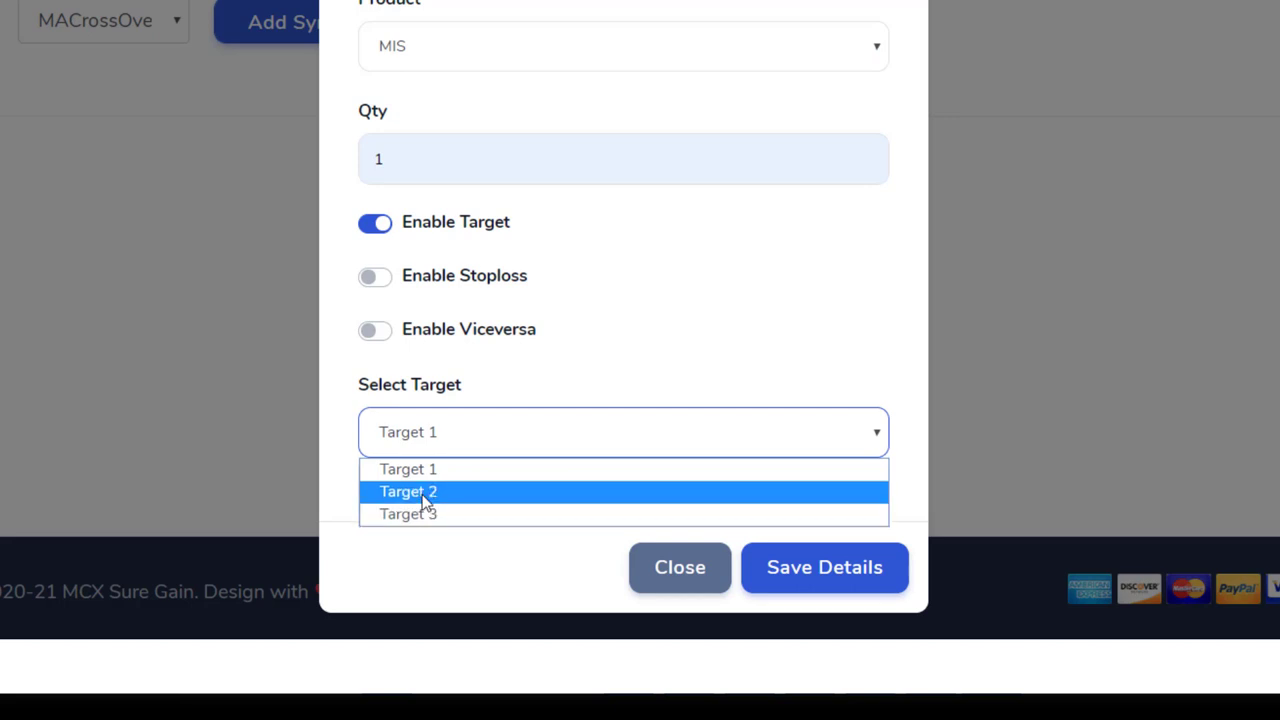
left_click(422, 492)
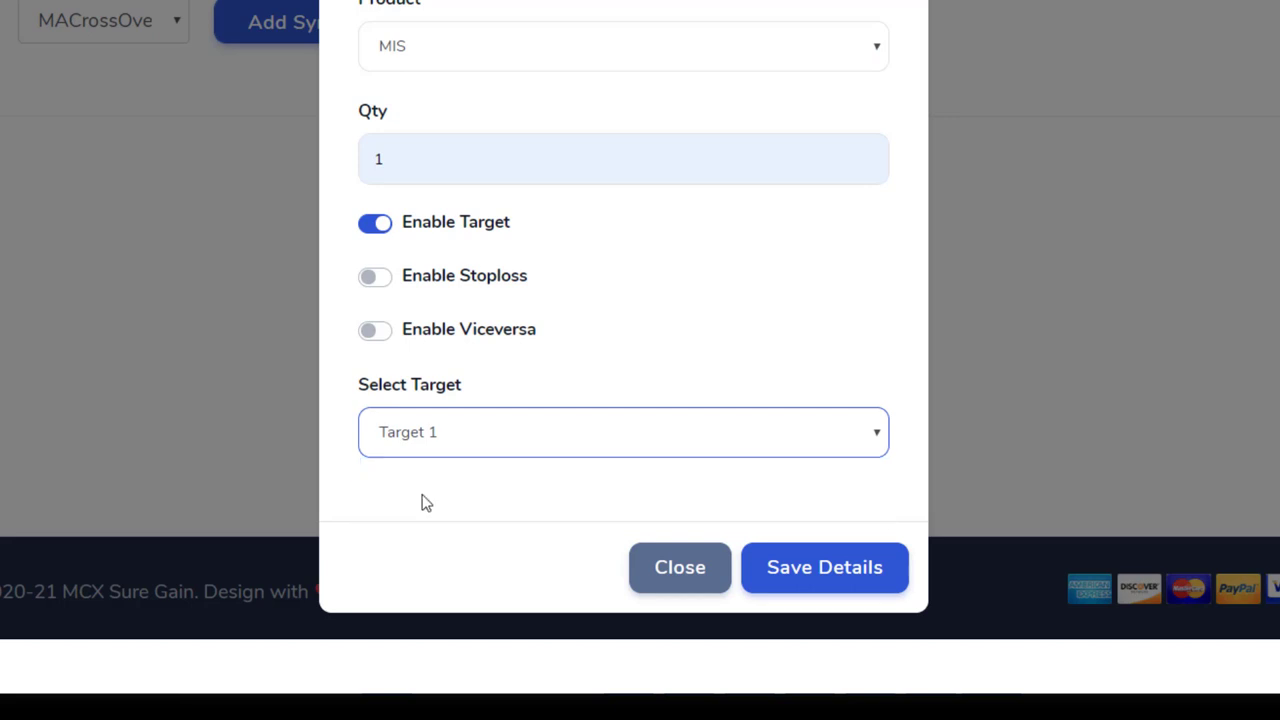
left_click(371, 280)
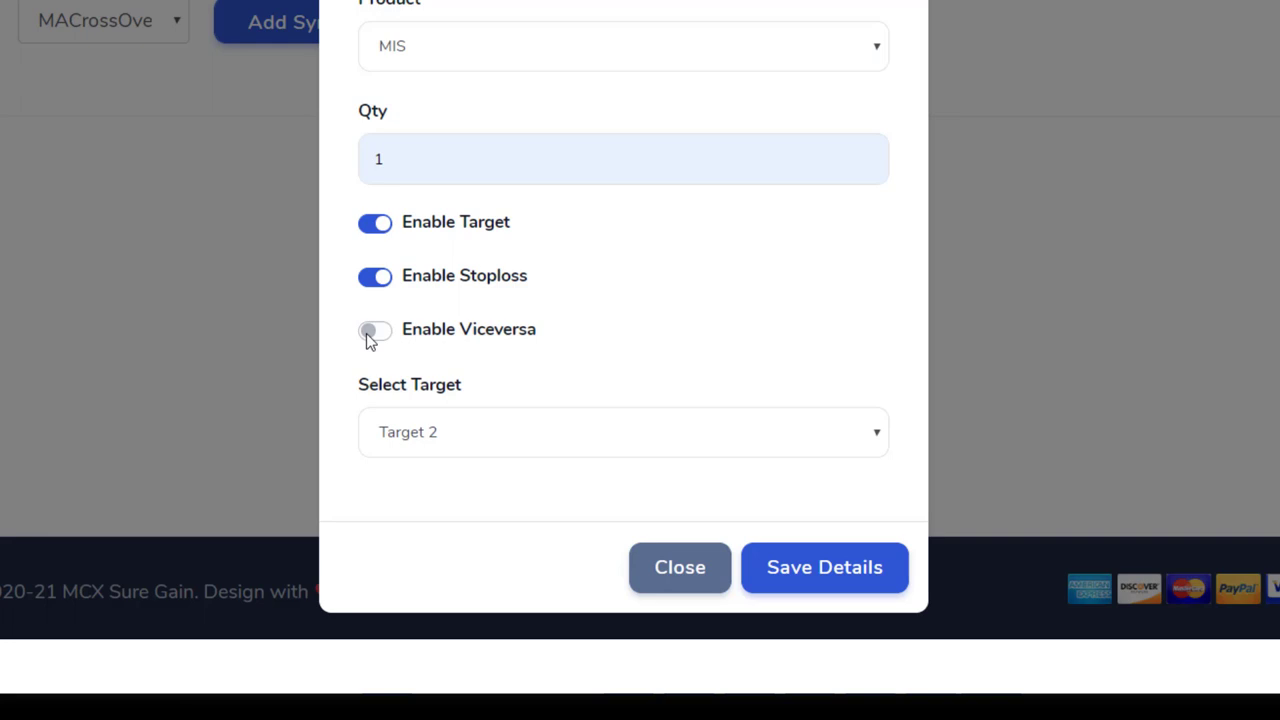
left_click(368, 338)
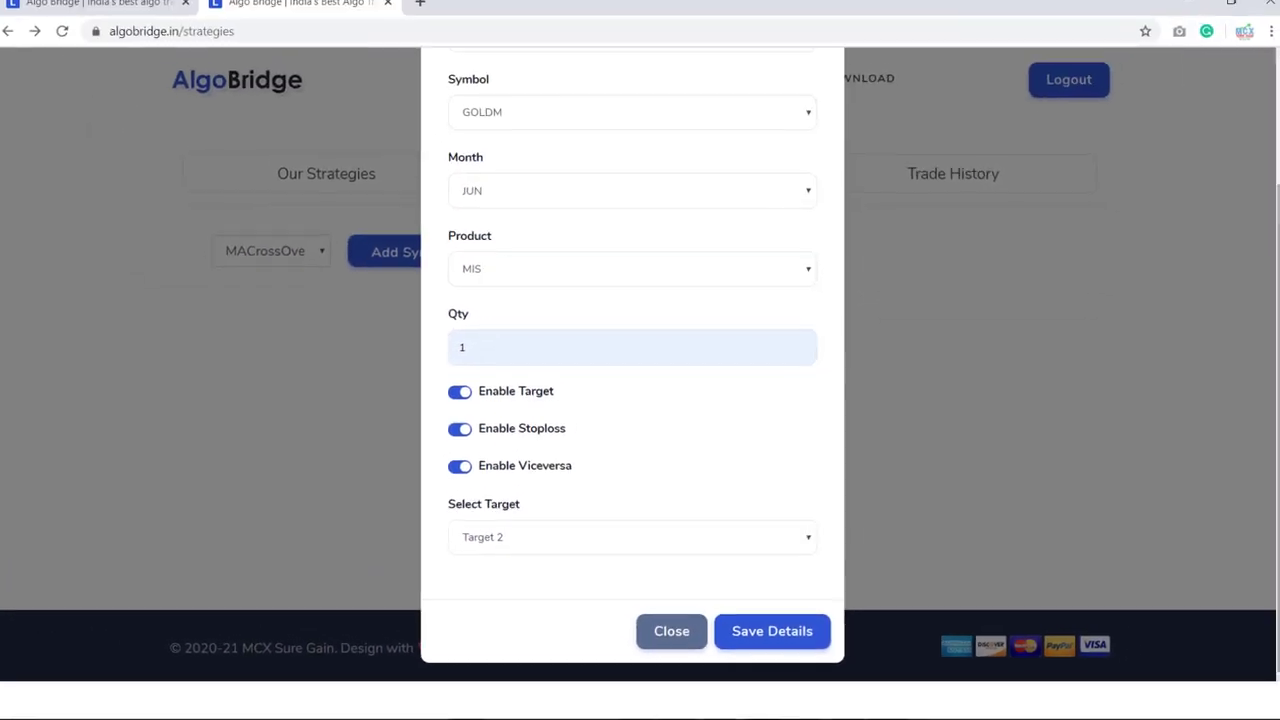
left_click_drag(1272, 310, 1277, 340)
left_click(775, 645)
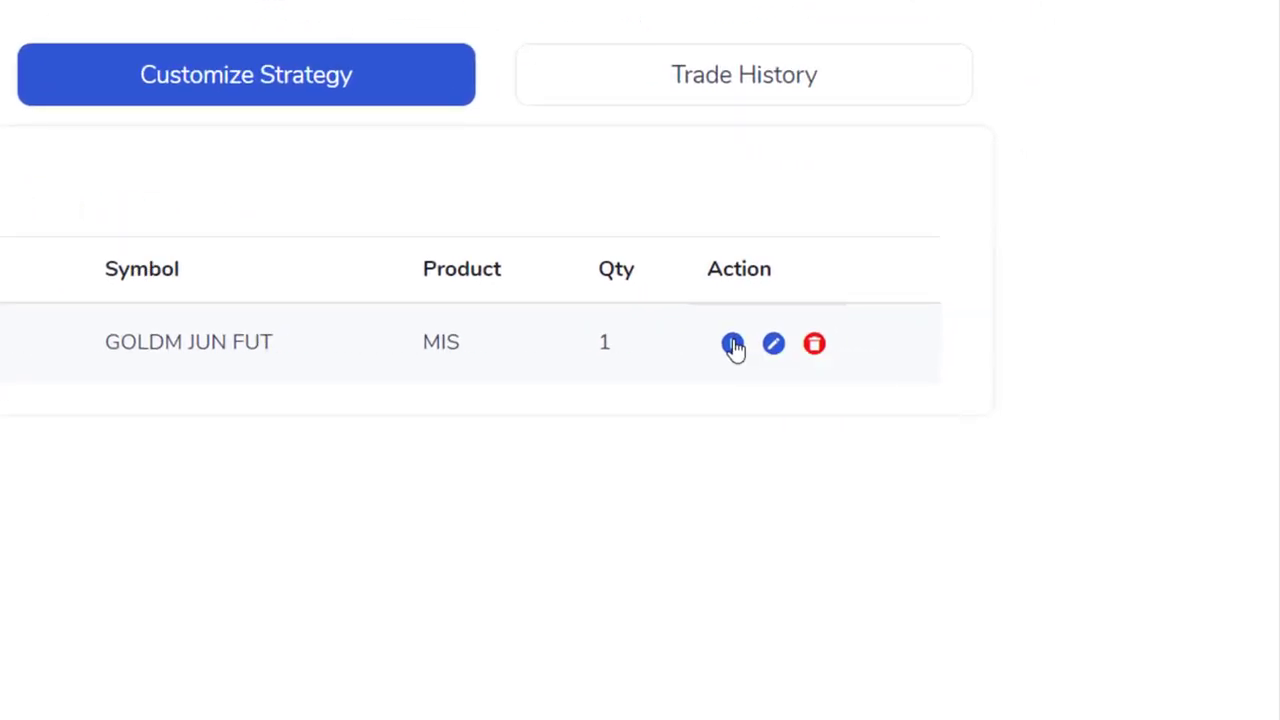
- Start automated trading on the GOLDM JUN FUT row from its Action column
left_click(733, 344)
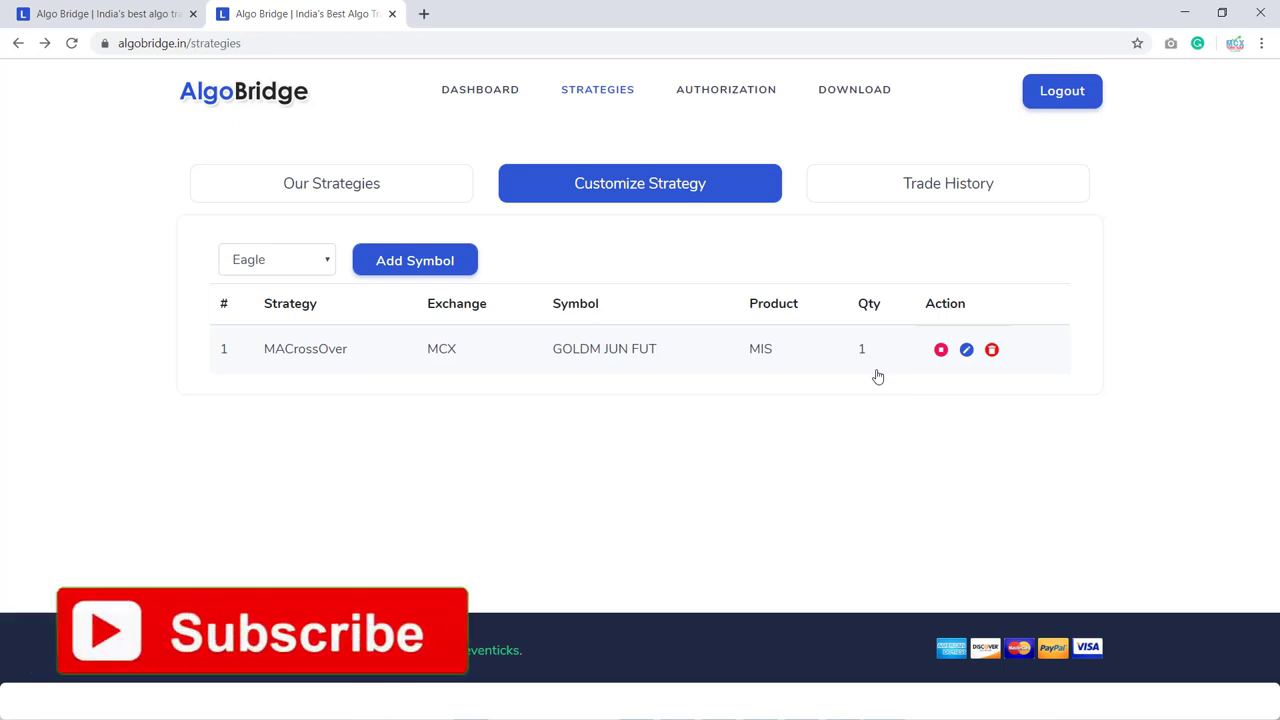
left_click(359, 194)
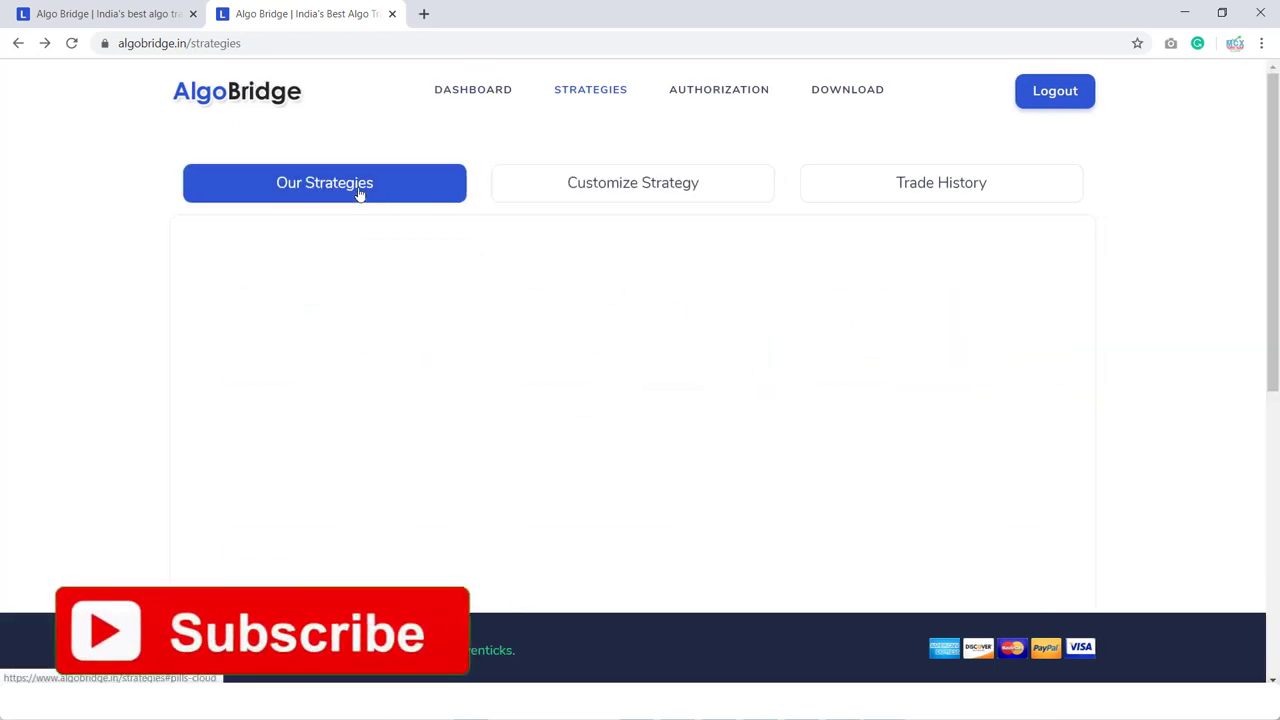
left_click_drag(1274, 204, 1274, 412)
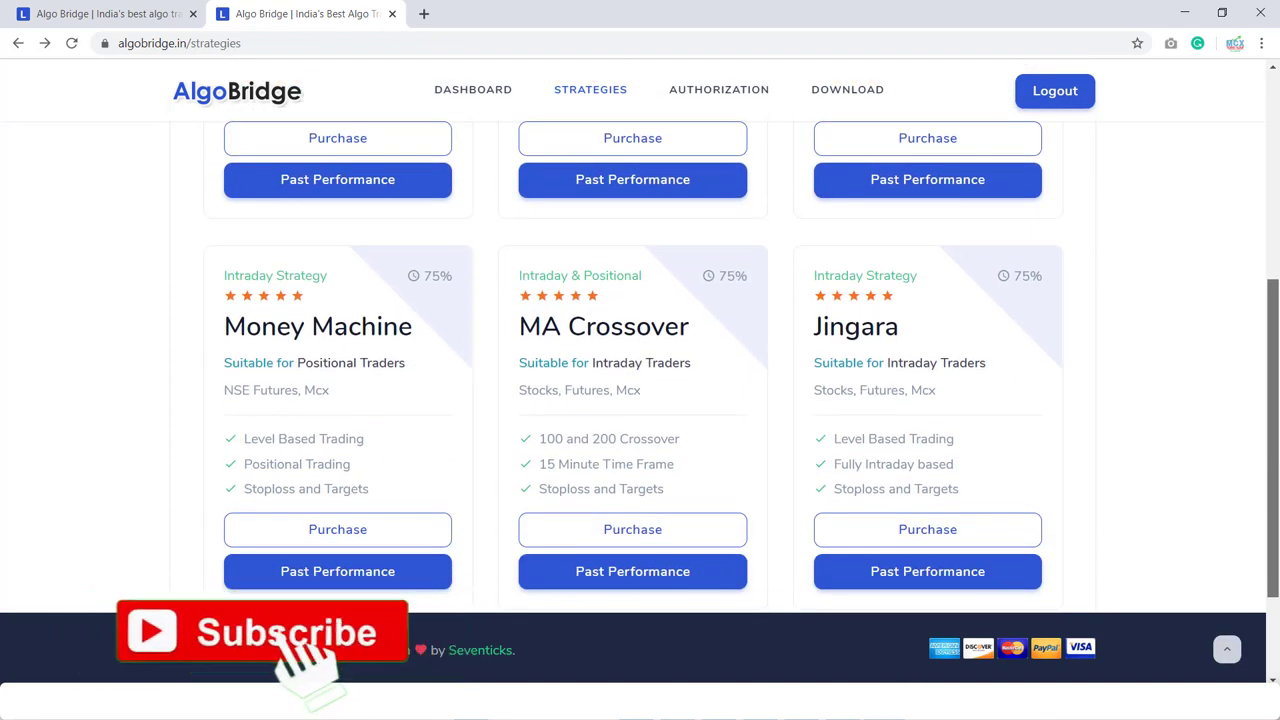
left_click_drag(1276, 408, 1222, 149)
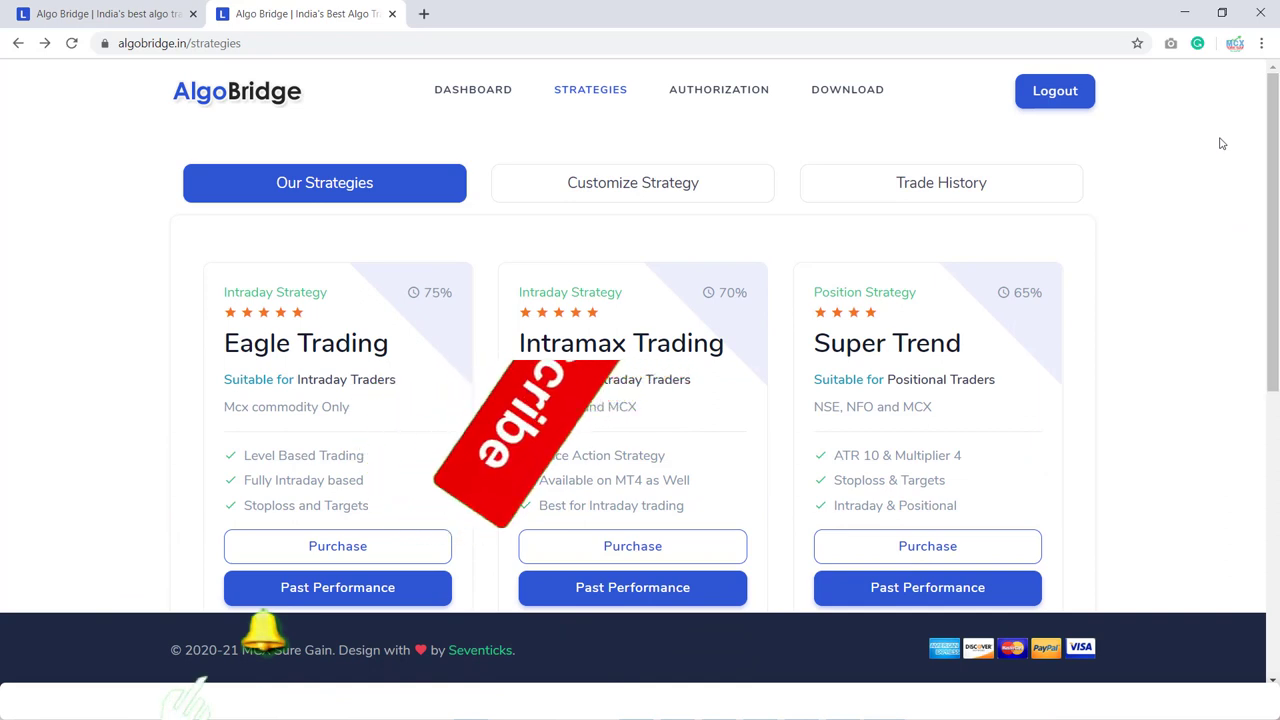
left_click(620, 178)
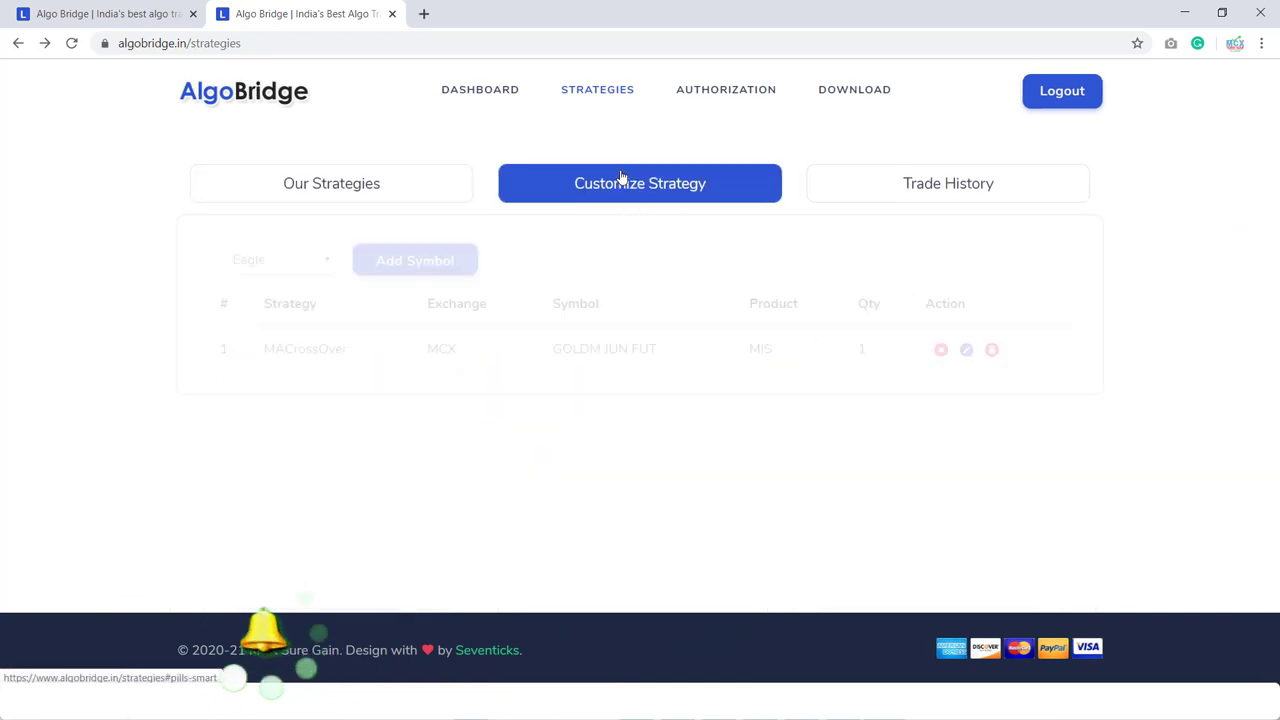
- Show Trade History and scroll through the errored CRUDEOIL and BANKNIFTY MAY FUT orders
left_click(958, 186)
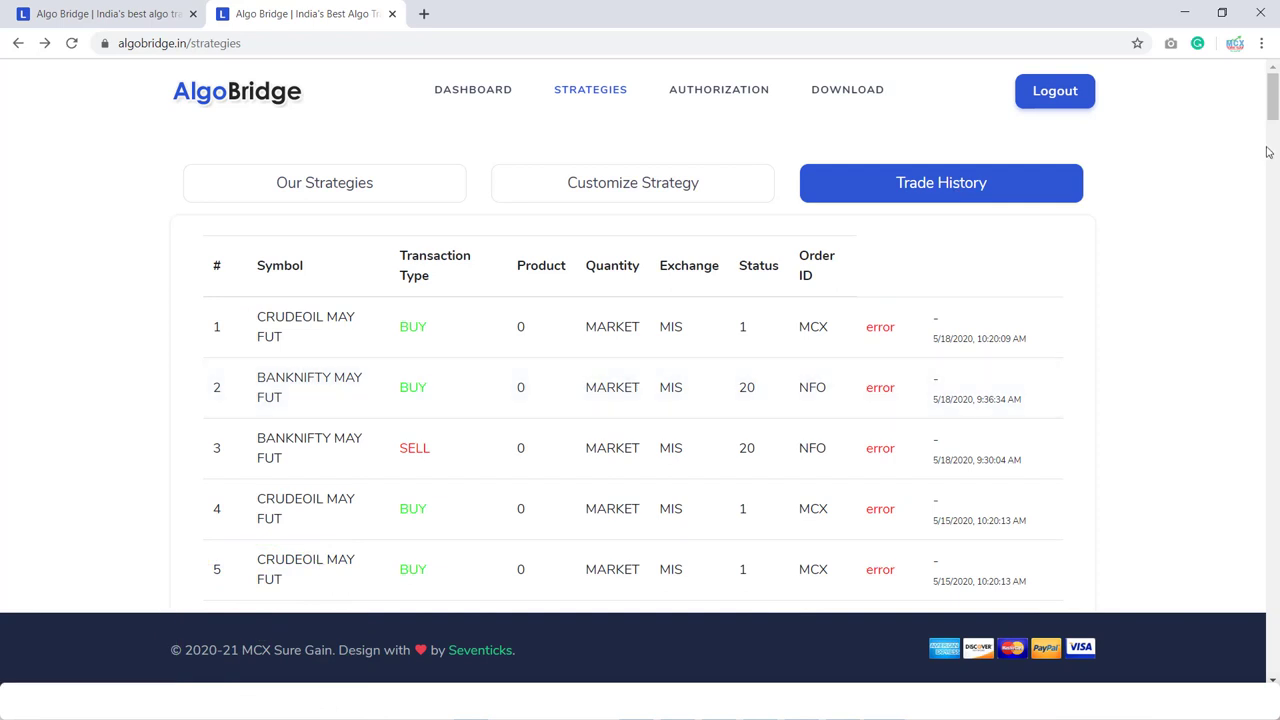
left_click_drag(1273, 106, 1258, 45)
mouse_move(880, 336)
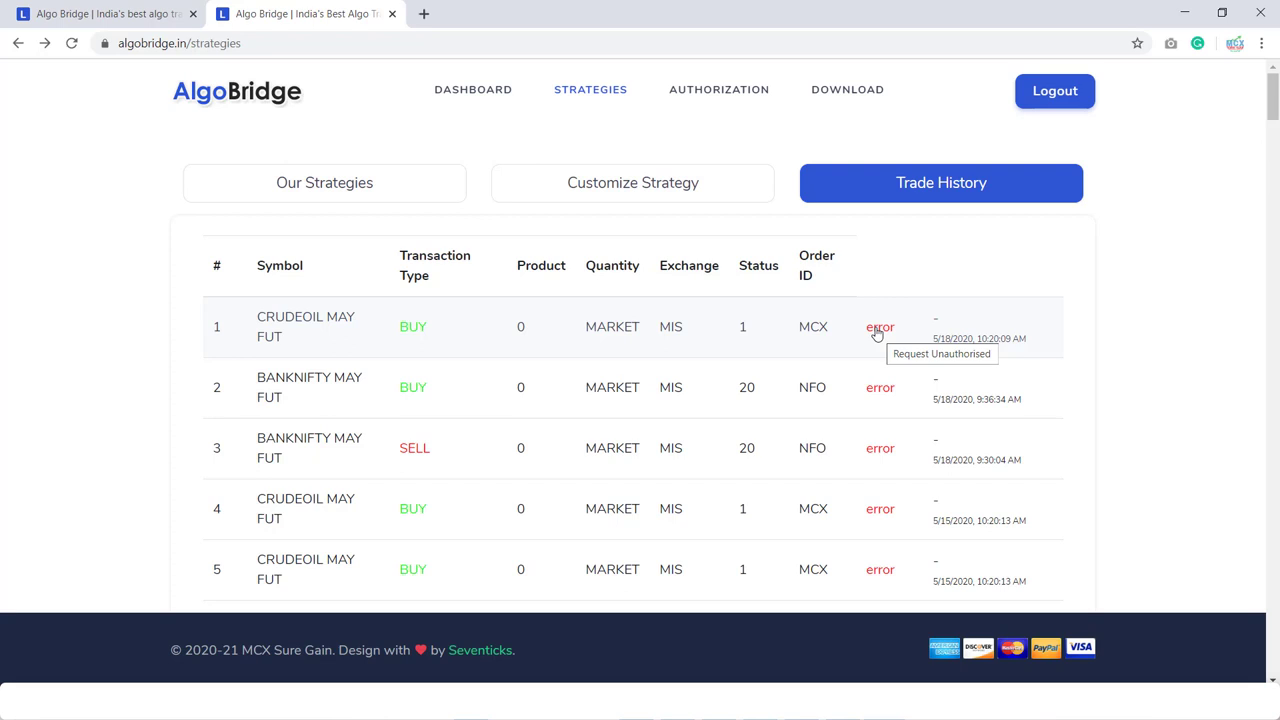
- Return to the AlgoBridge dashboard, which has no symbols added yet
left_click(457, 91)
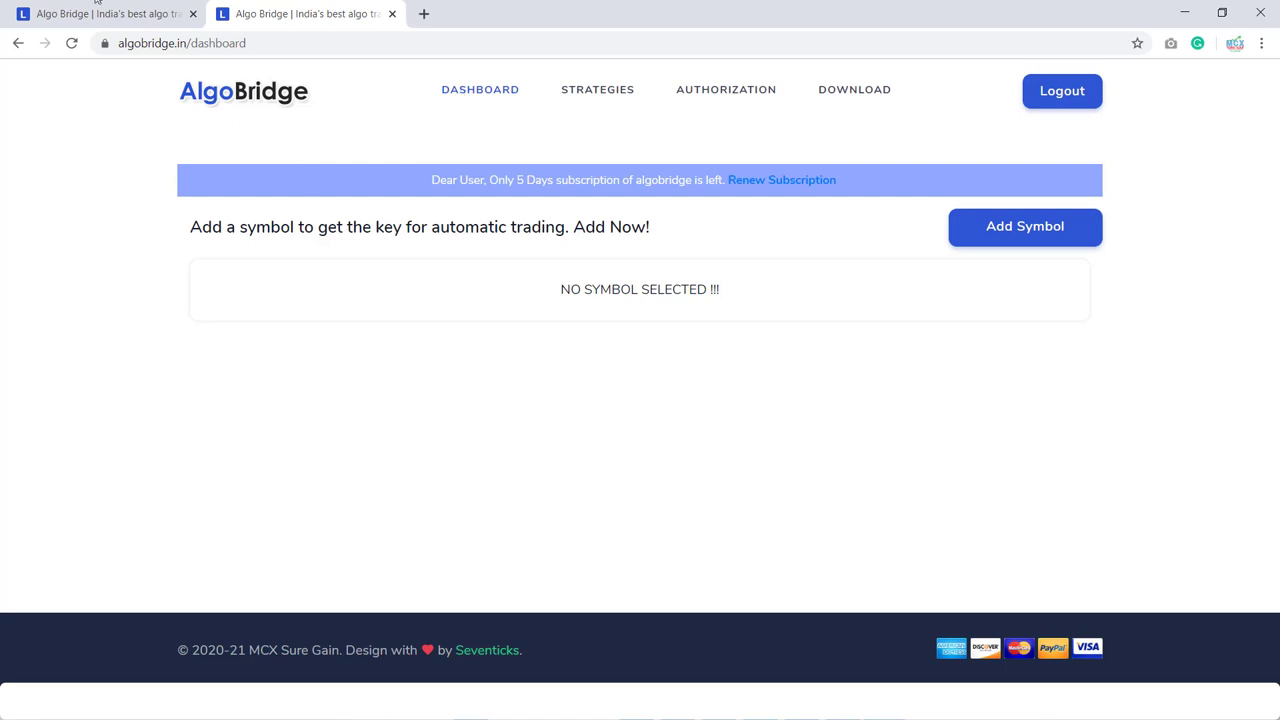
- Search for and save NFO NIFTY MAY FUT as a new dashboard symbol with its trading key
left_click(1008, 238)
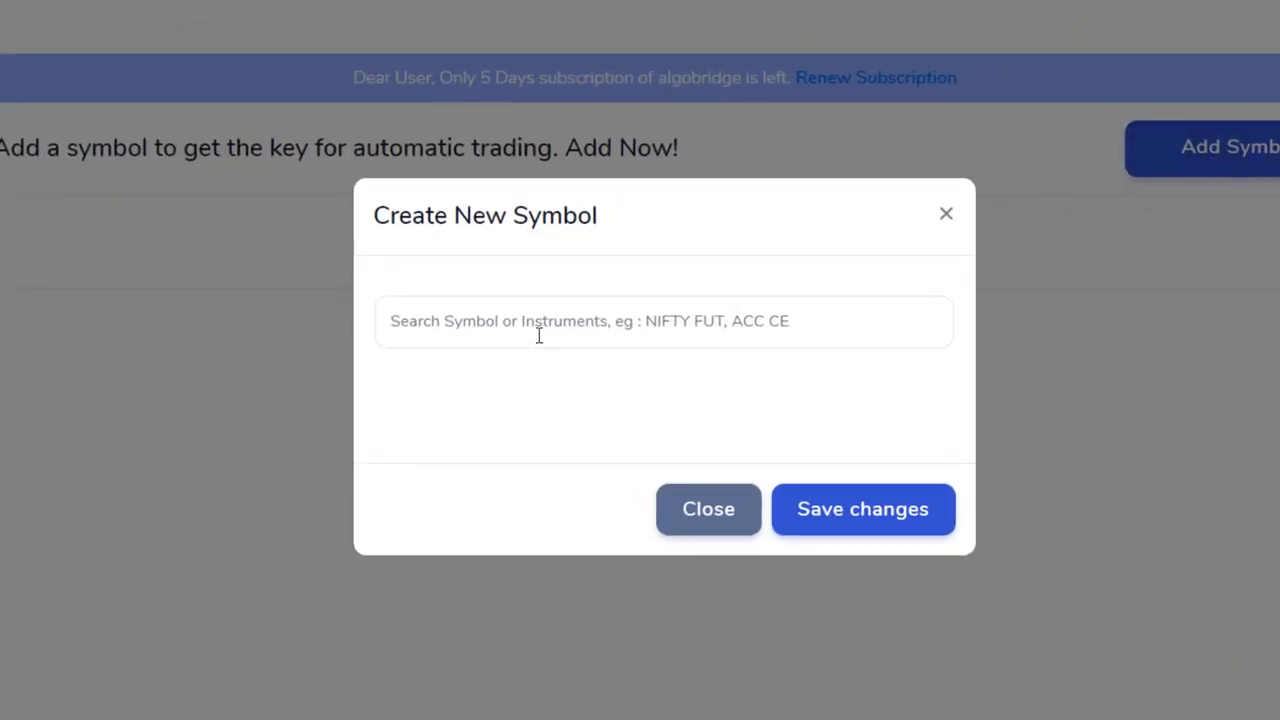
left_click(542, 333)
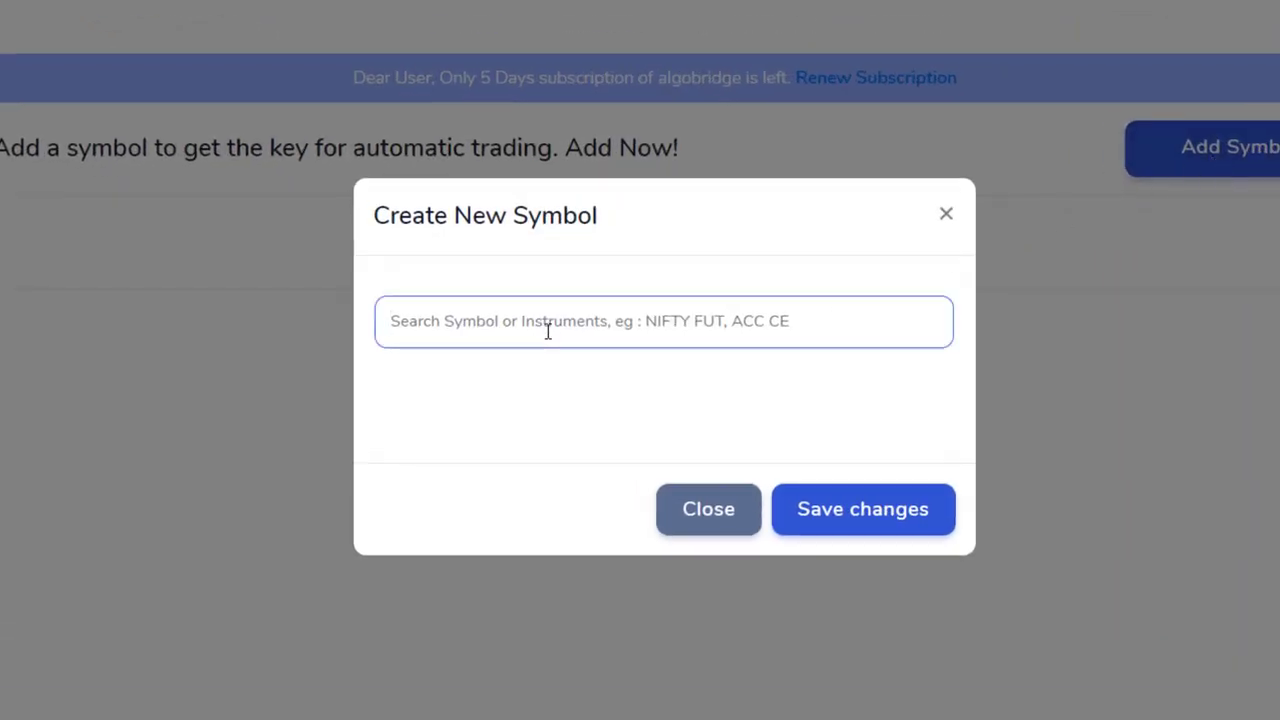
type("nifty")
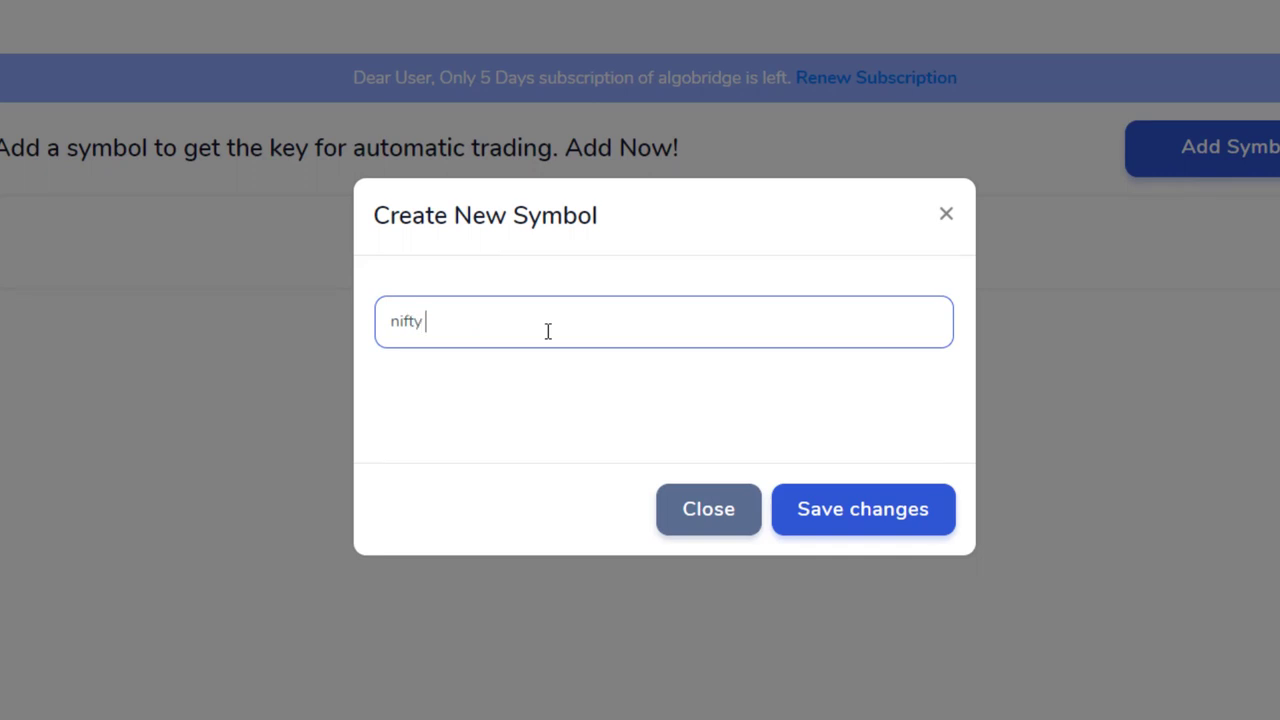
type(" may fu")
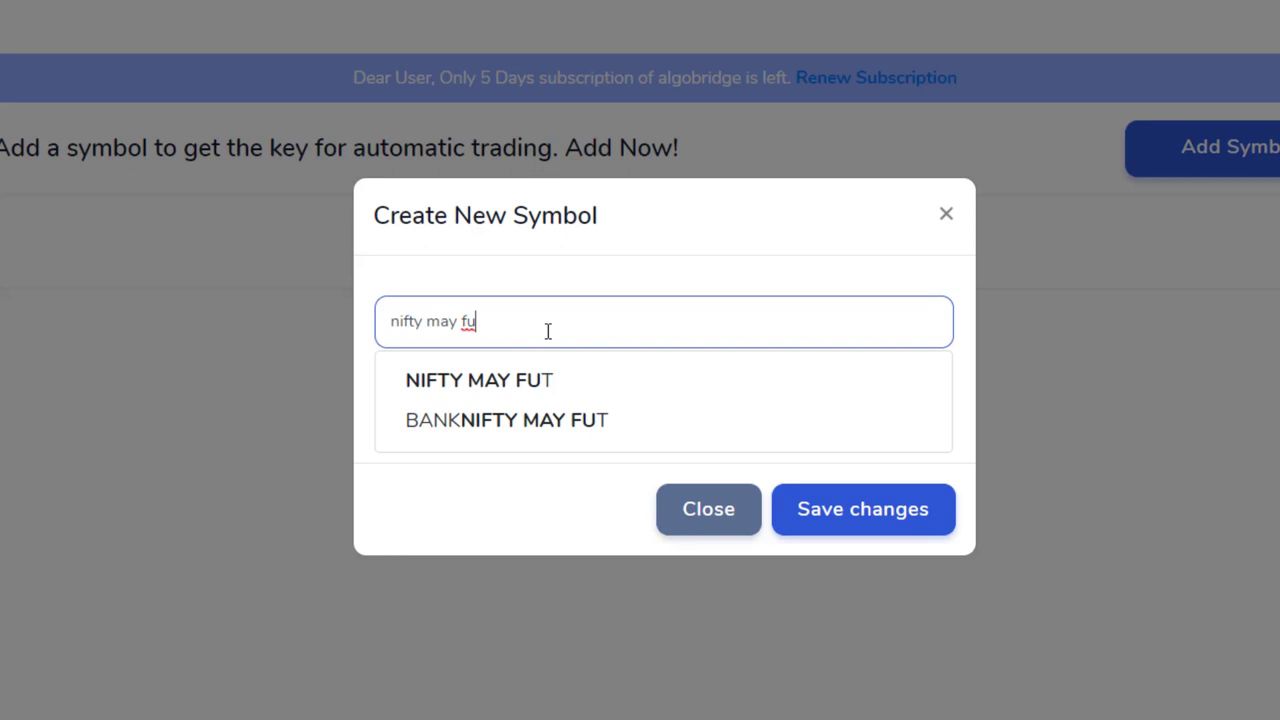
left_click(531, 390)
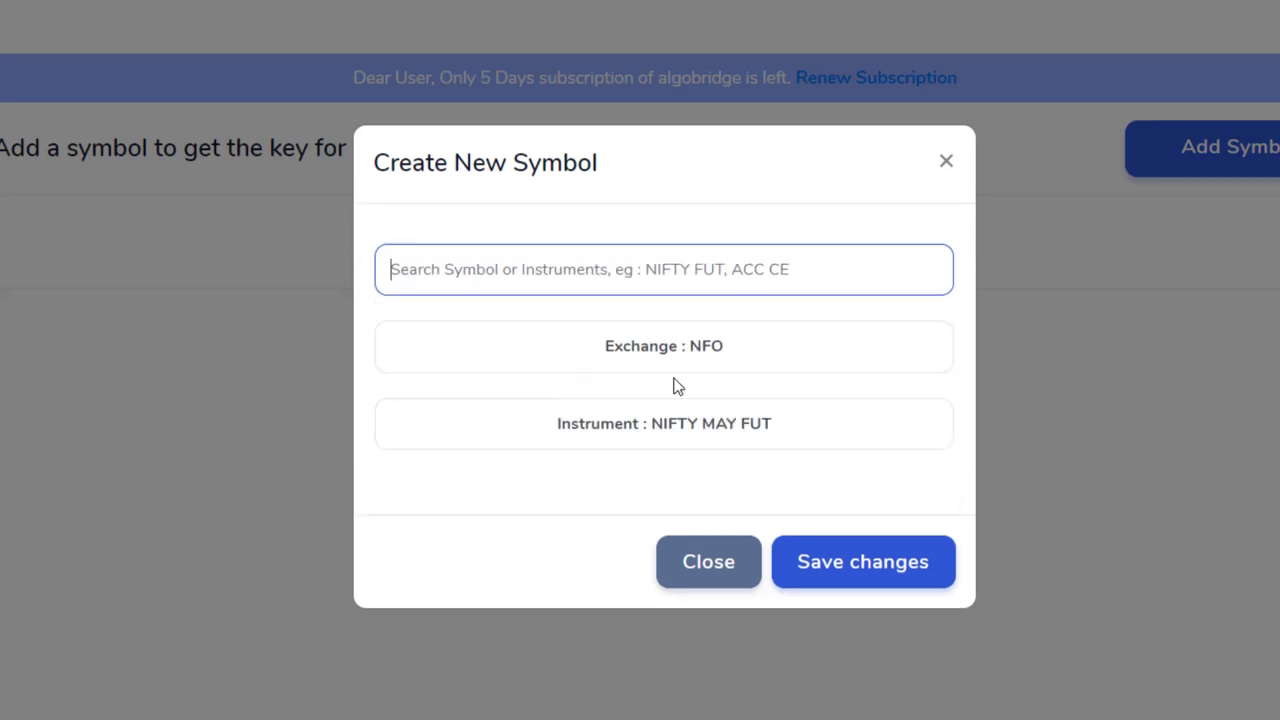
left_click(849, 588)
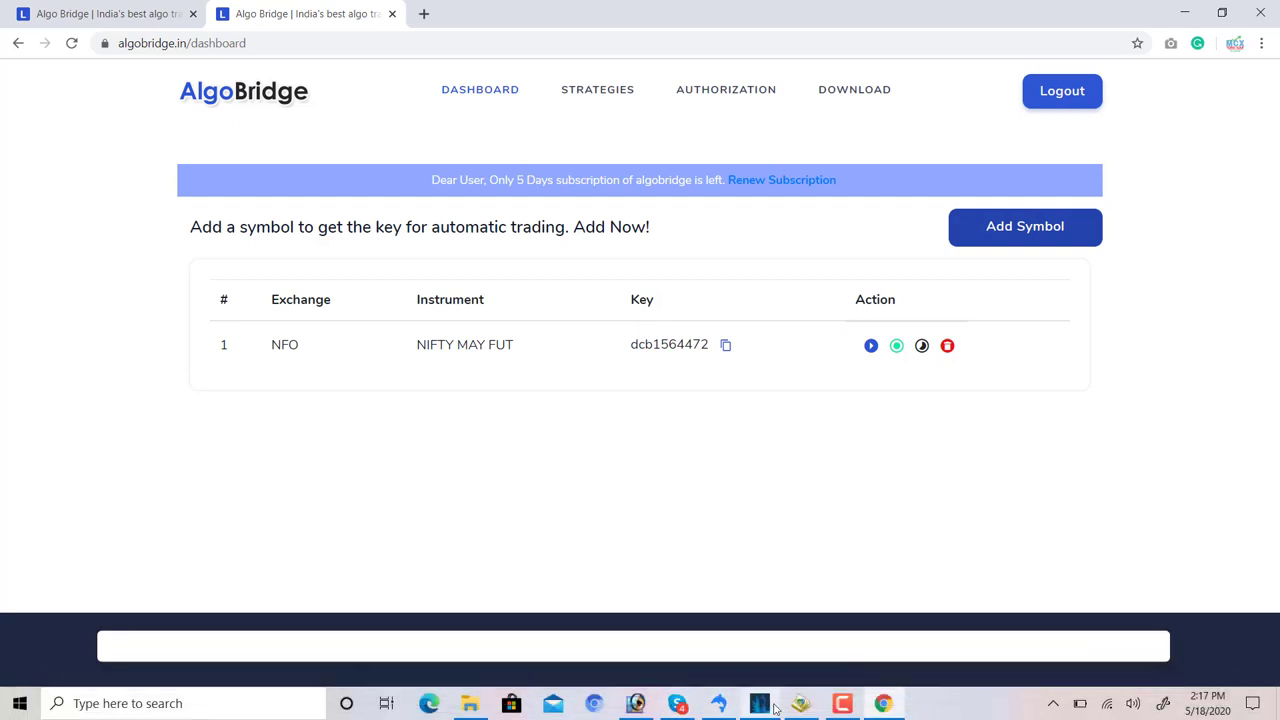
- Maximize MetaTrader 4 and hide all symbols from the Market Watch list
left_click(772, 706)
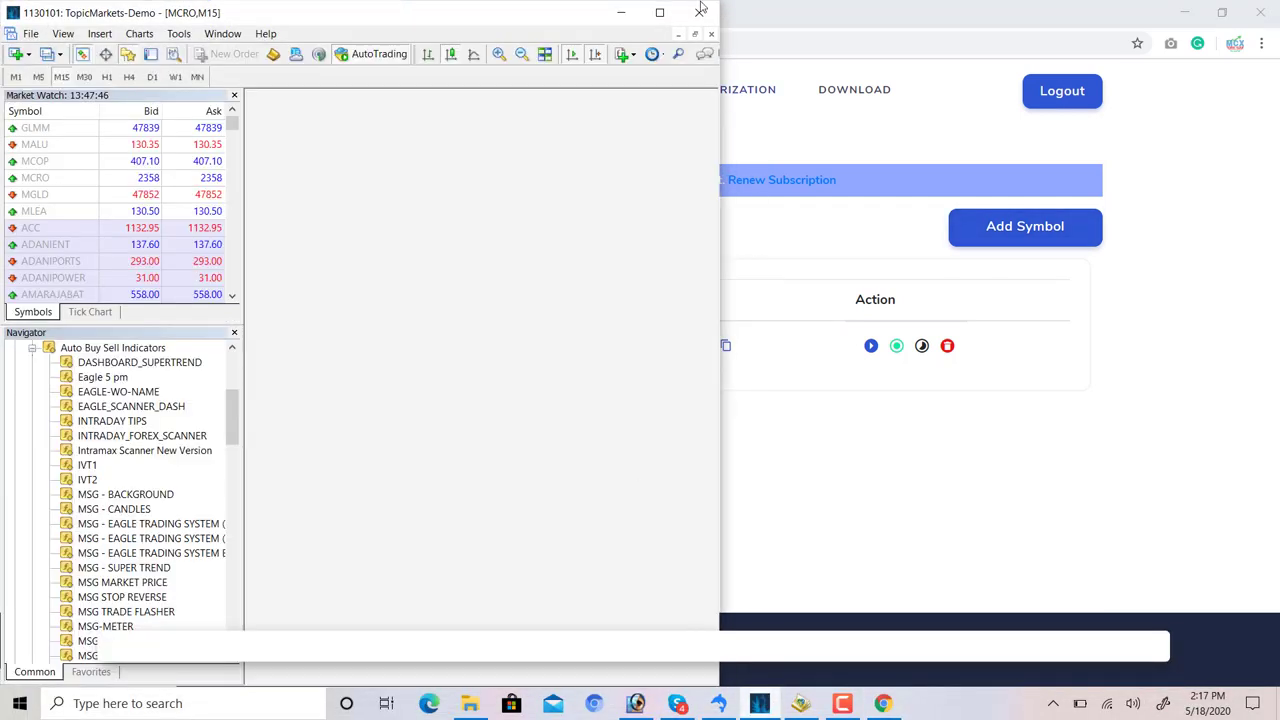
left_click(663, 13)
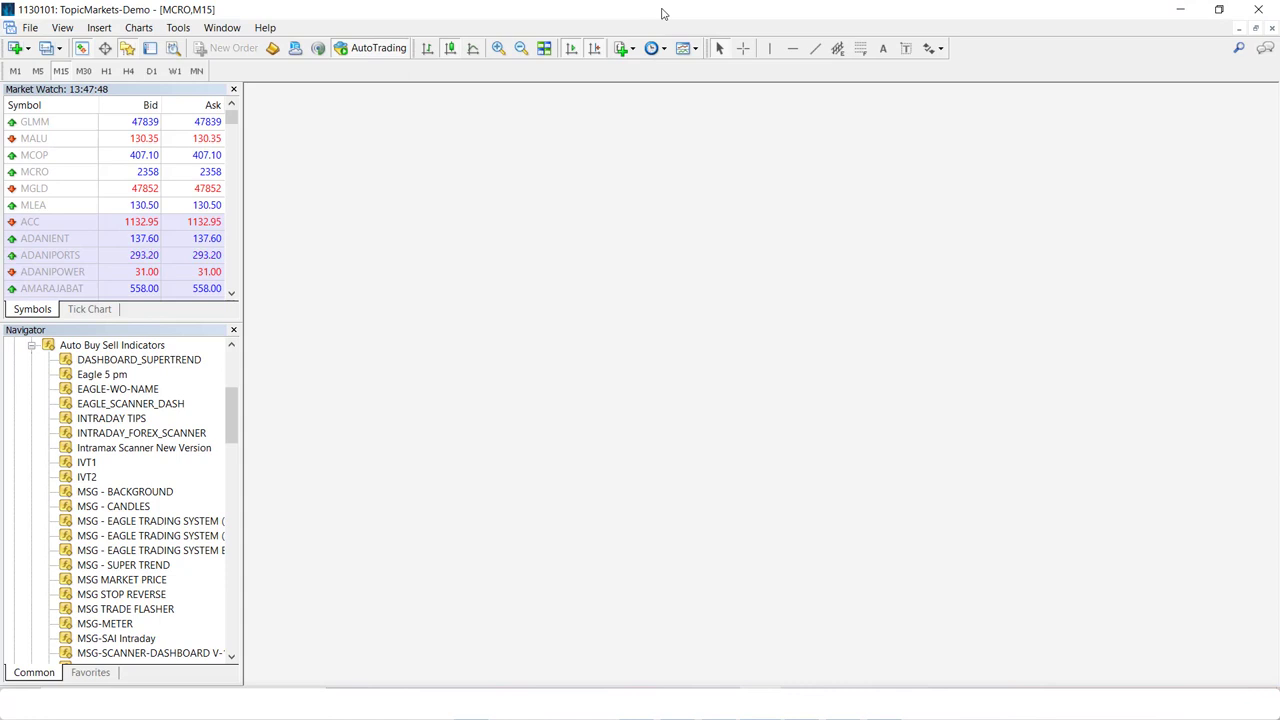
left_click(31, 346)
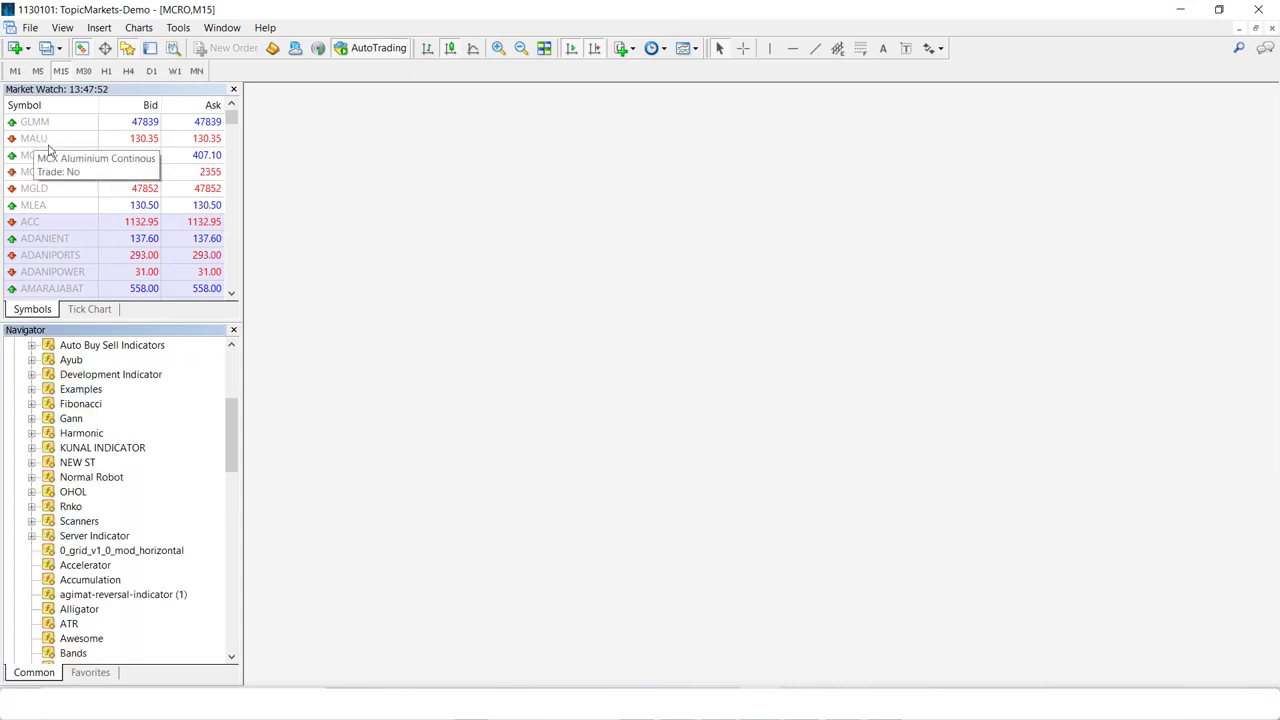
right_click(44, 160)
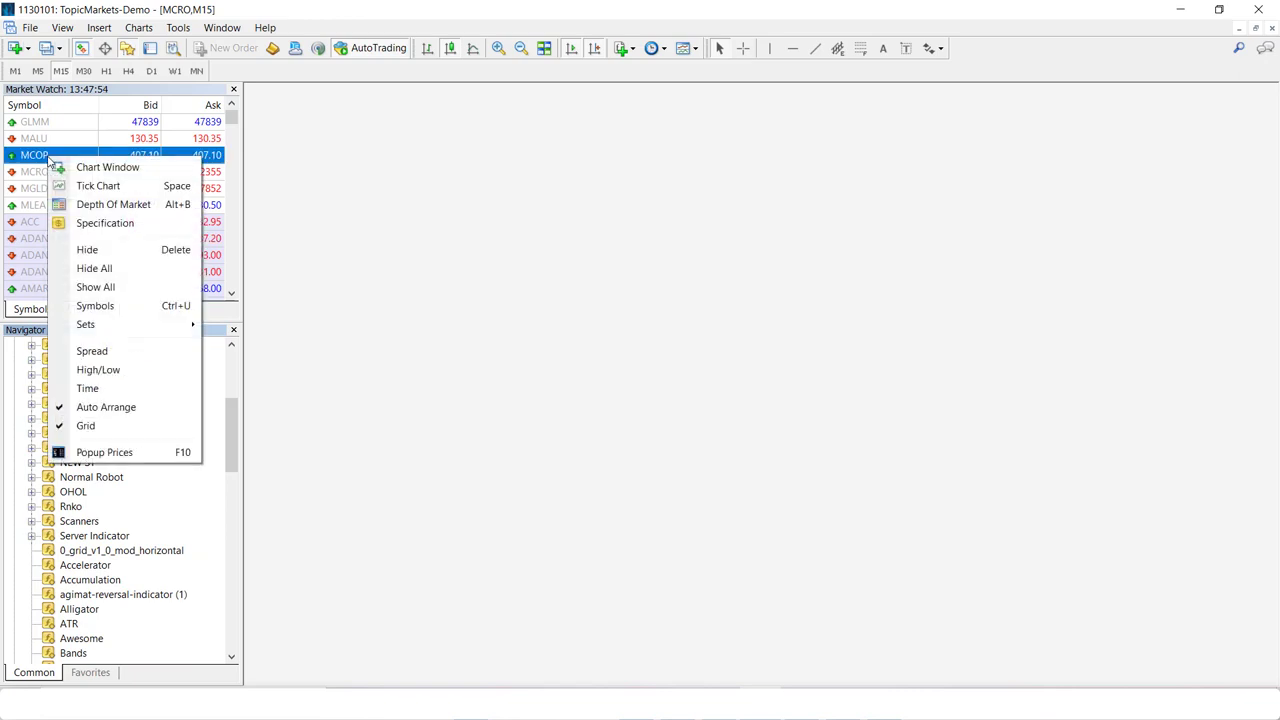
left_click(68, 134)
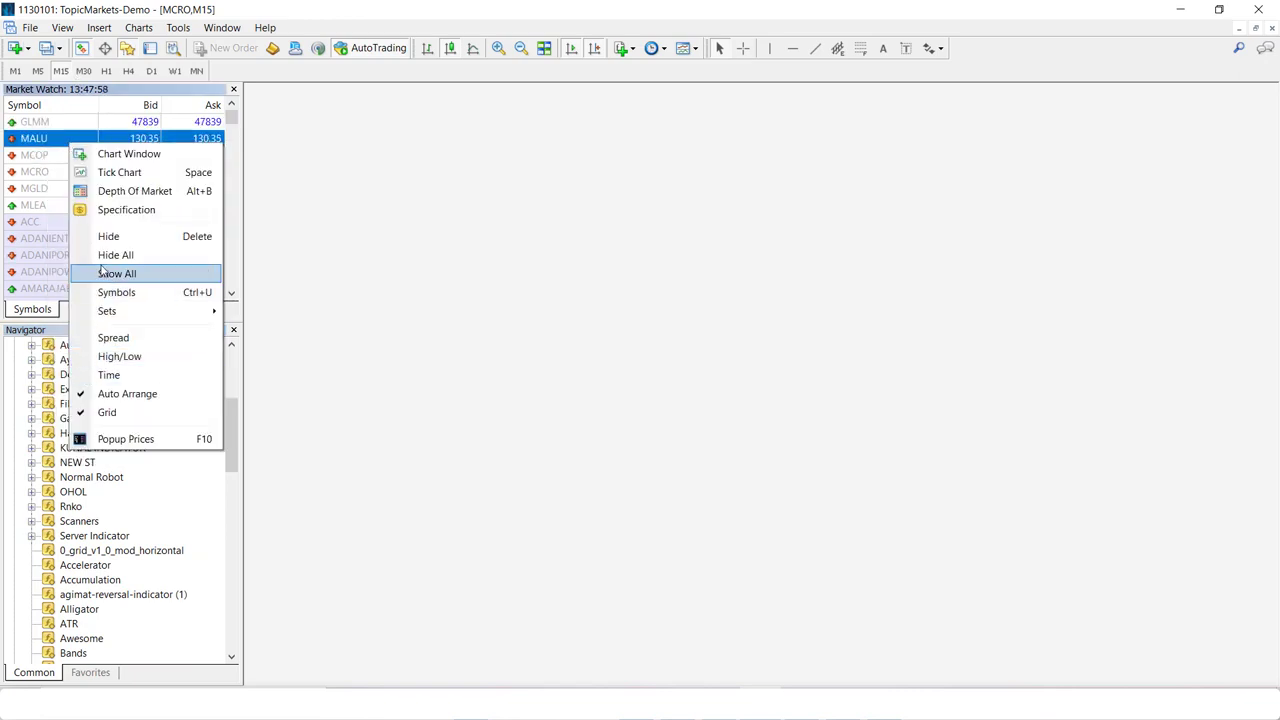
left_click(105, 257)
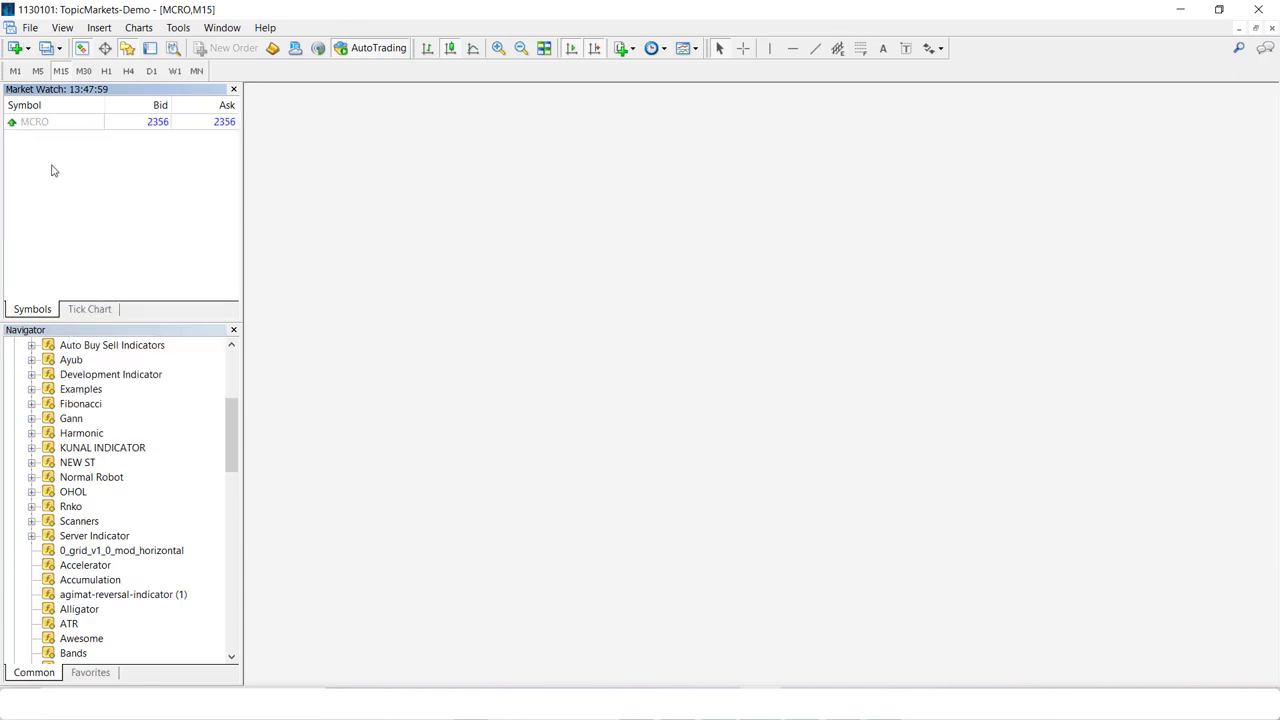
- Add NIFTY to Market Watch and drop it onto the open chart
left_click(45, 140)
type("m")
key("BackSpace")
key("BackSpace")
type("NIFTY")
key("Return")
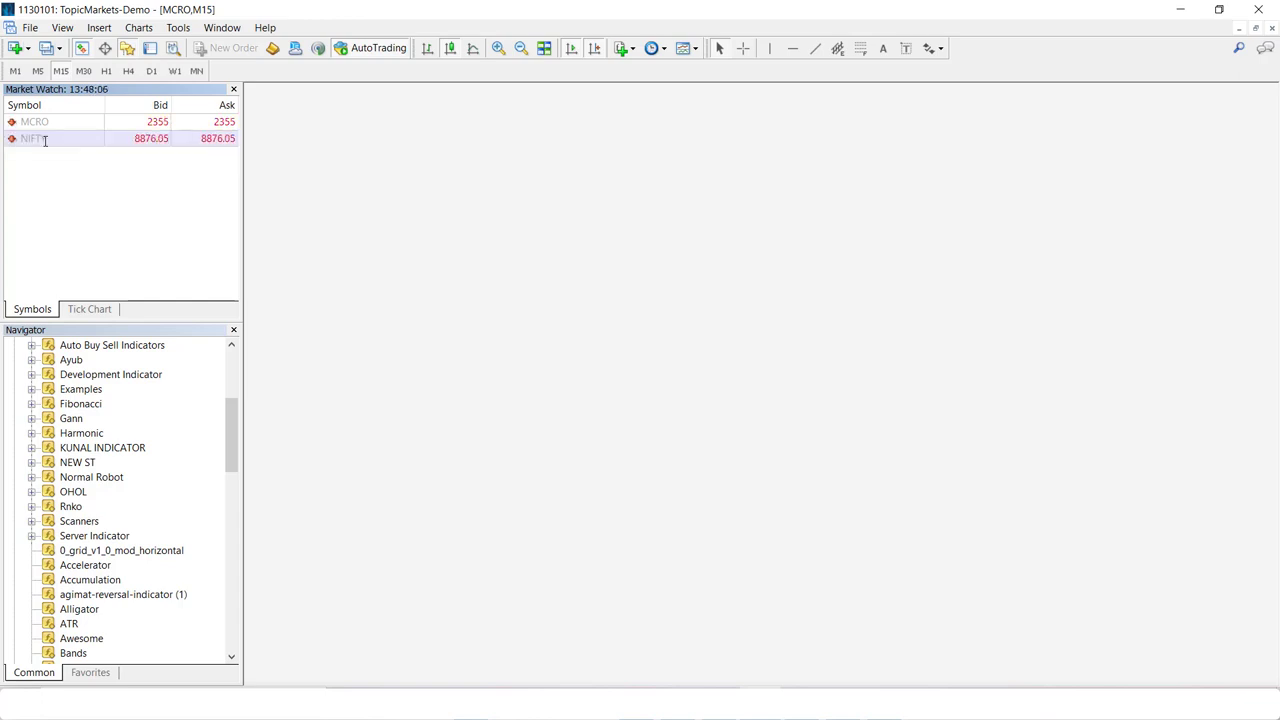
left_click_drag(45, 141, 421, 268)
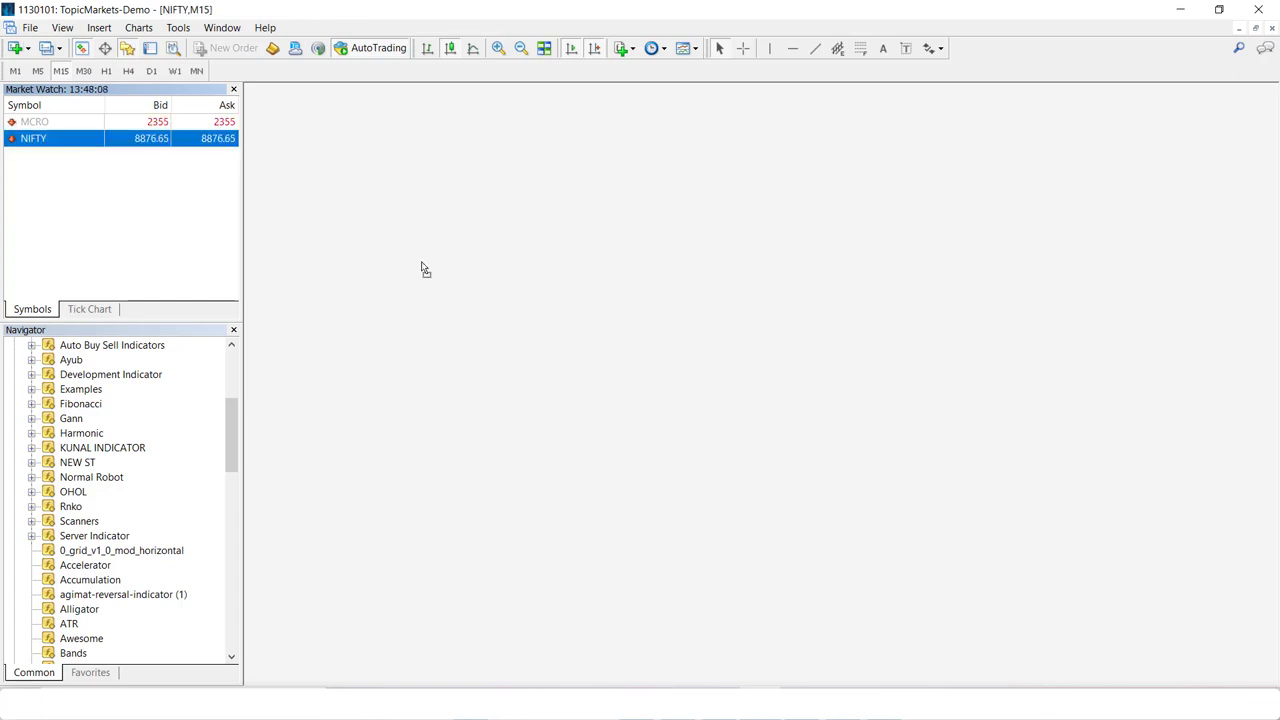
- Open a new NIFTY M15 chart window, then return to the browser's AlgoBridge dashboard
right_click(52, 145)
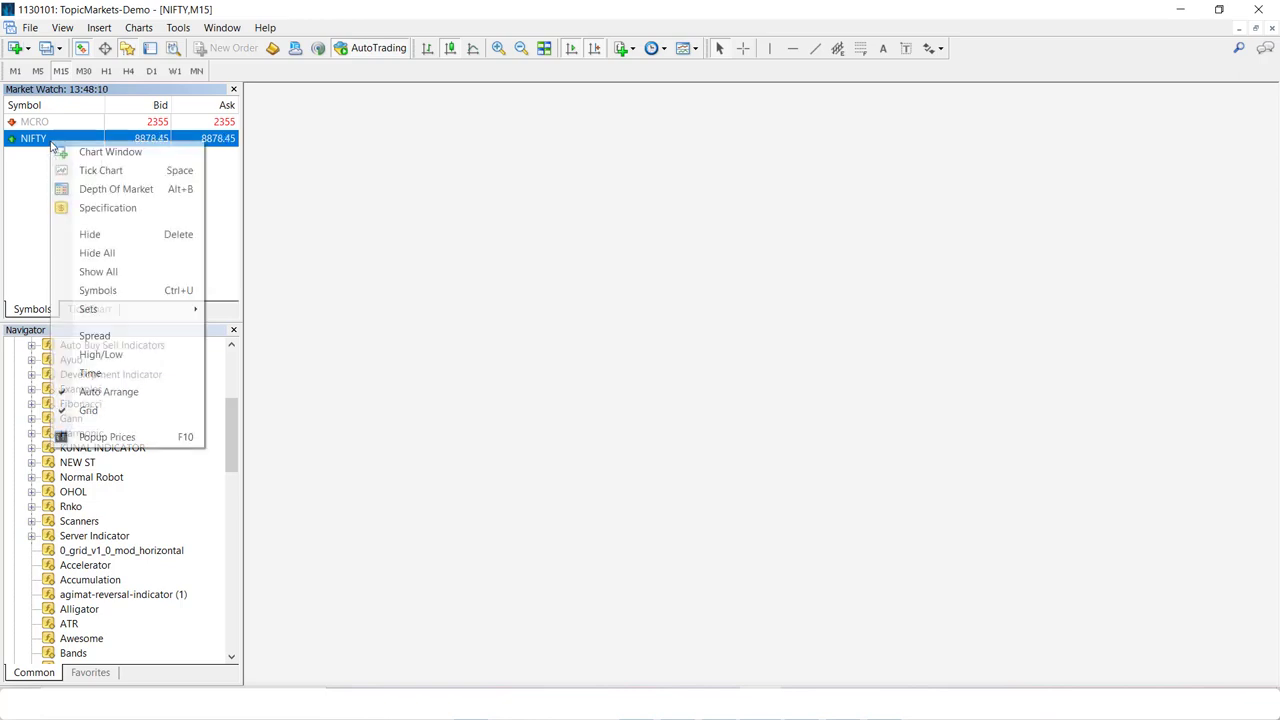
left_click(82, 151)
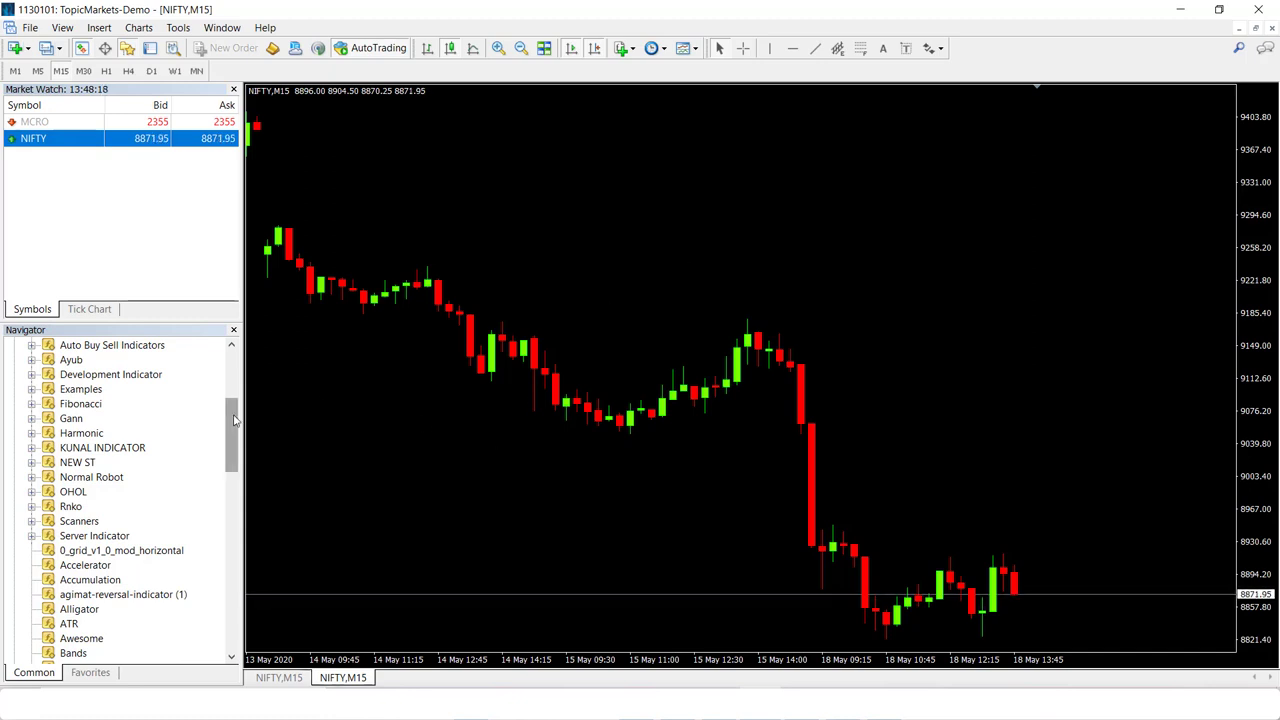
left_click_drag(234, 420, 234, 373)
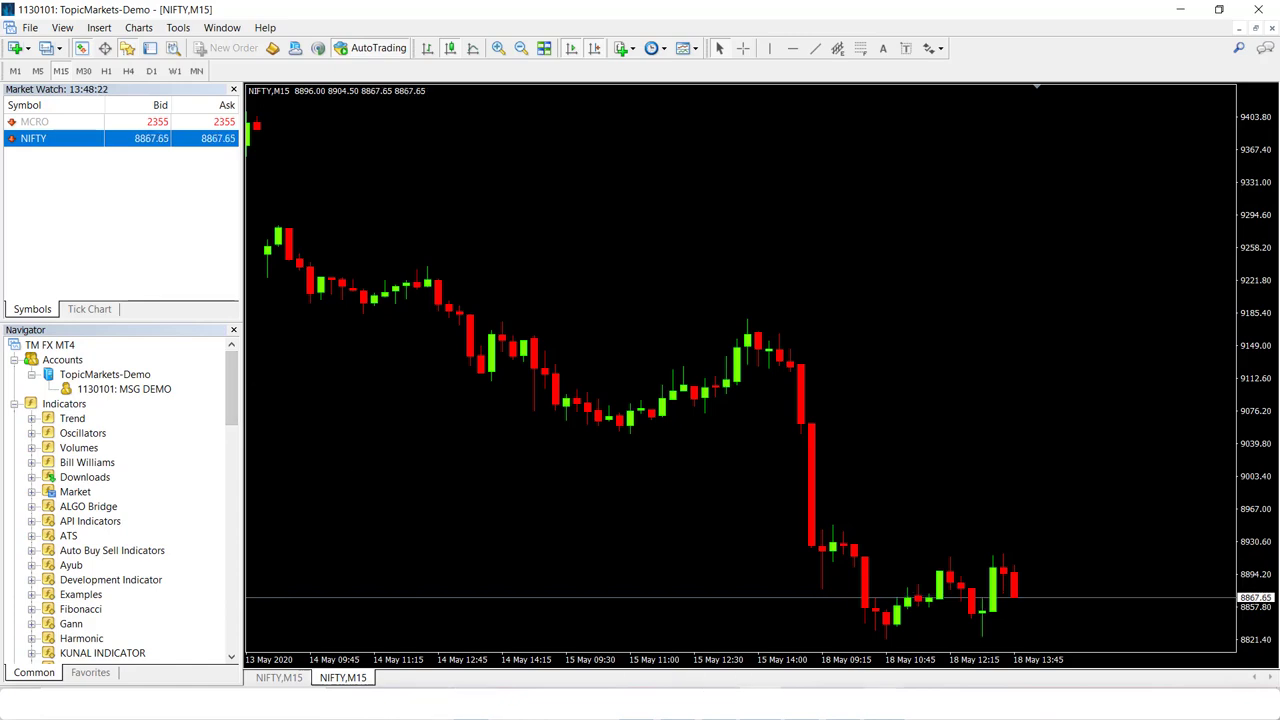
key("alt+Tab")
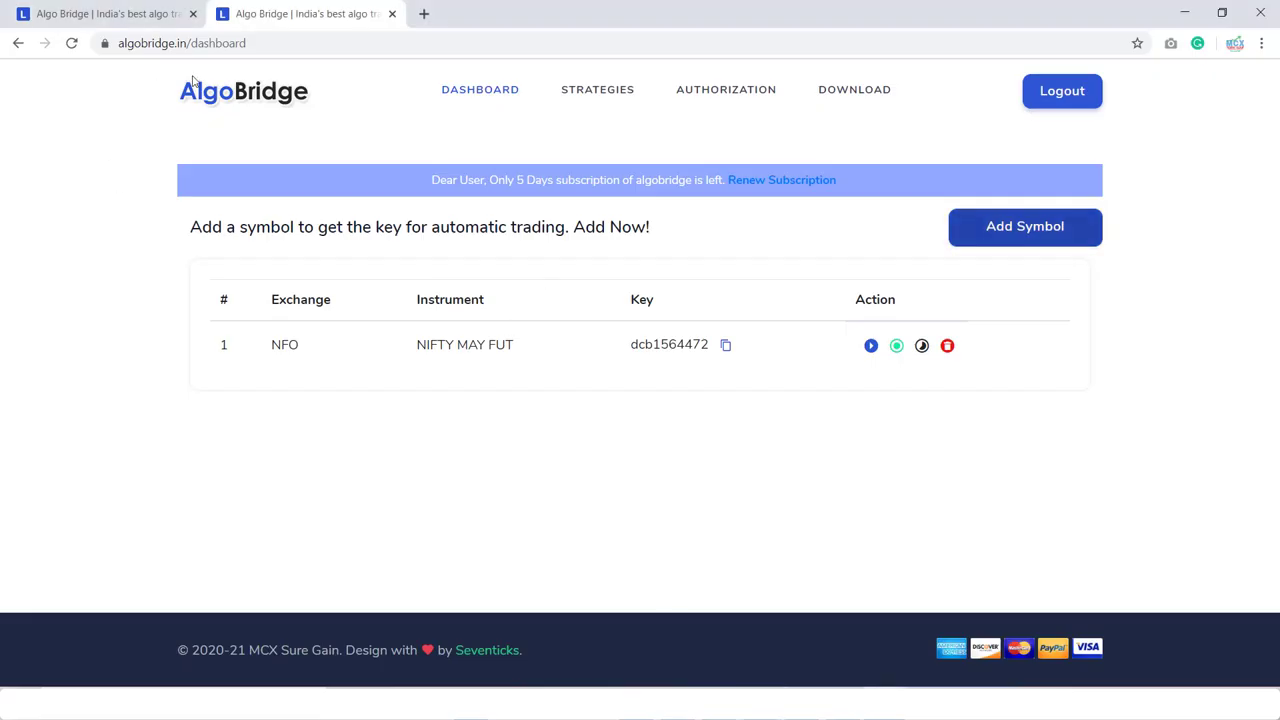
- Check the AlgoBridge Download page, go back to the dashboard, then return to MetaTrader 4
left_click(855, 95)
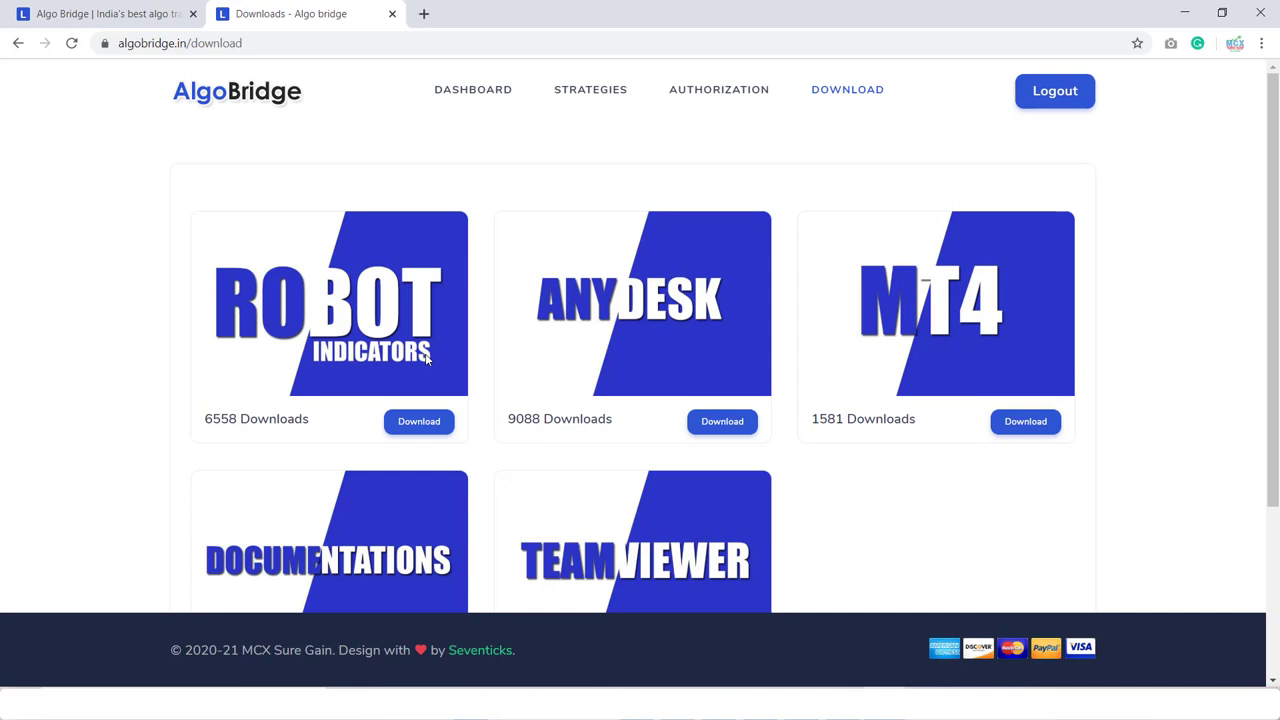
left_click(496, 88)
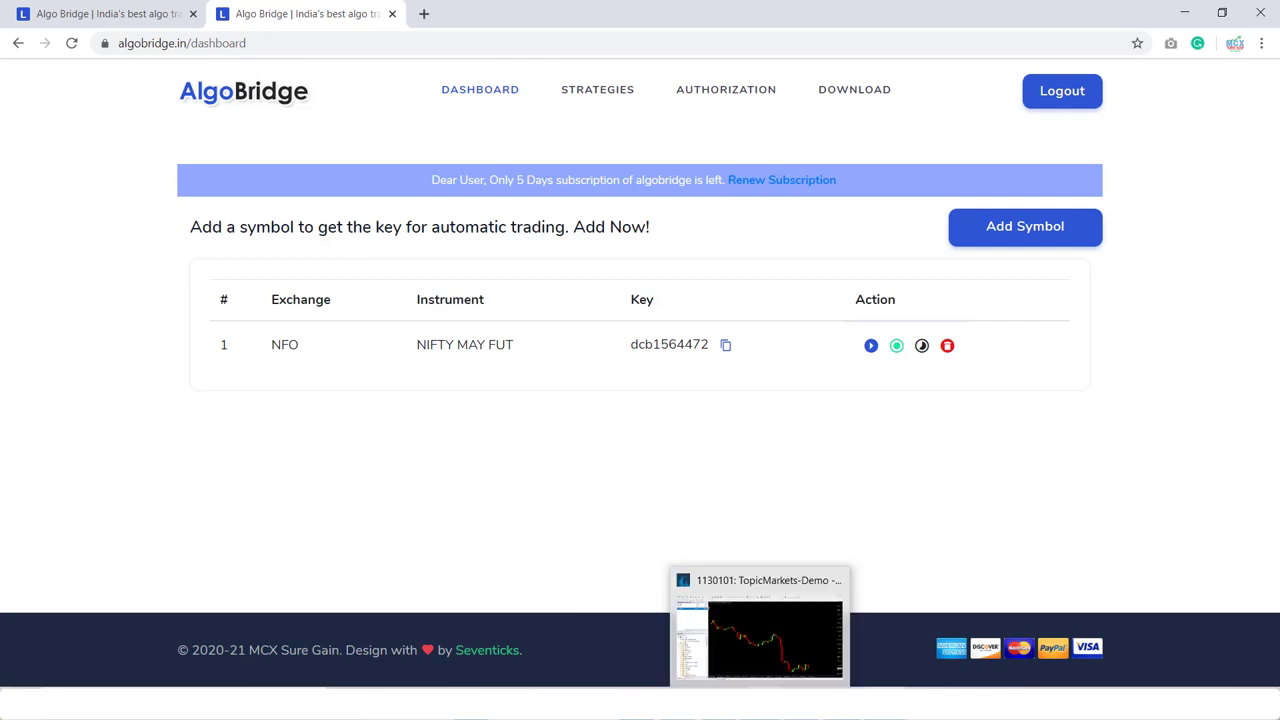
left_click(770, 700)
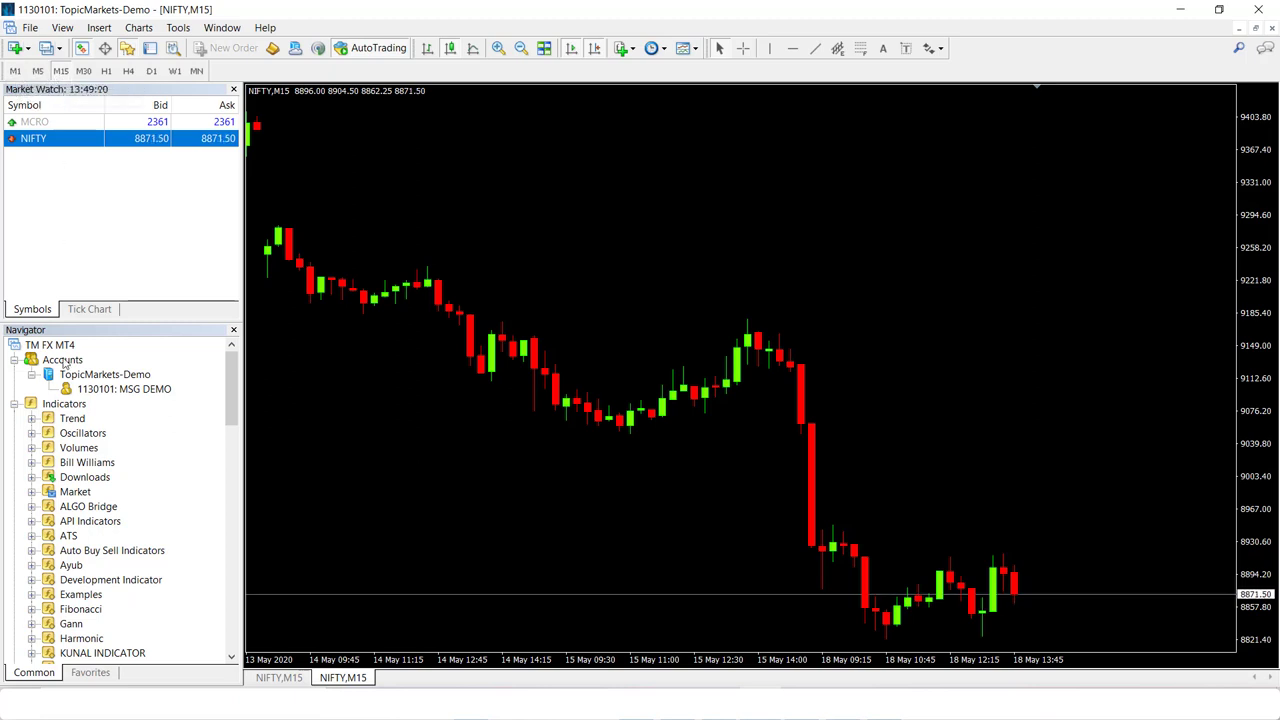
- Expand ALGO Bridge > ALICEBLUE in the Navigator and attach Easy Trading Indicator to the NIFTY chart
left_click(31, 506)
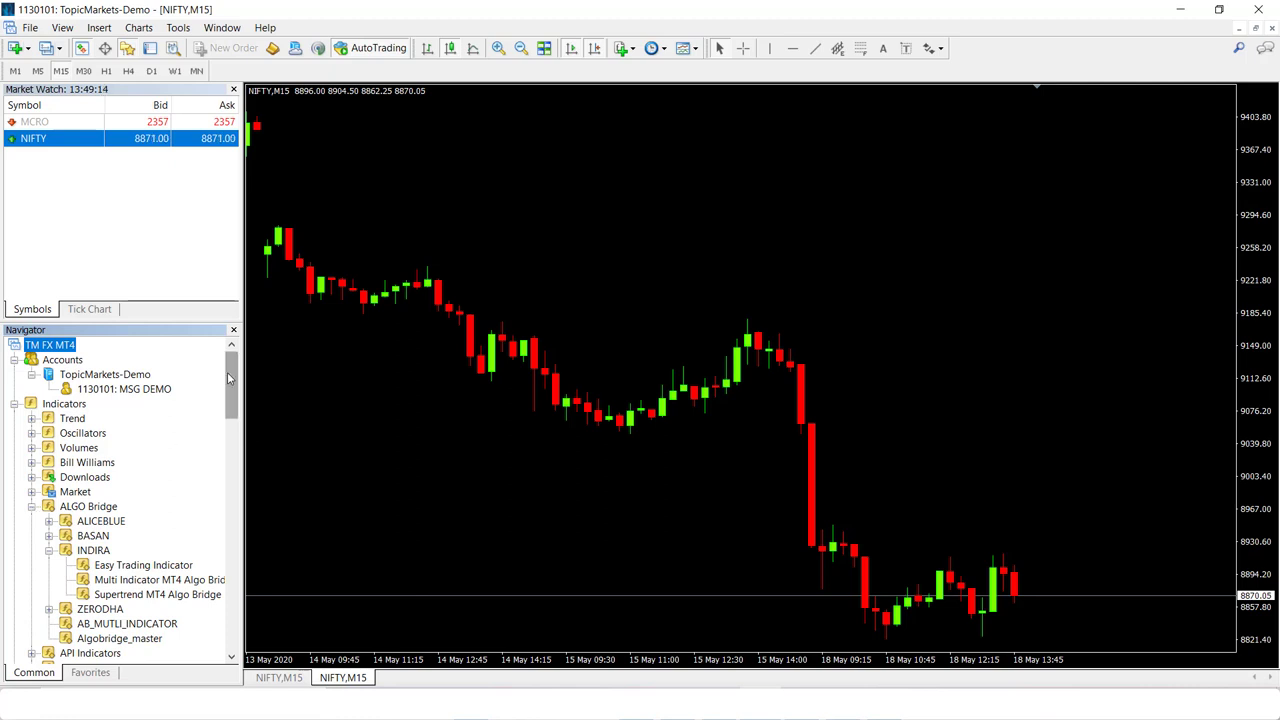
left_click_drag(228, 378, 217, 406)
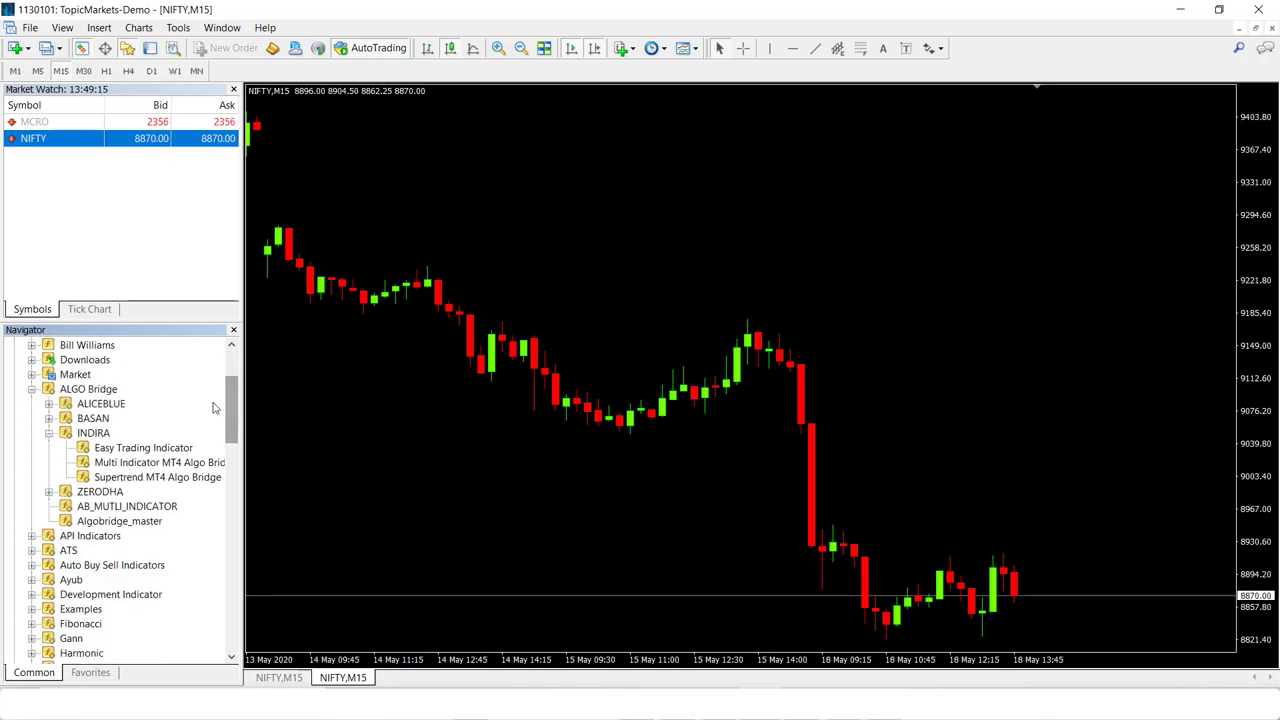
left_click(49, 404)
left_click(155, 420)
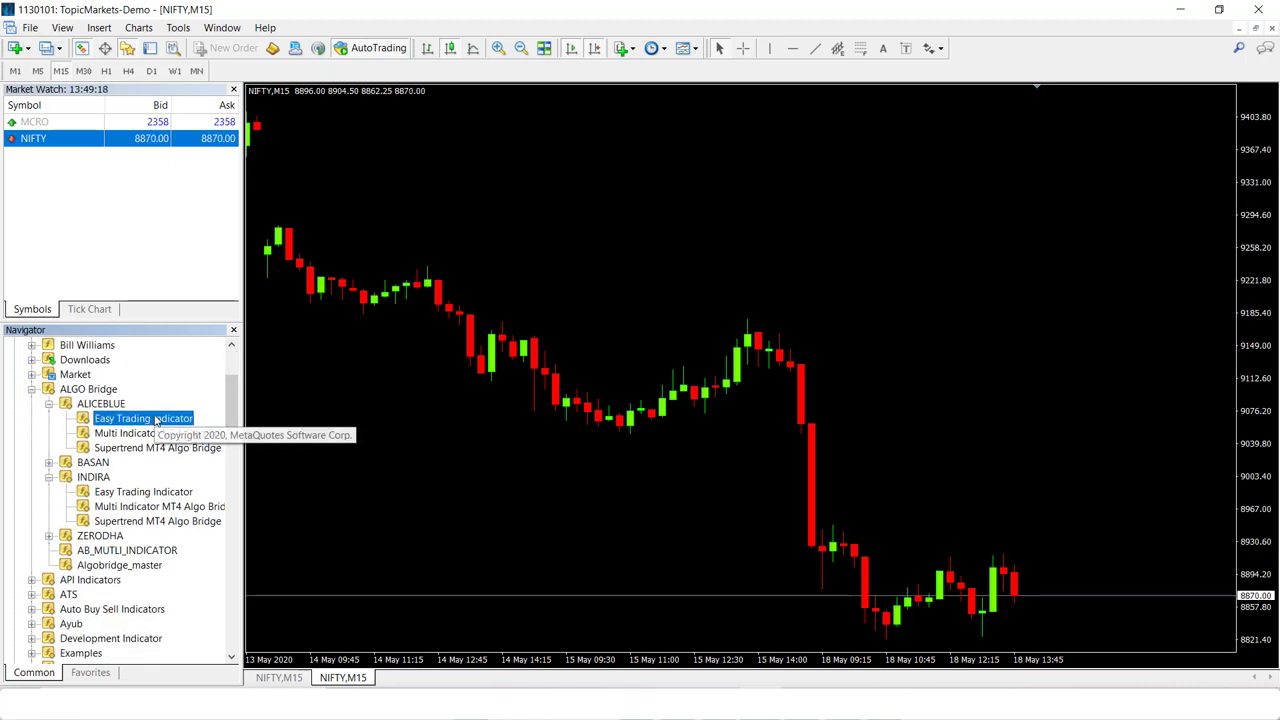
left_click(142, 434)
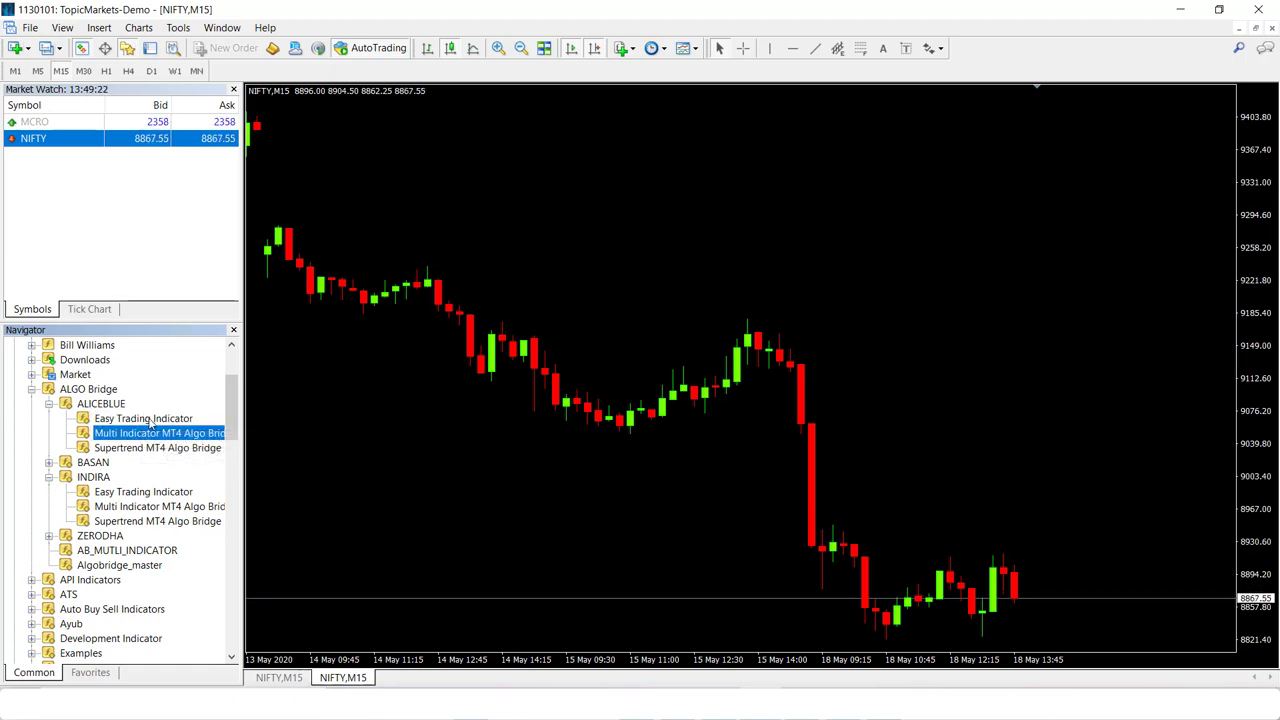
double_click(150, 420)
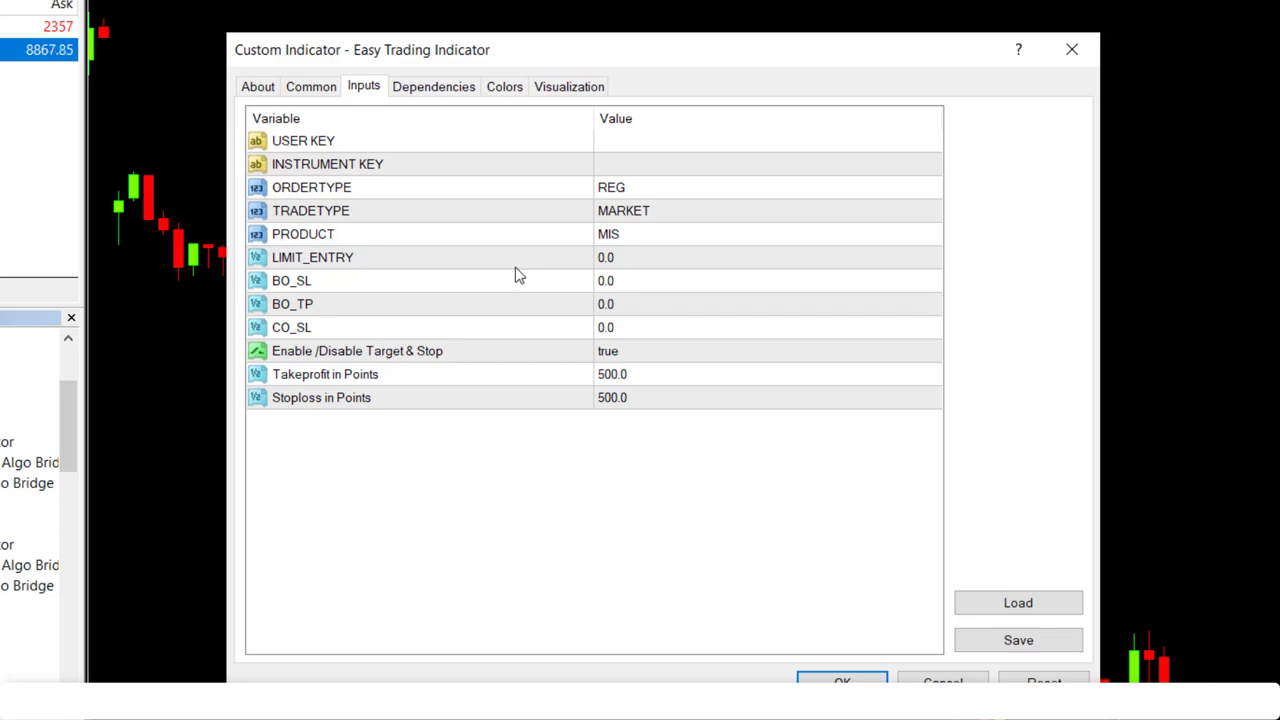
- Enter the AlgoBridge unique ID as the indicator's USER KEY
left_click(625, 144)
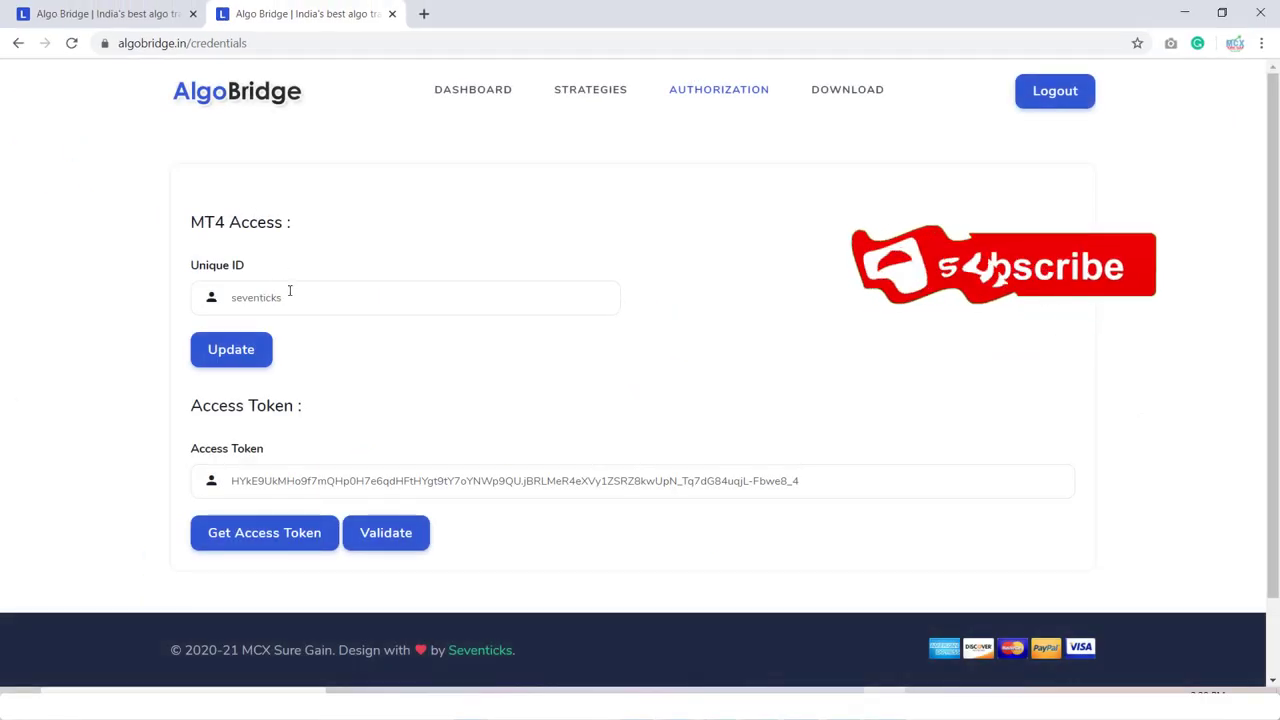
left_click_drag(371, 291, 185, 303)
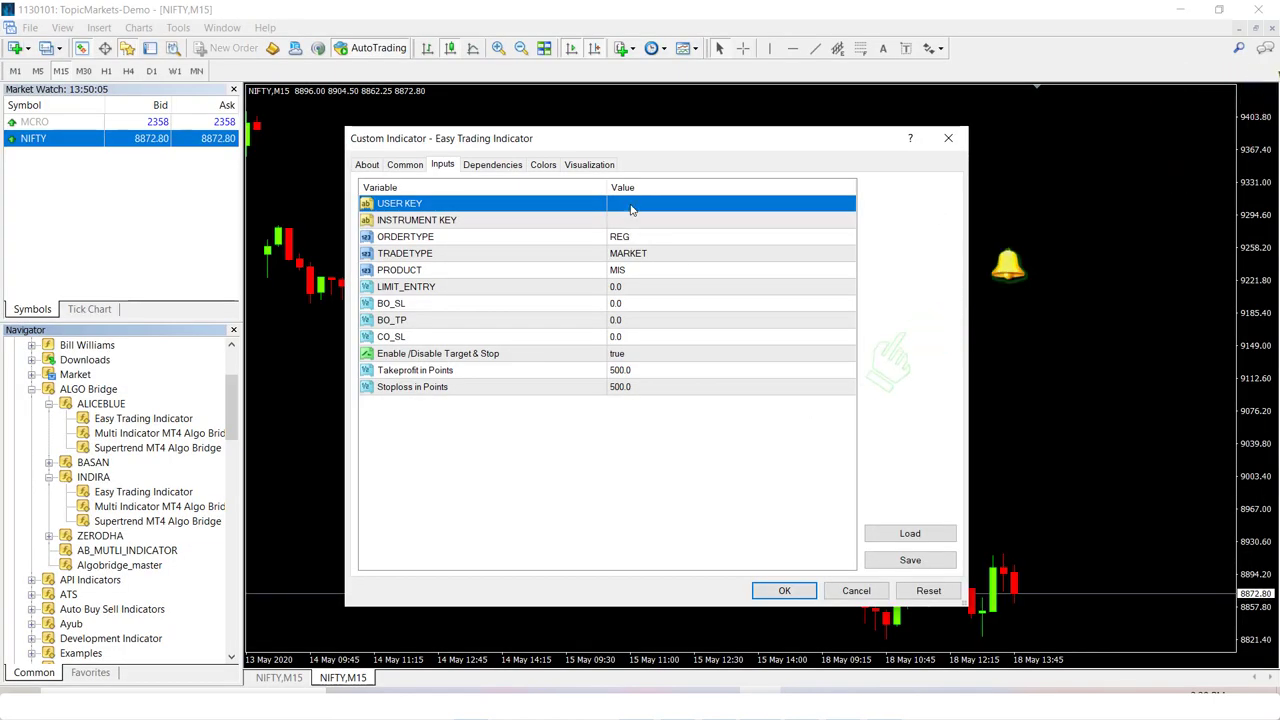
double_click(630, 203)
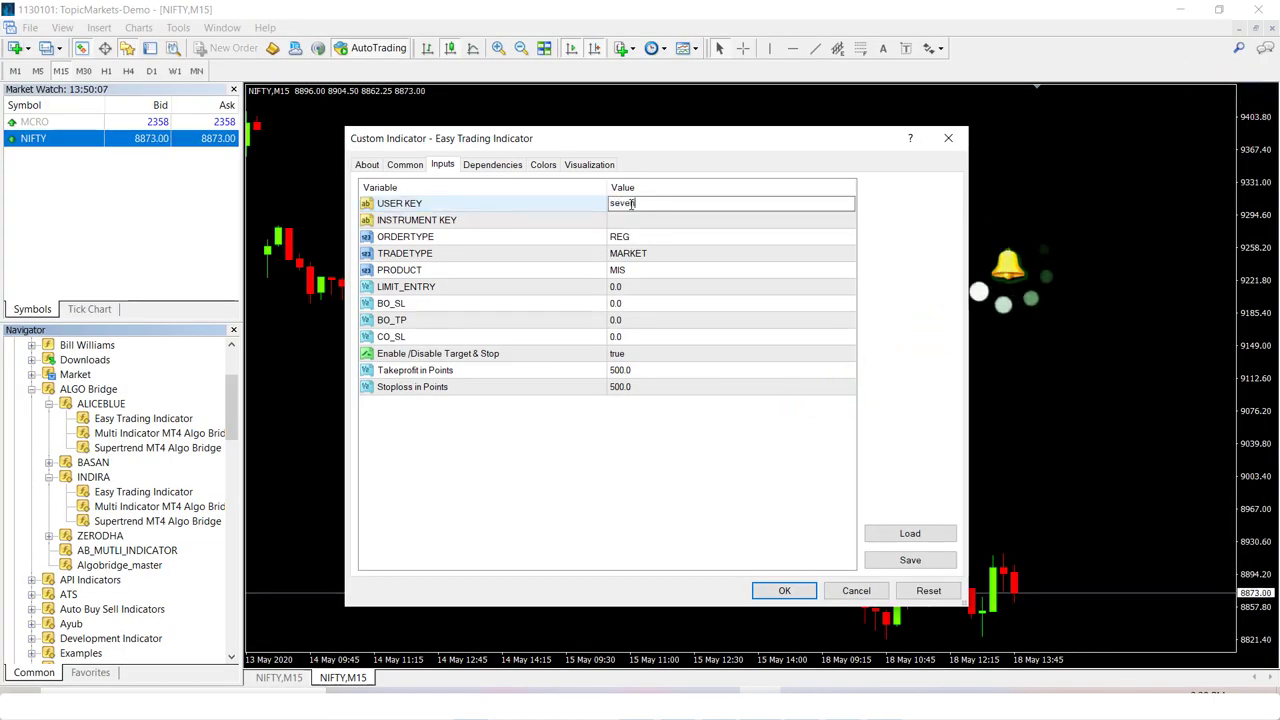
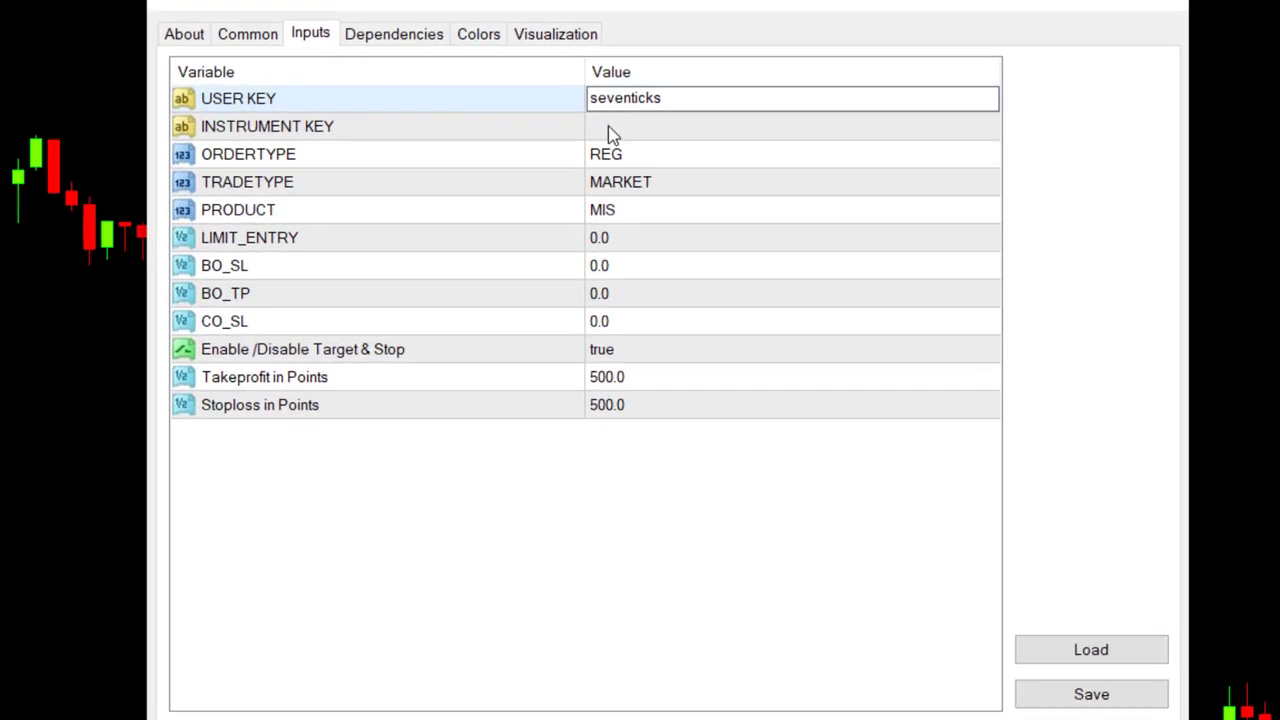
- Paste NIFTY MAY FUT's instrument key from the AlgoBridge dashboard into INSTRUMENT KEY and apply
left_click(623, 225)
left_click(612, 133)
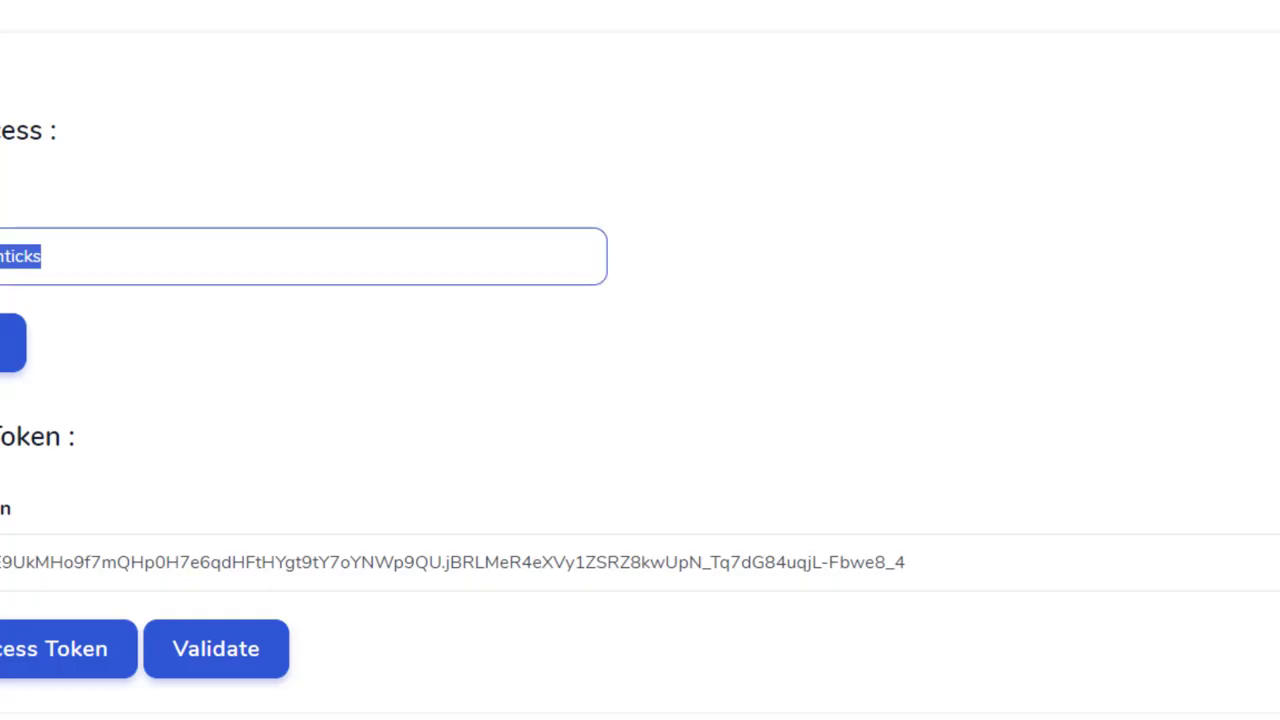
left_click(478, 92)
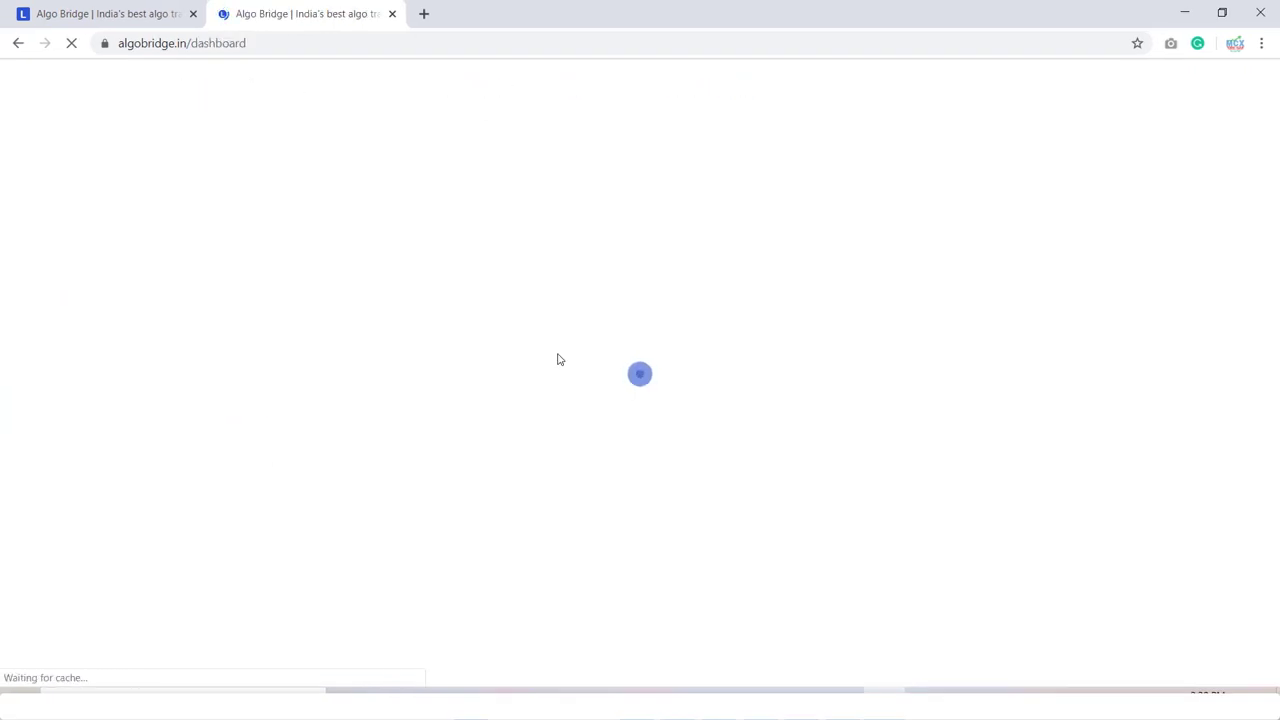
left_click(908, 252)
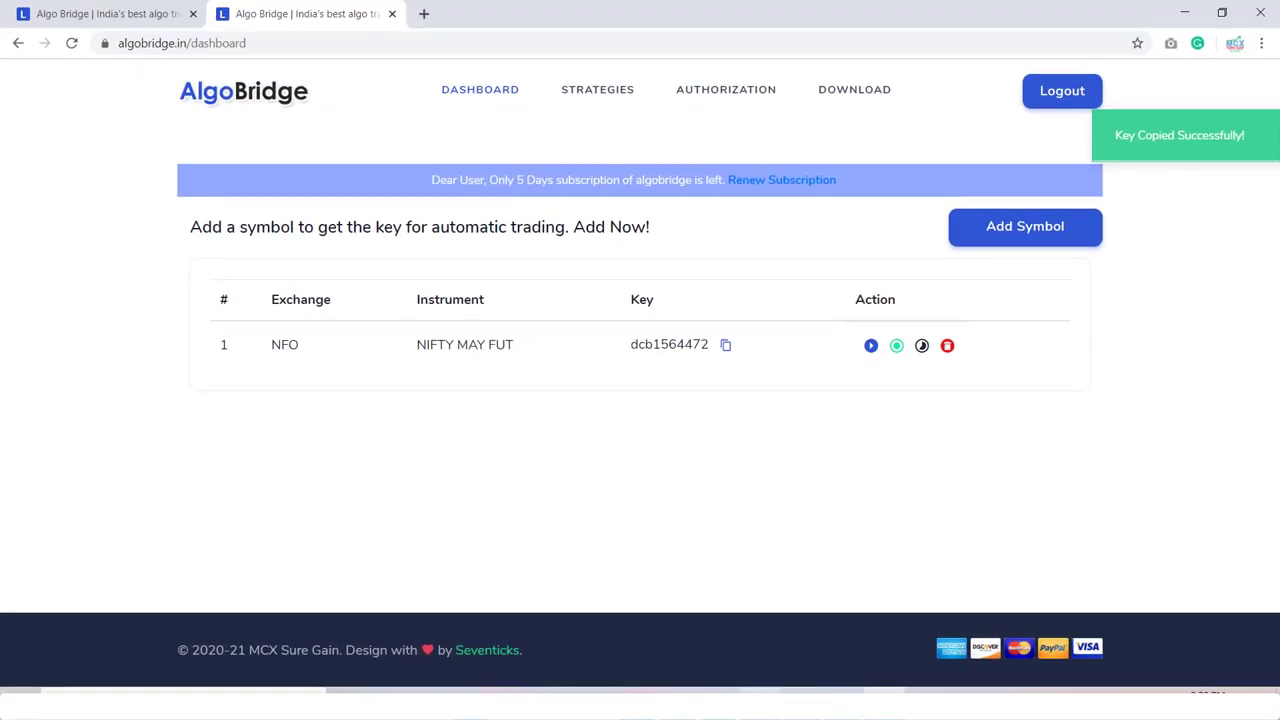
left_click(822, 688)
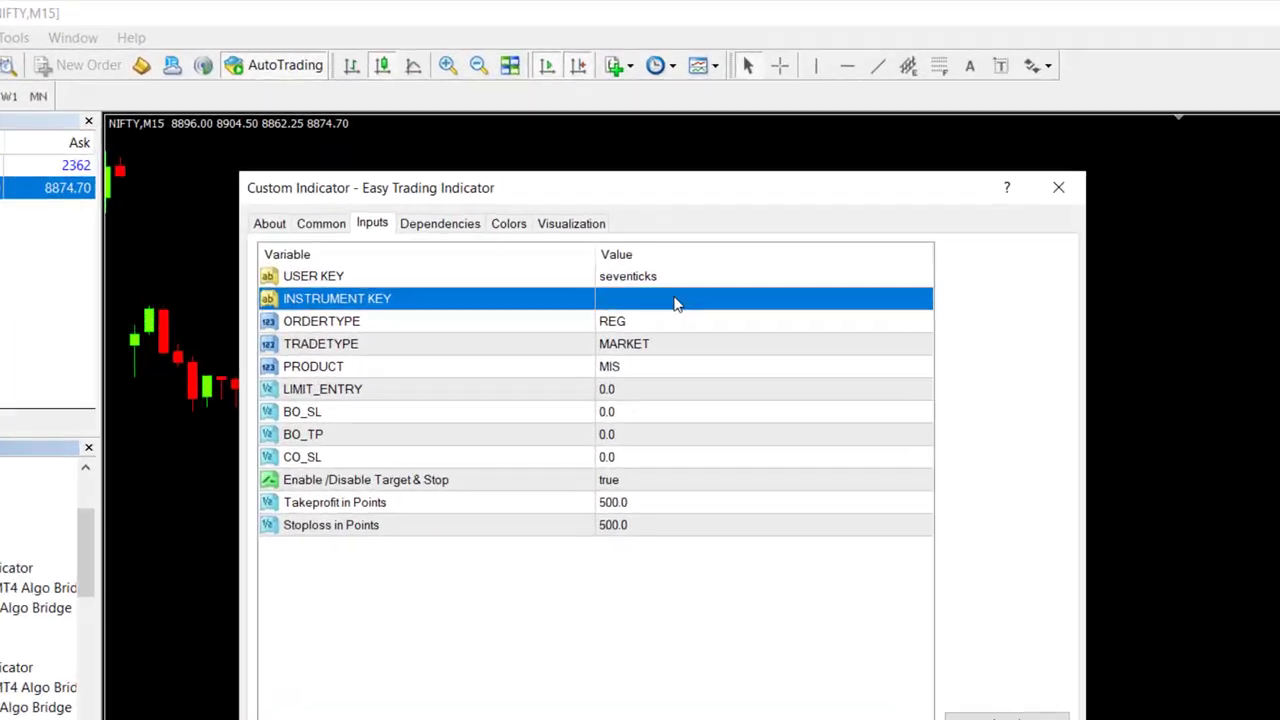
left_click(671, 222)
key("ctrl+v")
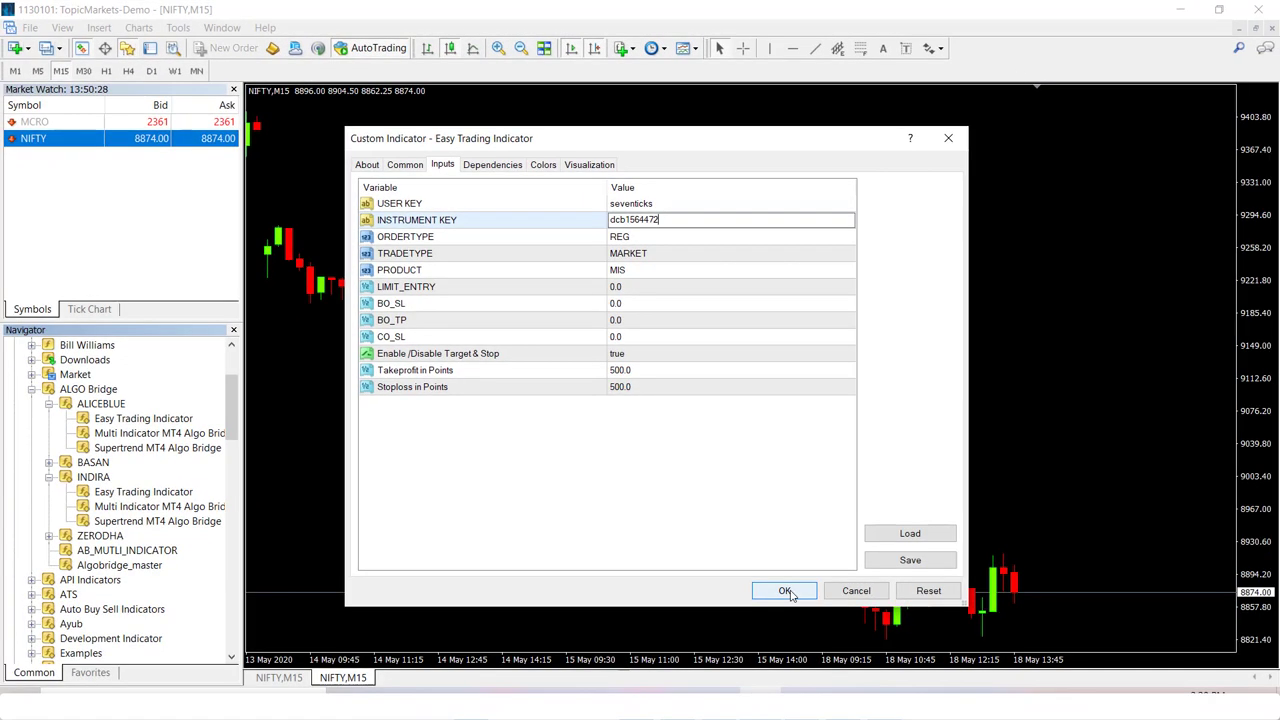
left_click(785, 591)
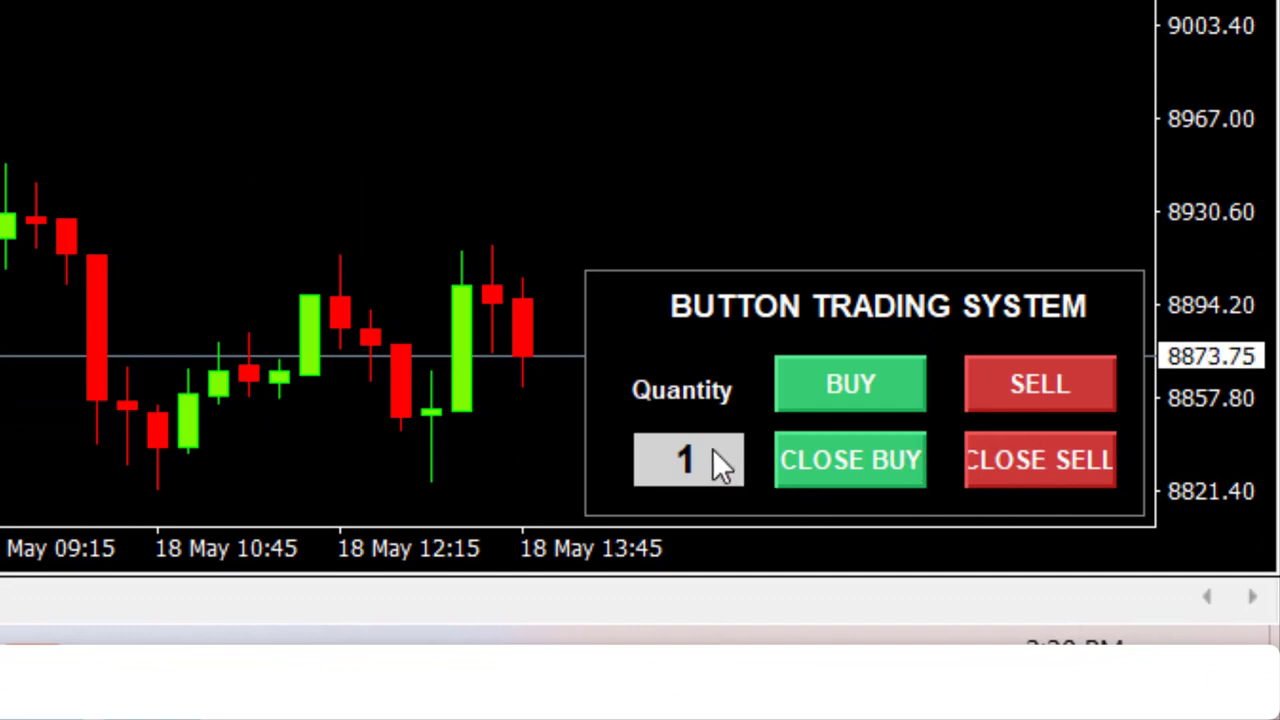
- Set the trading panel quantity to 75 and send a NIFTY buy order
left_click(661, 461)
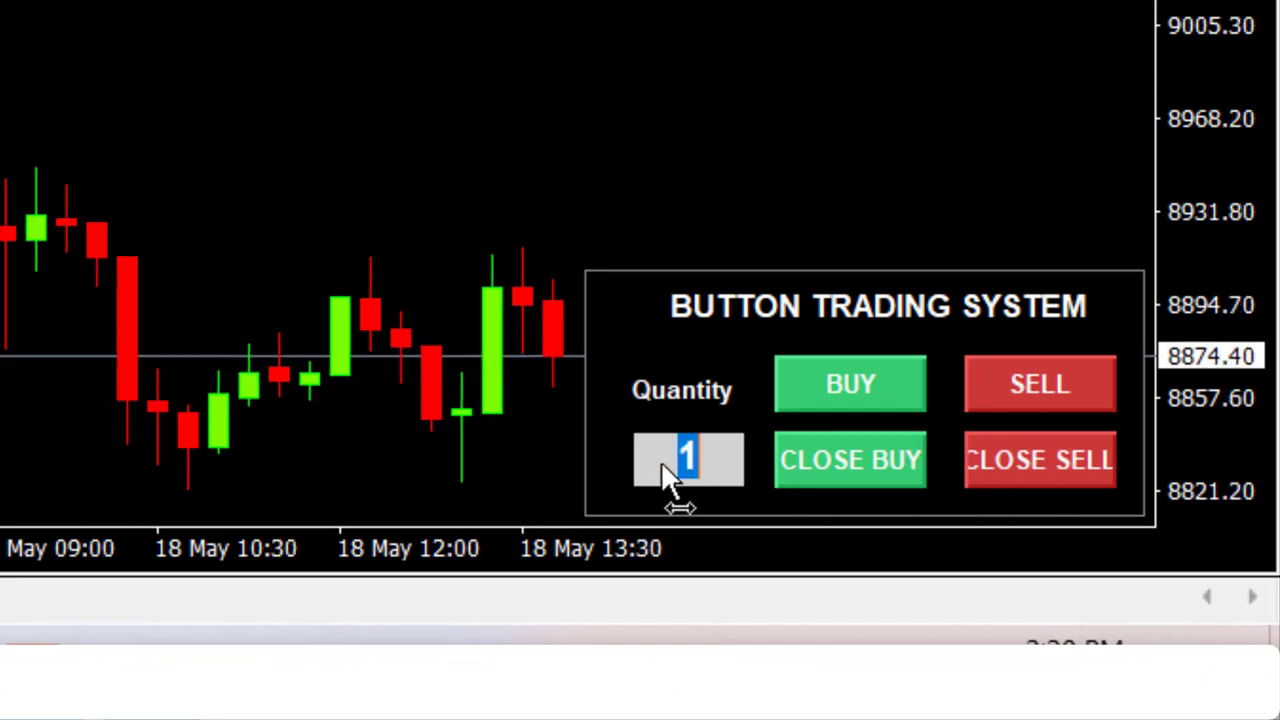
type("75")
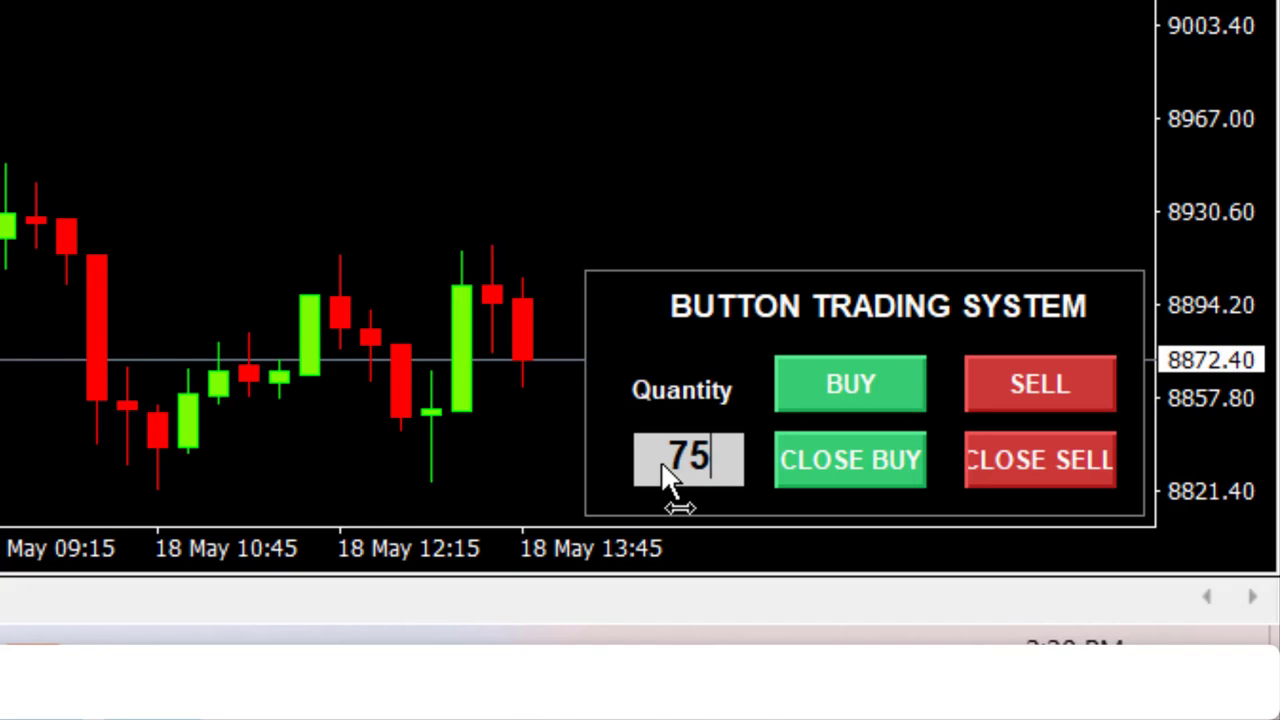
key("Return")
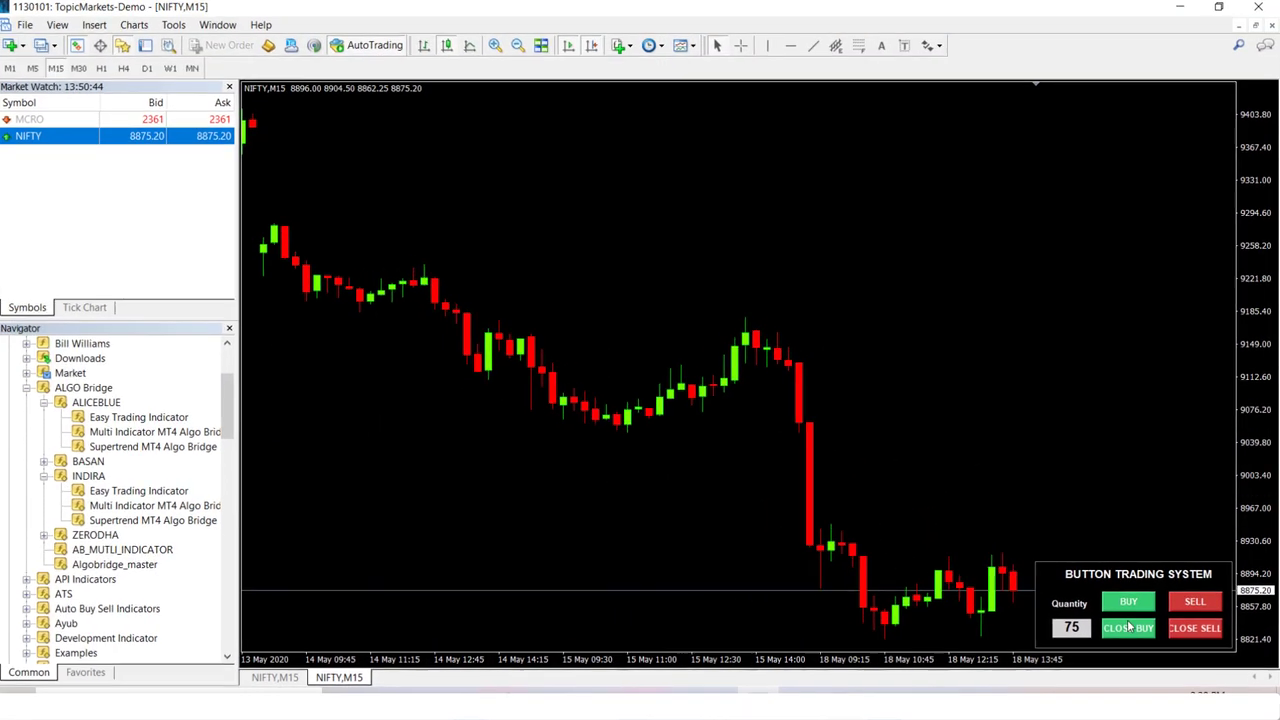
left_click(1127, 604)
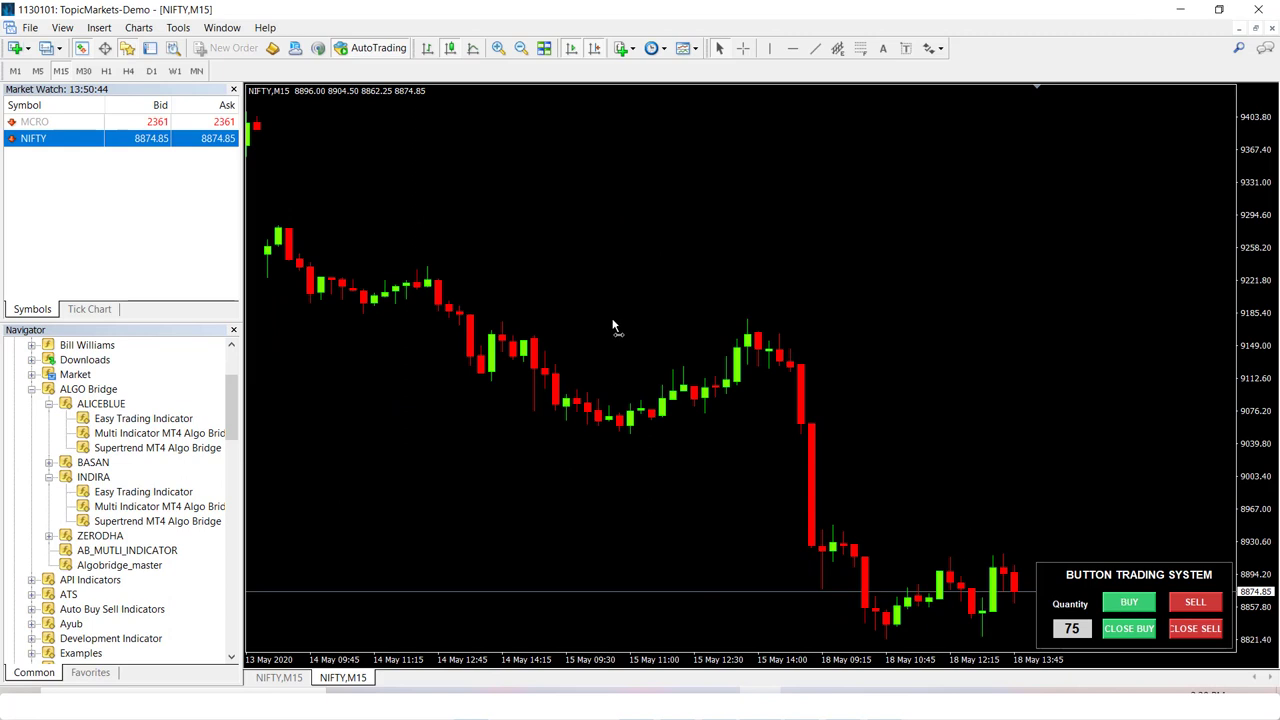
- Check the Terminal's Experts log, which reports the instrument doesn't exist
left_click(152, 49)
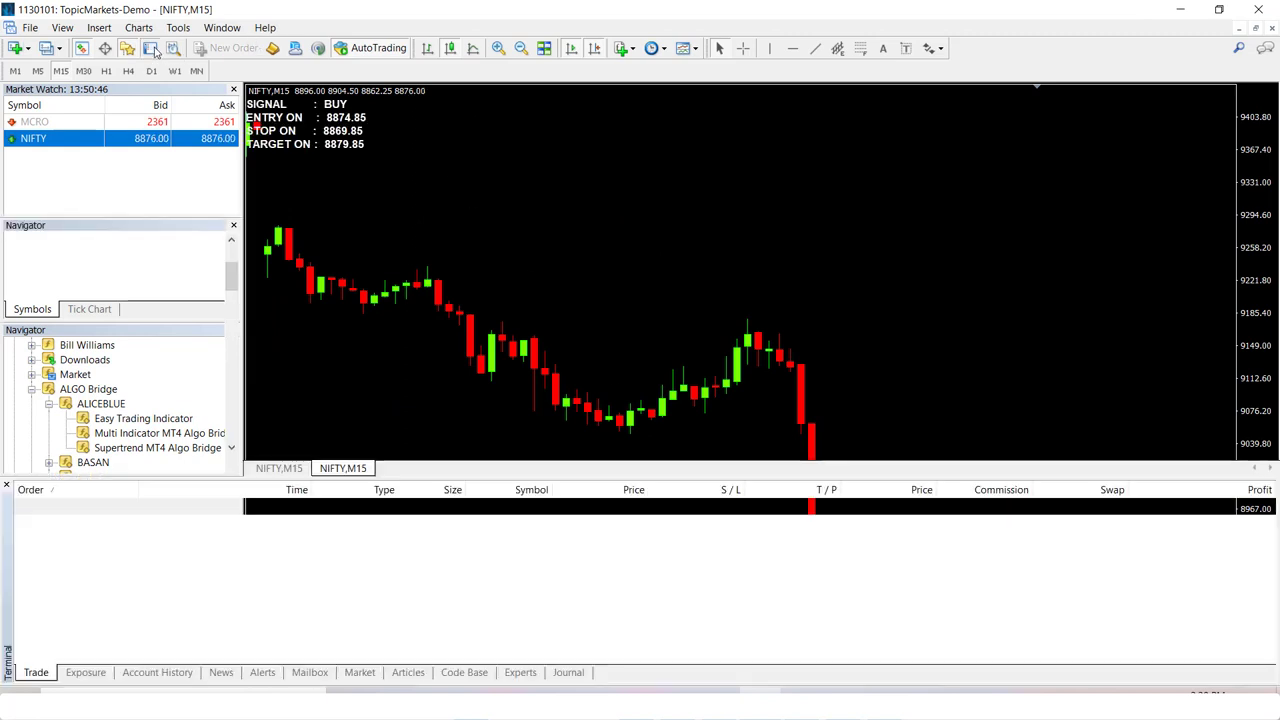
left_click(520, 672)
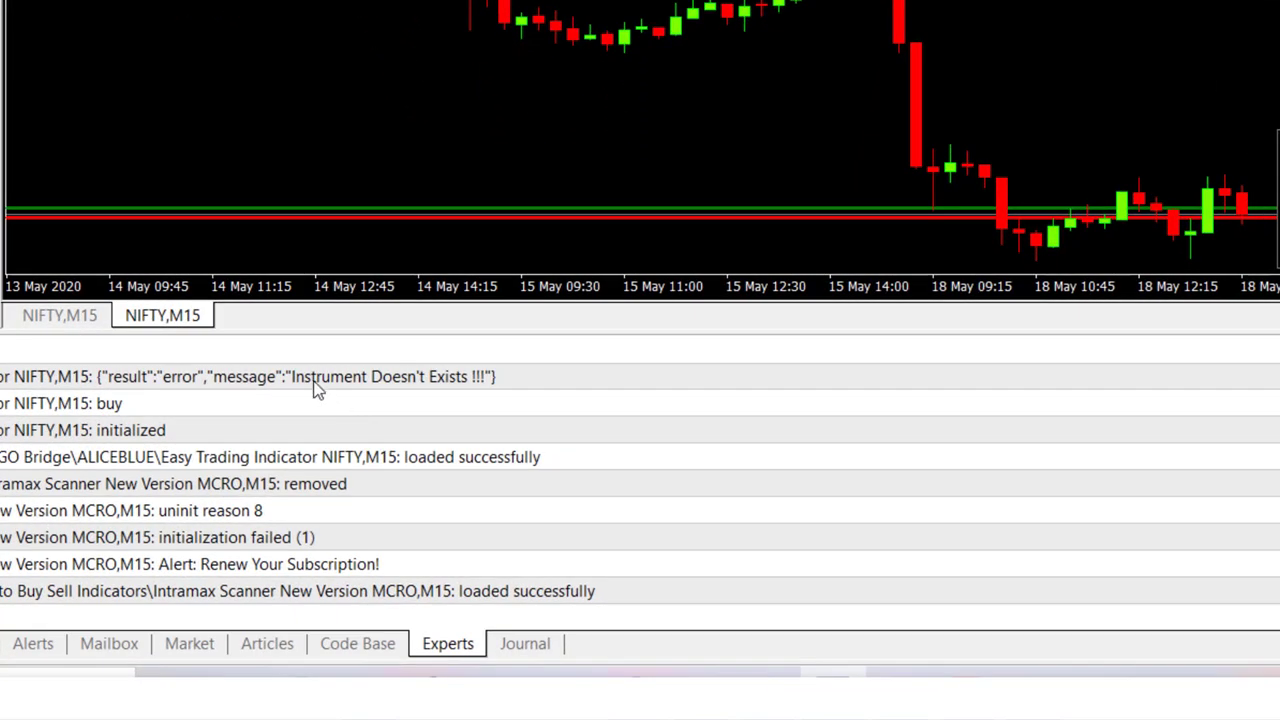
left_click(306, 379)
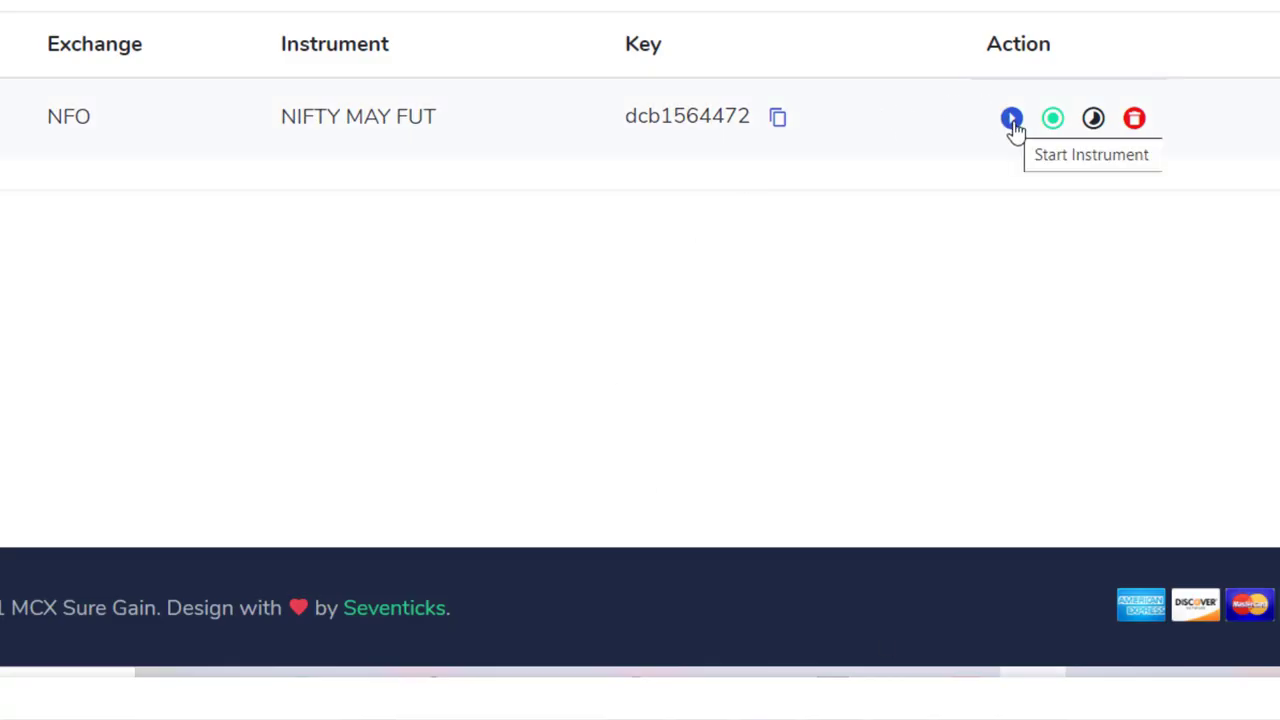
- Start the NIFTY MAY FUT instrument on the AlgoBridge dashboard and minimize the browser
left_click(1012, 120)
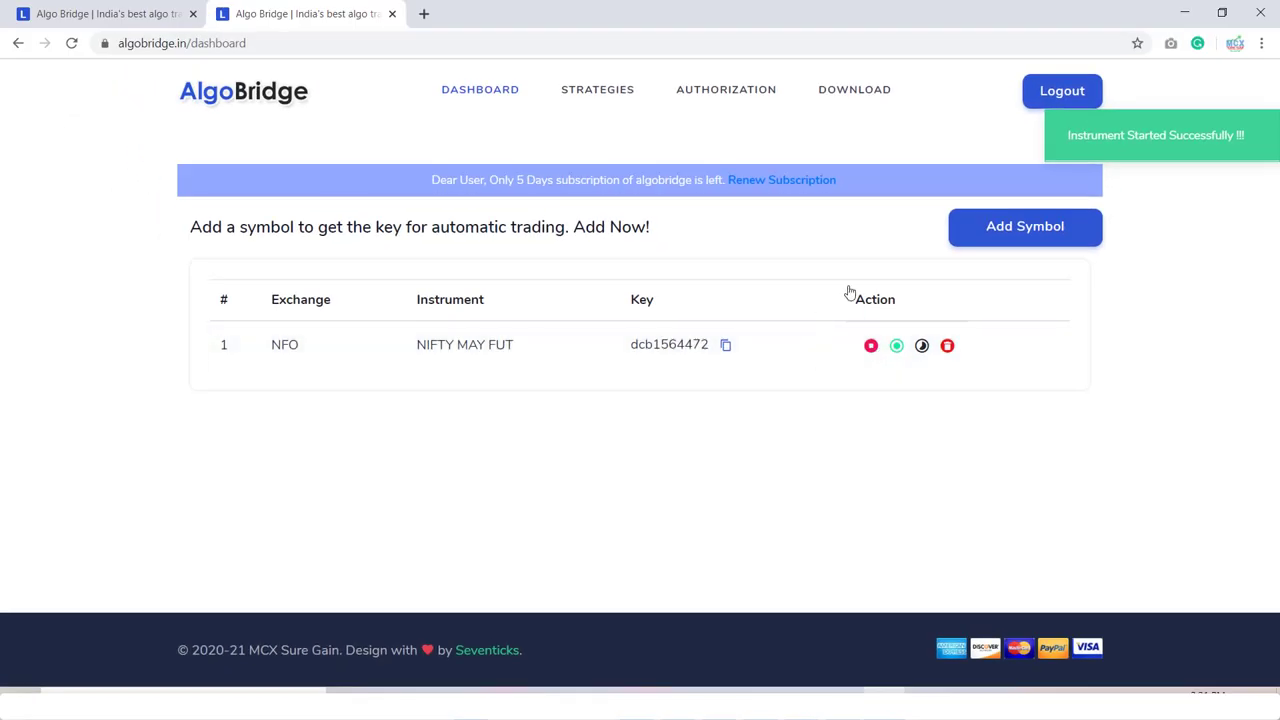
left_click(1184, 12)
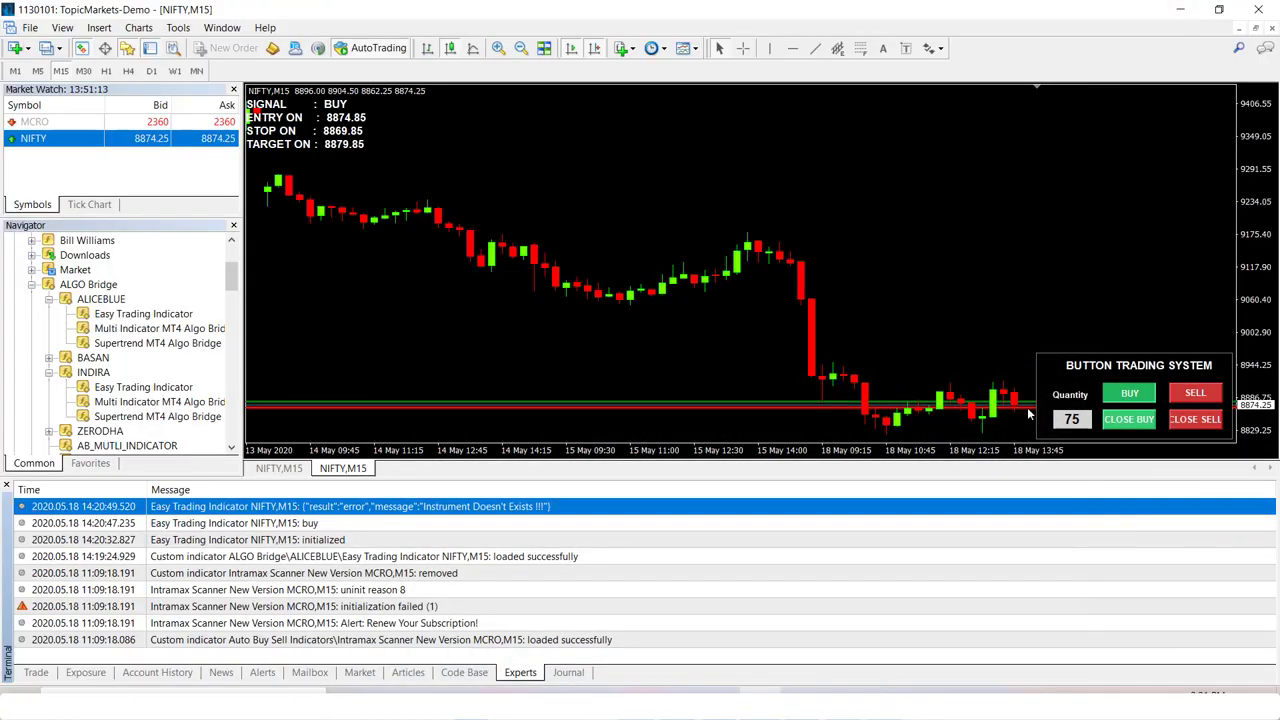
- Send another NIFTY buy order and confirm the 'Order placed successfully' entries in the Experts log
left_click(1129, 395)
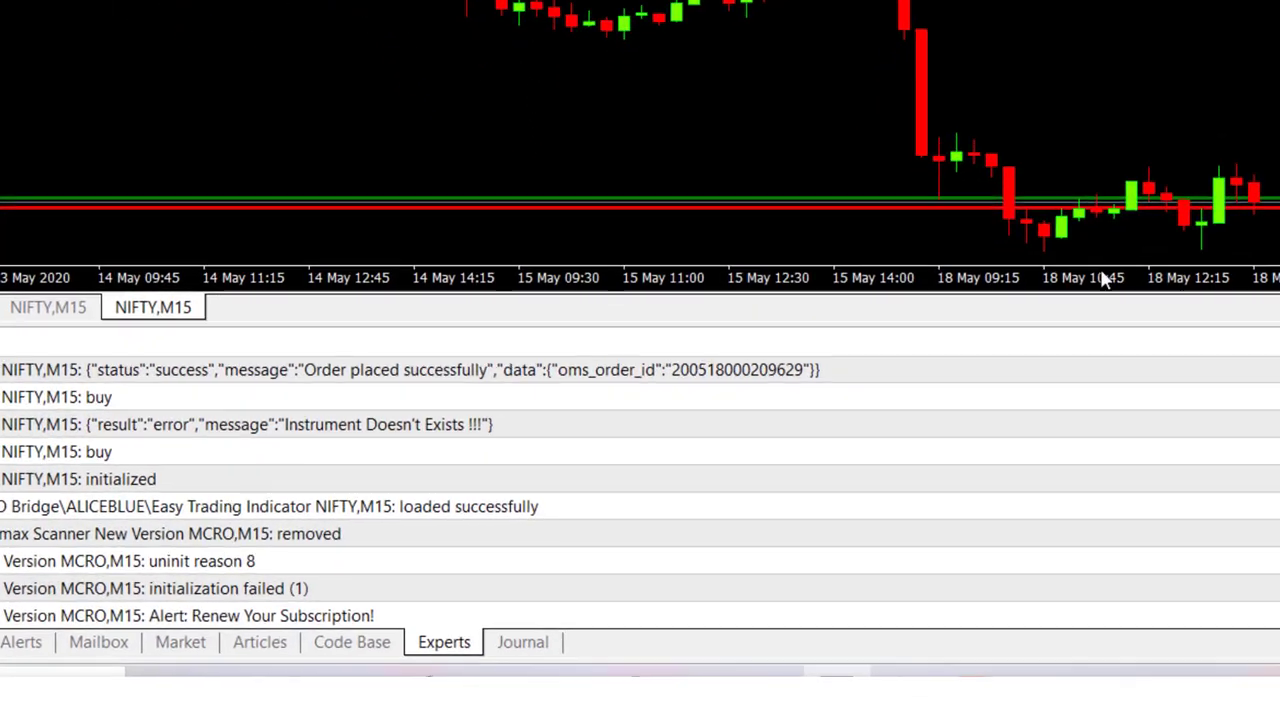
left_click(658, 375)
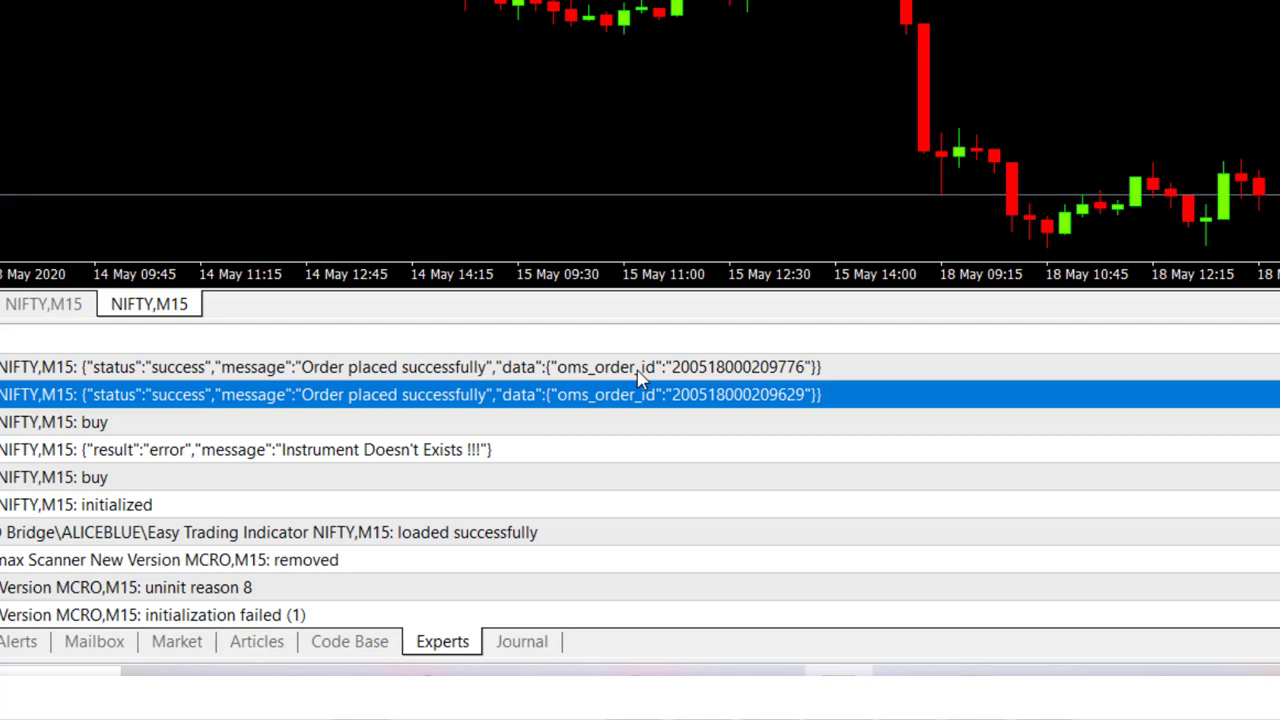
left_click(455, 376)
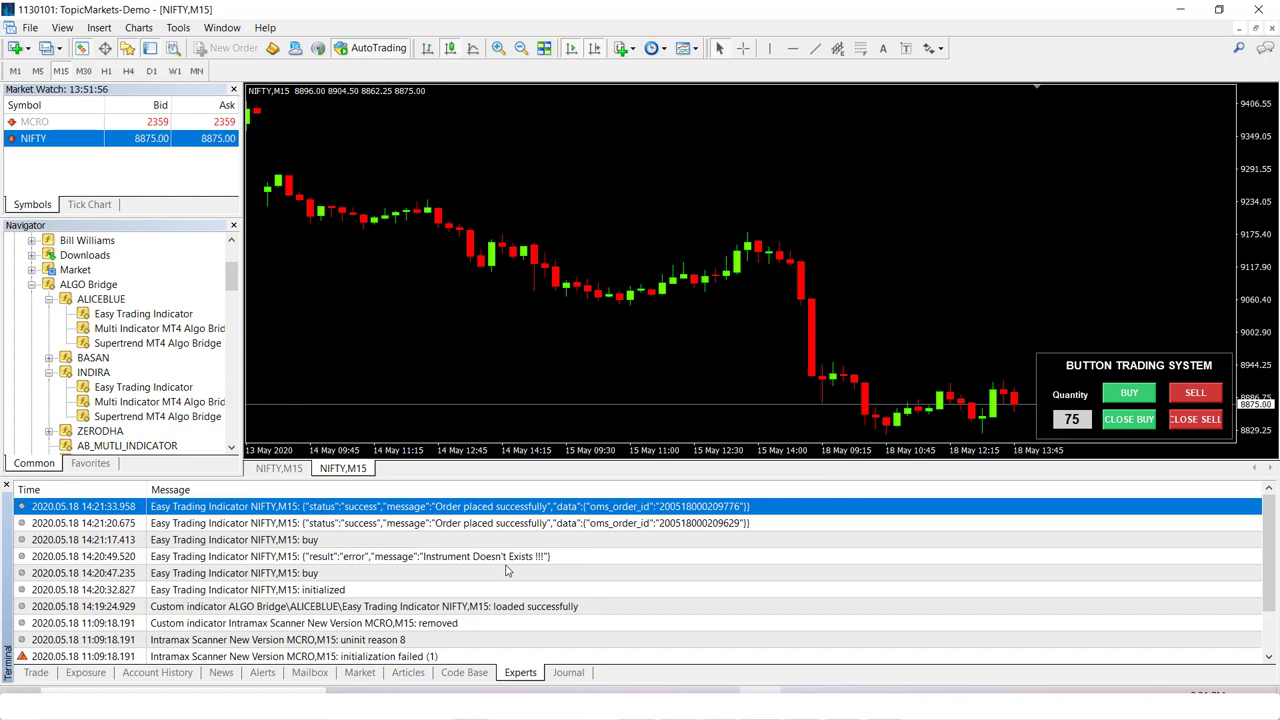
- Delete the Easy Trading Indicator from the NIFTY chart via the Indicators List
right_click(516, 178)
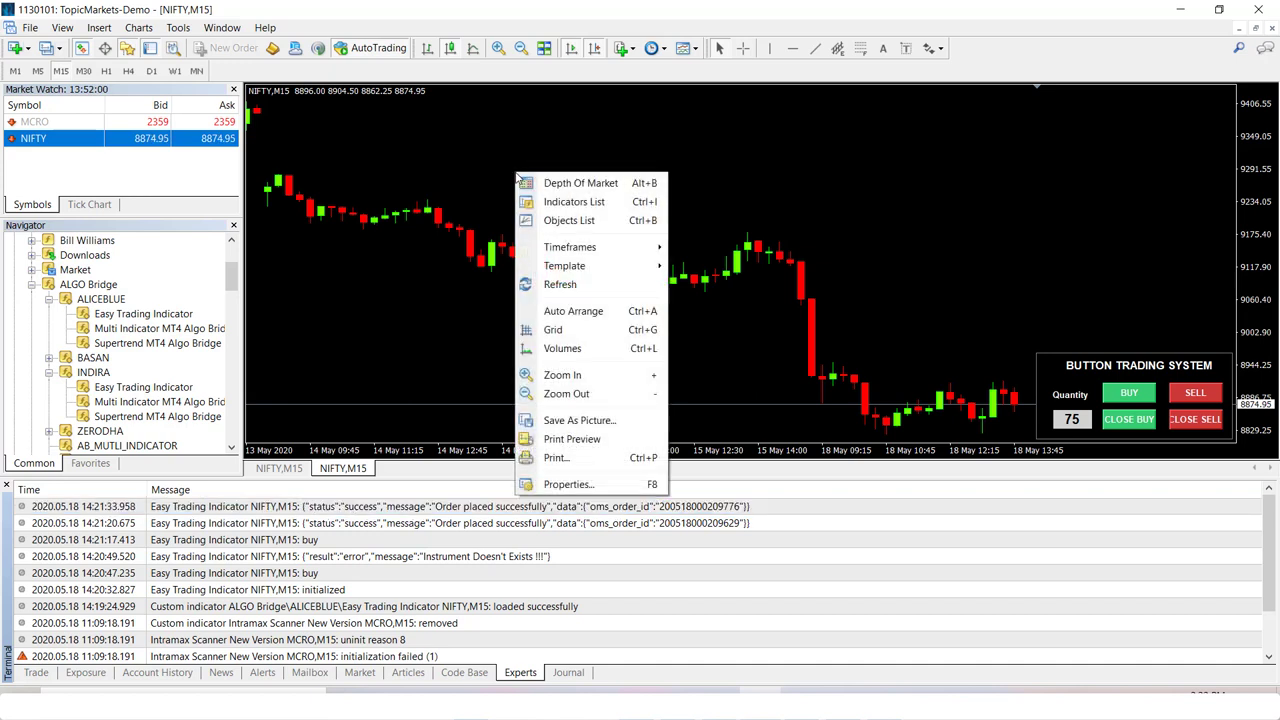
left_click(578, 202)
left_click(505, 205)
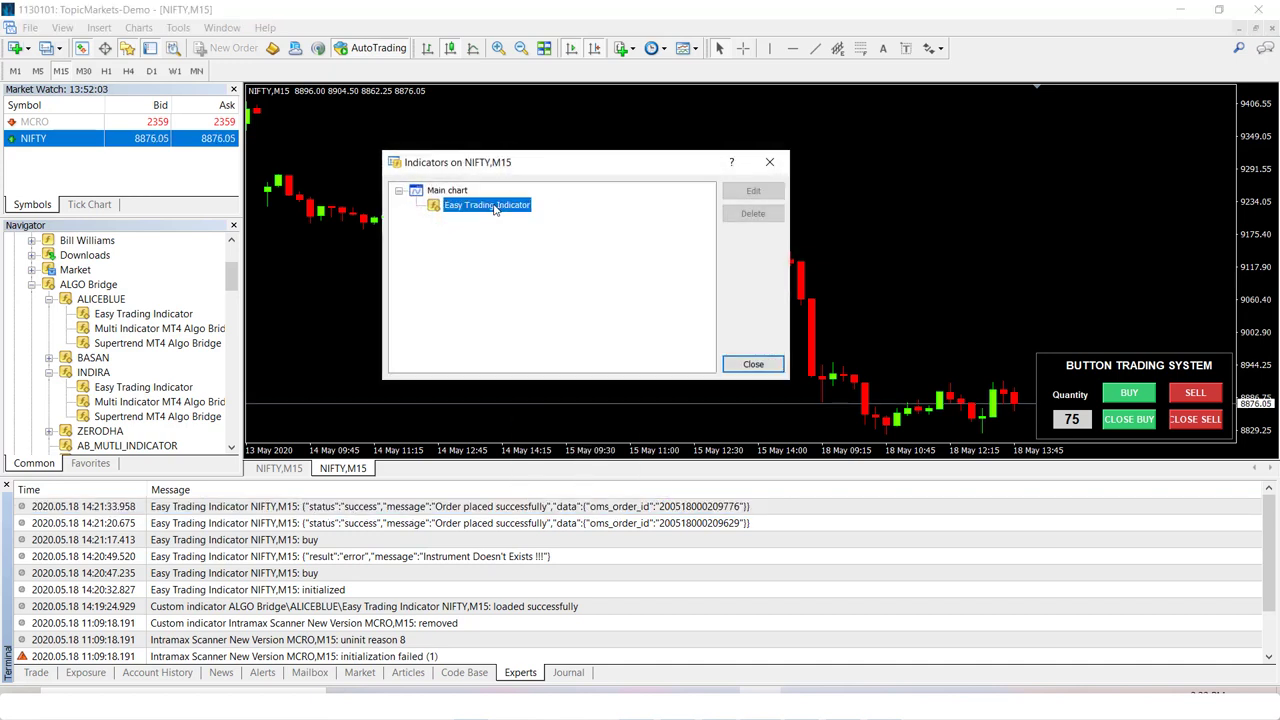
left_click(750, 215)
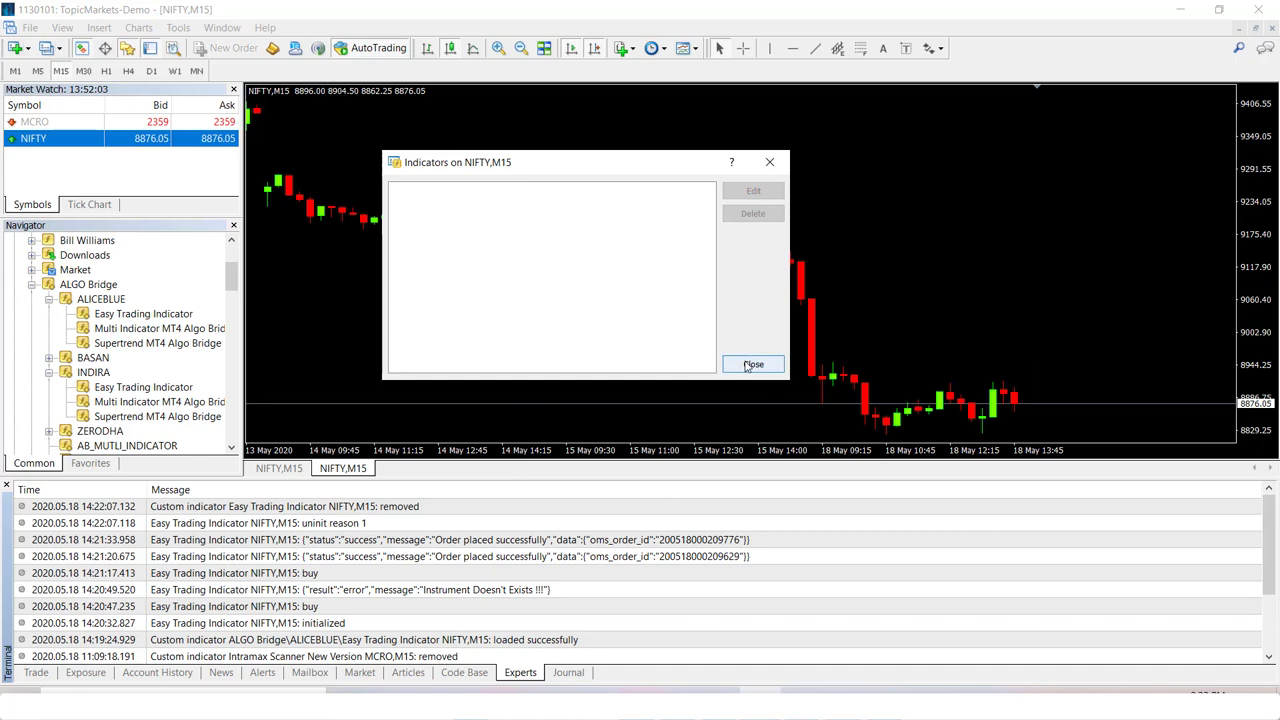
left_click(748, 364)
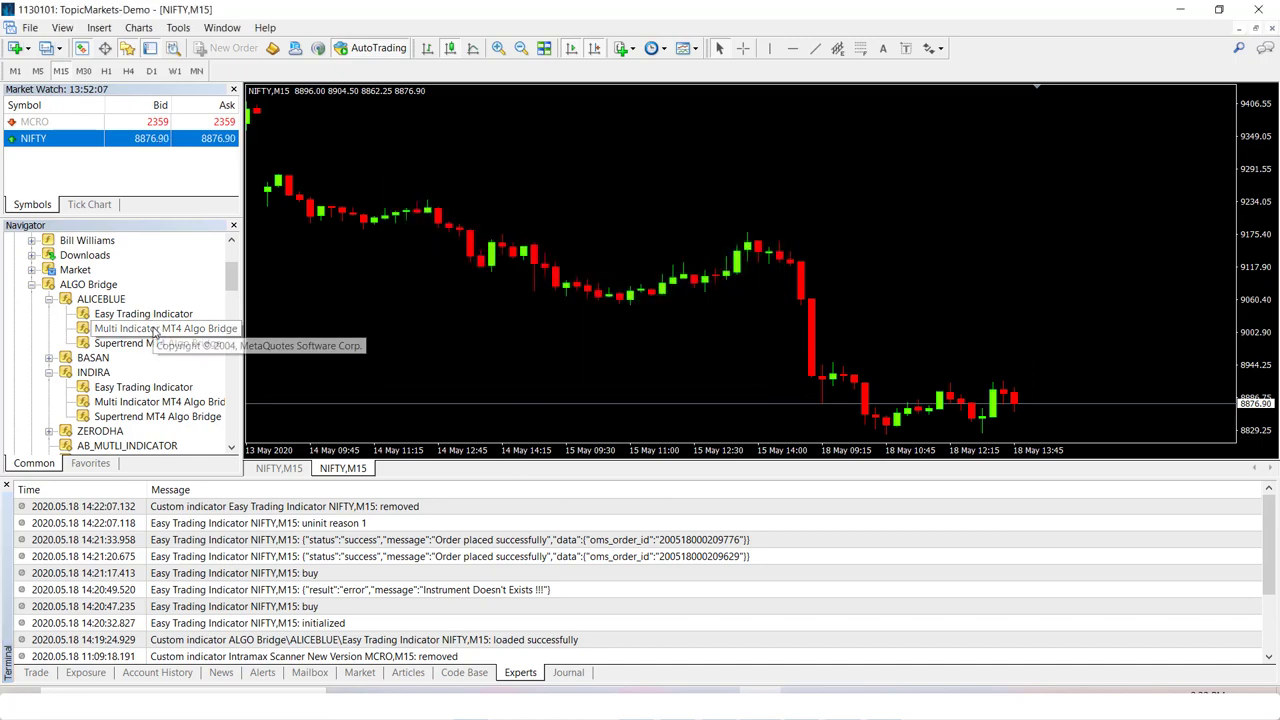
- Drag Multi Indicator MT4 Algo Bridge onto the chart and enlarge its settings window
left_click_drag(160, 328, 567, 207)
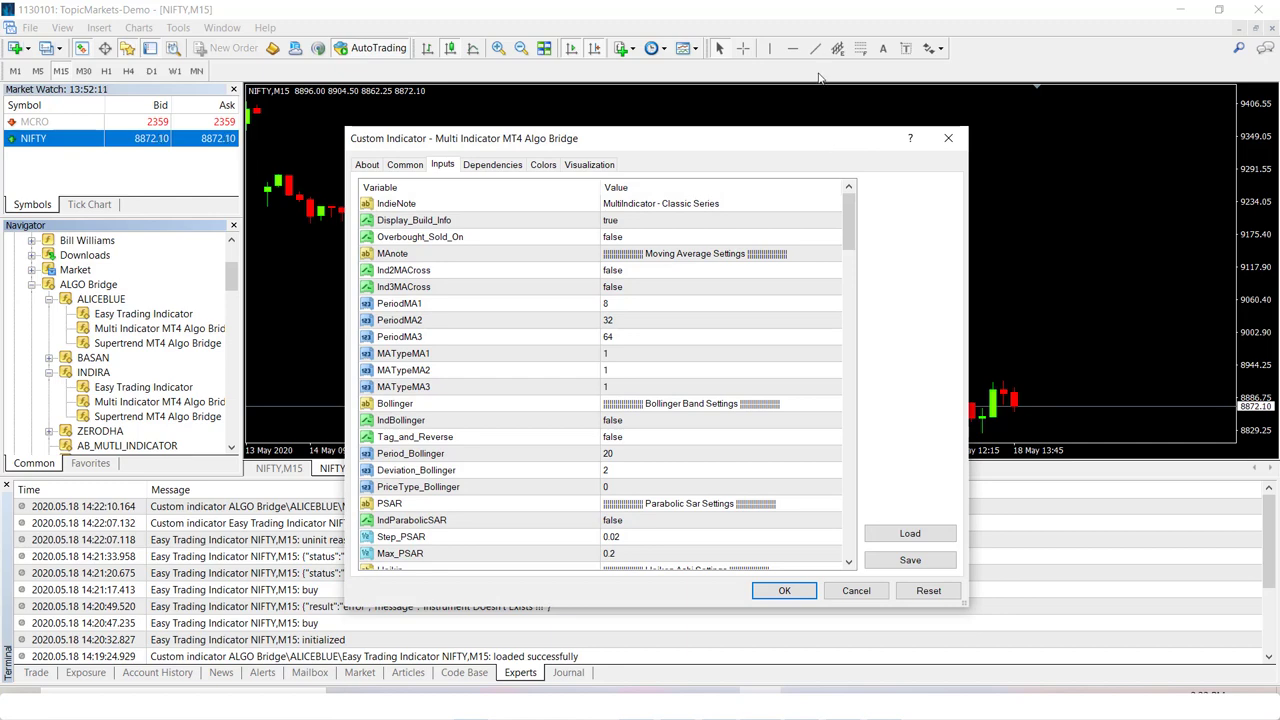
left_click_drag(727, 138, 745, 18)
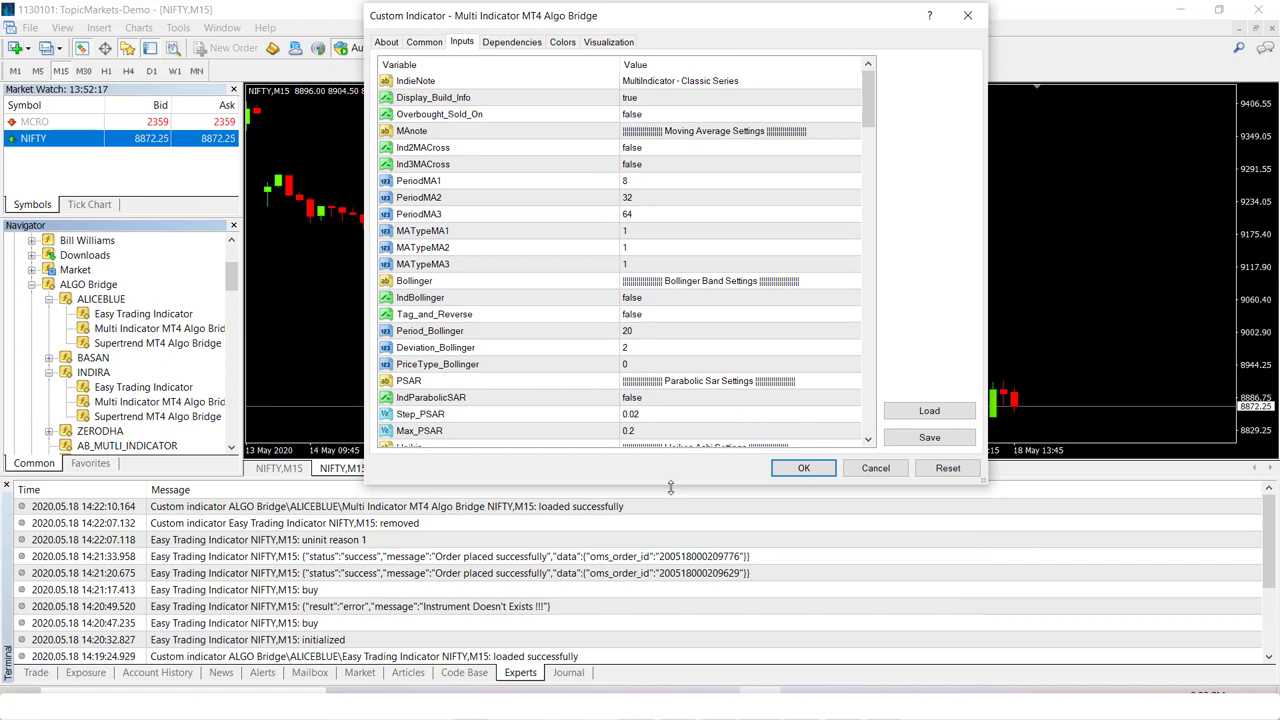
left_click_drag(670, 487, 667, 678)
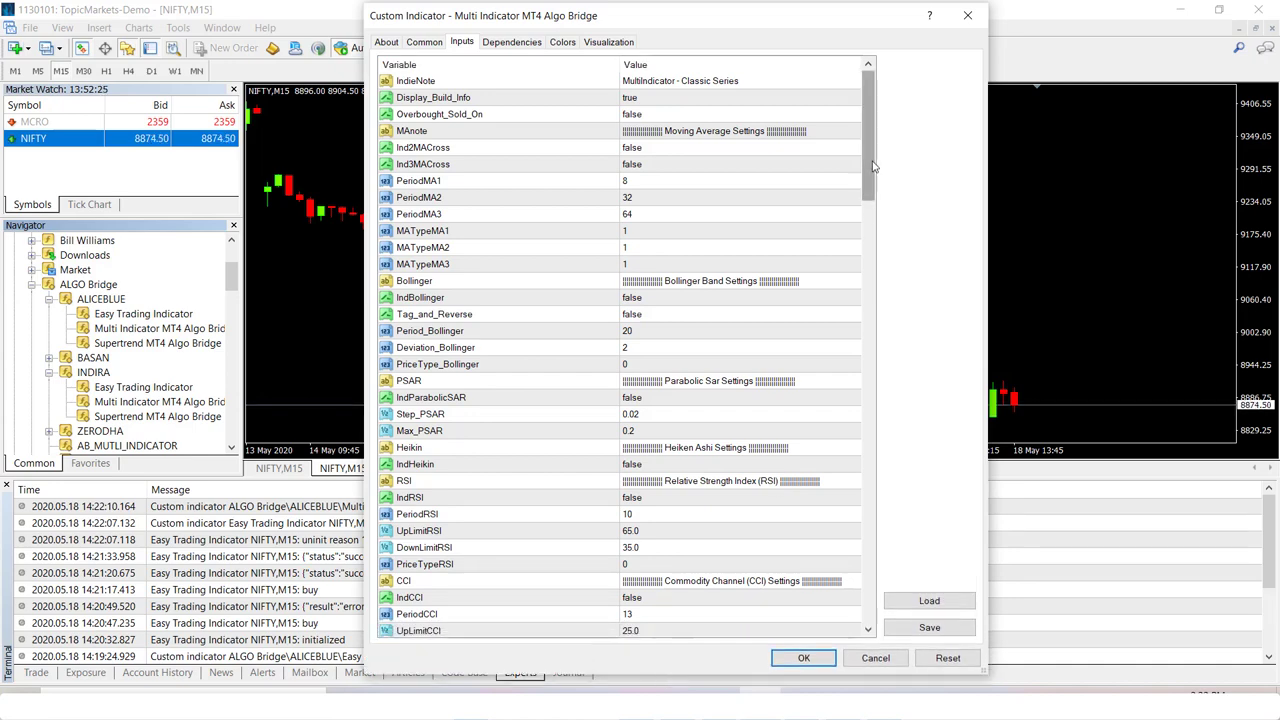
left_click_drag(872, 166, 872, 172)
- Go through the Moving Average, Bollinger Band, Parabolic SAR, Heiken Ashi and RSI input sections
left_click(720, 116)
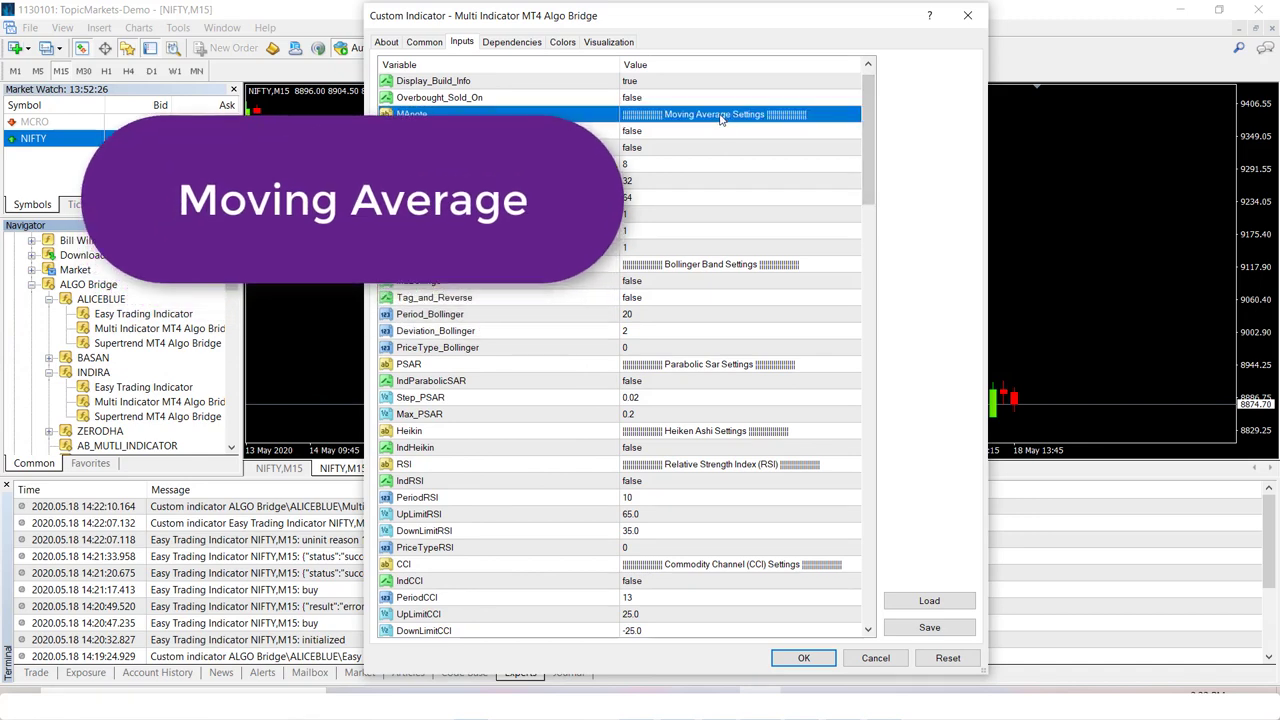
left_click(741, 268)
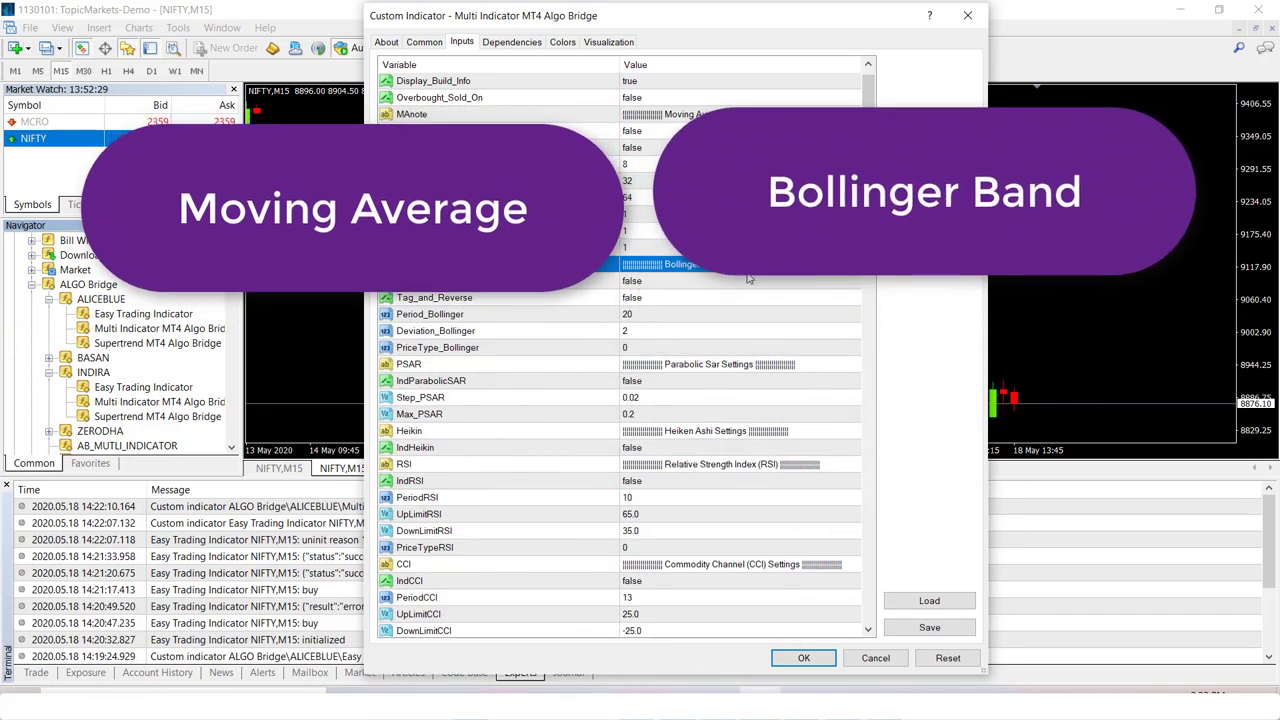
left_click(714, 366)
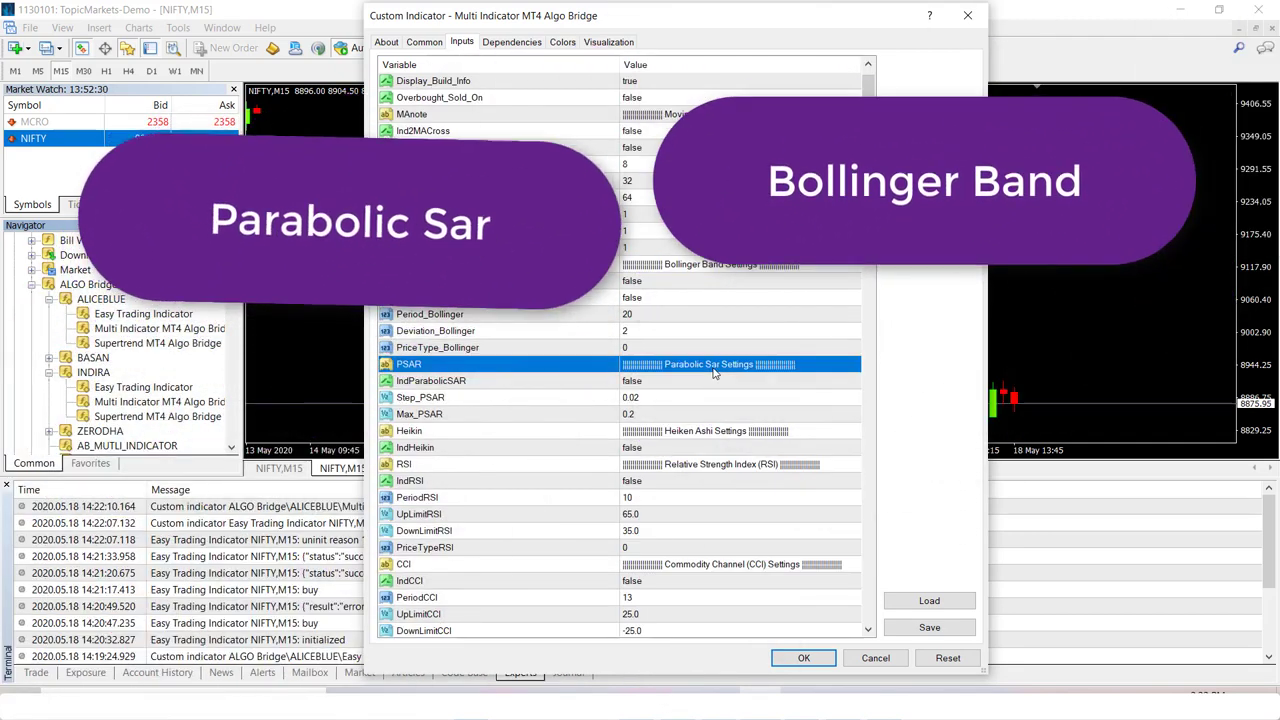
left_click(722, 434)
left_click(740, 465)
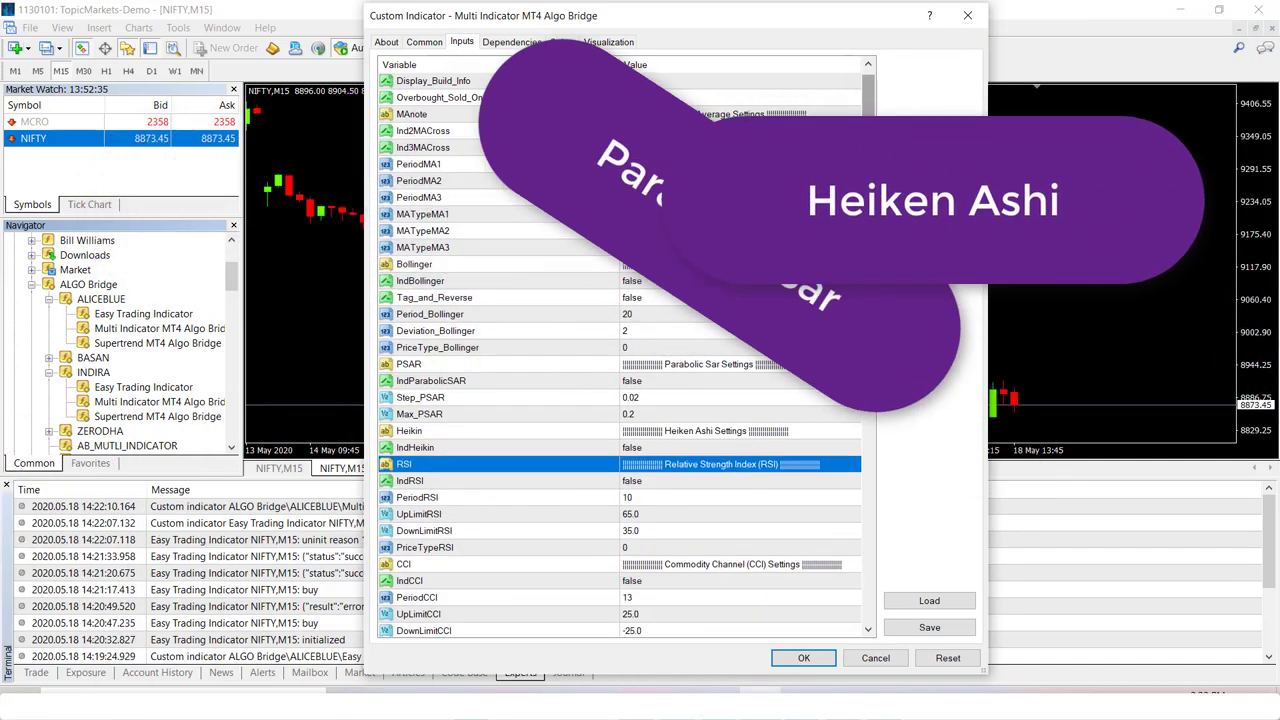
scroll(620, 350, "down", 5)
scroll(764, 207, "down", 2)
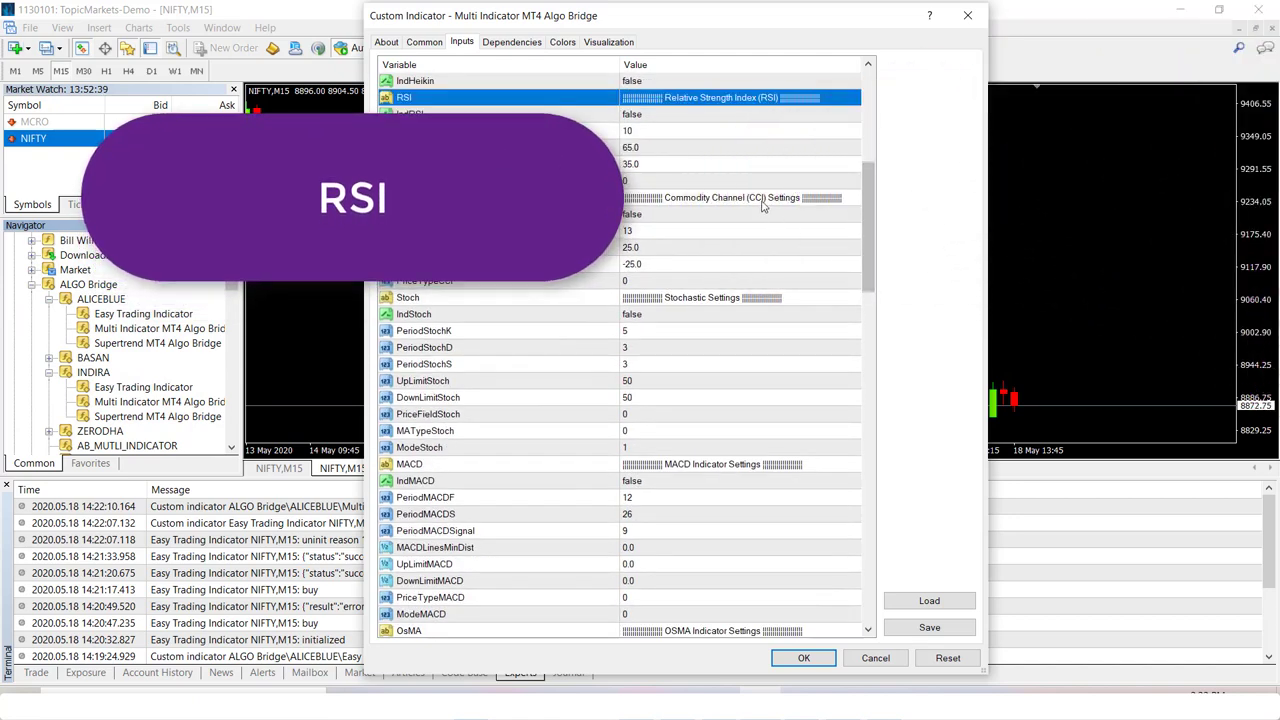
- Review the CCI and MACD sections and scroll down to the auto trading order settings
left_click(762, 199)
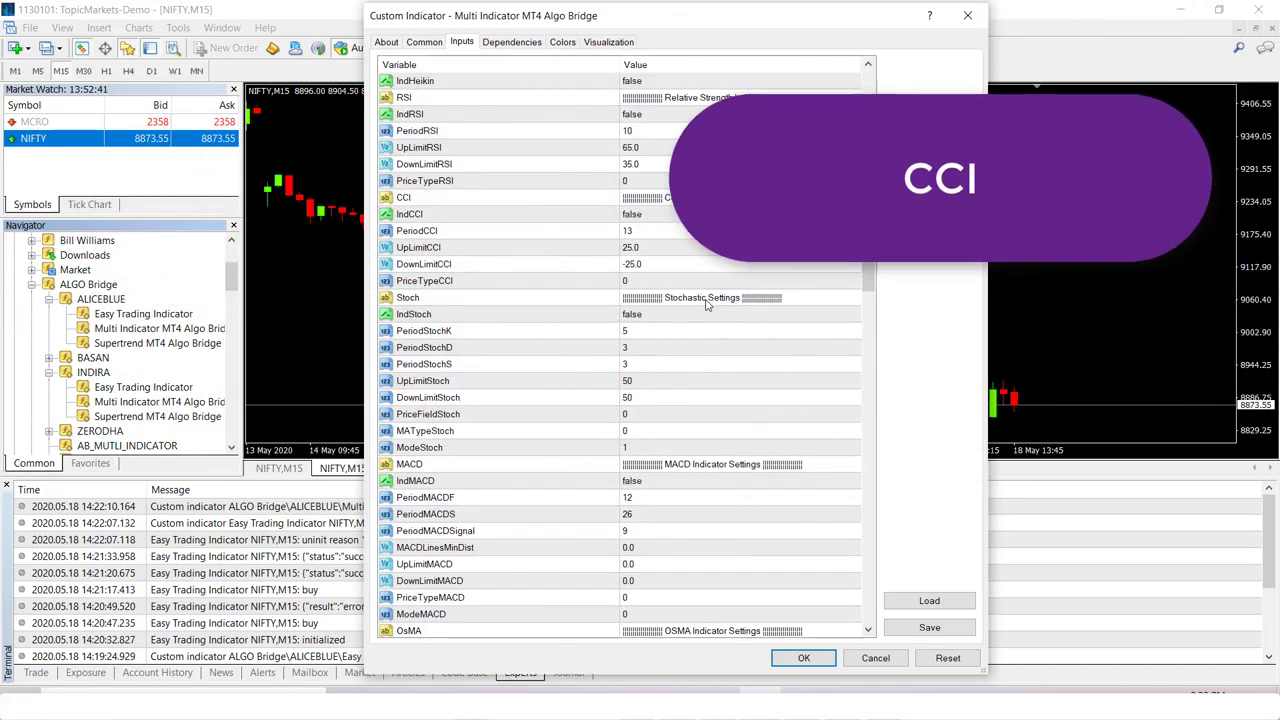
left_click(711, 481)
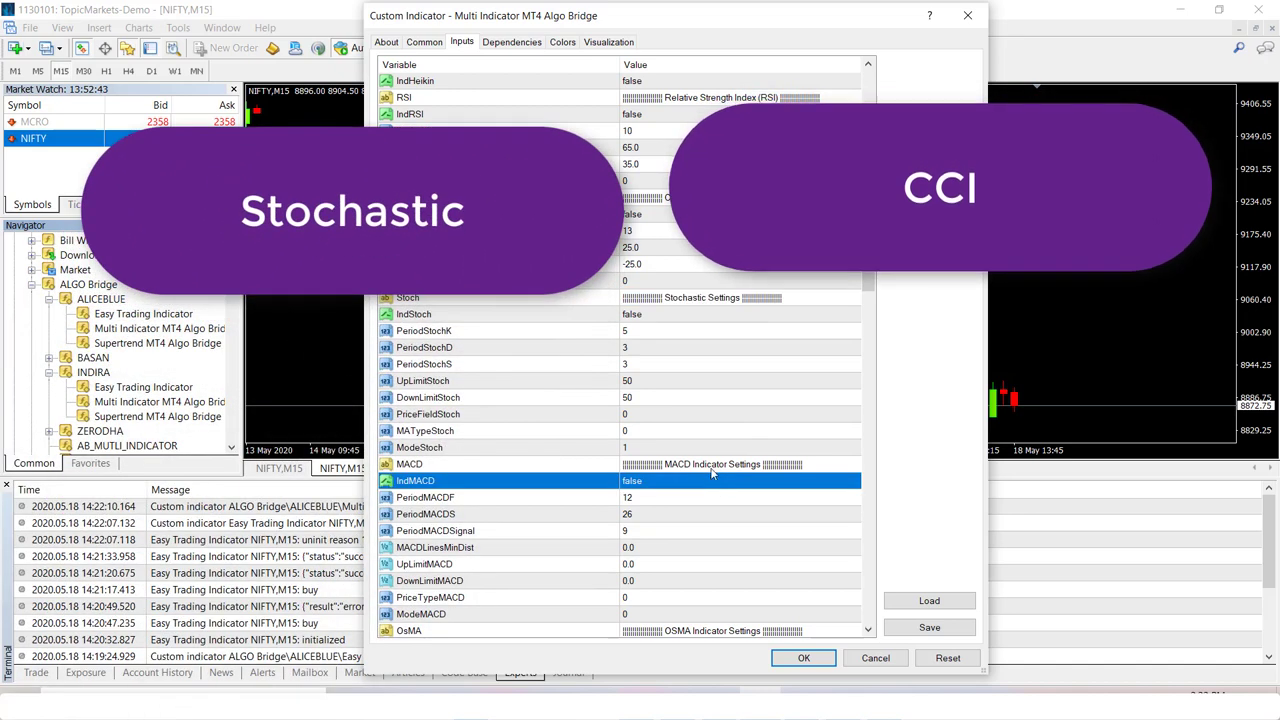
left_click_drag(869, 278, 900, 440)
scroll(905, 470, "down", 6)
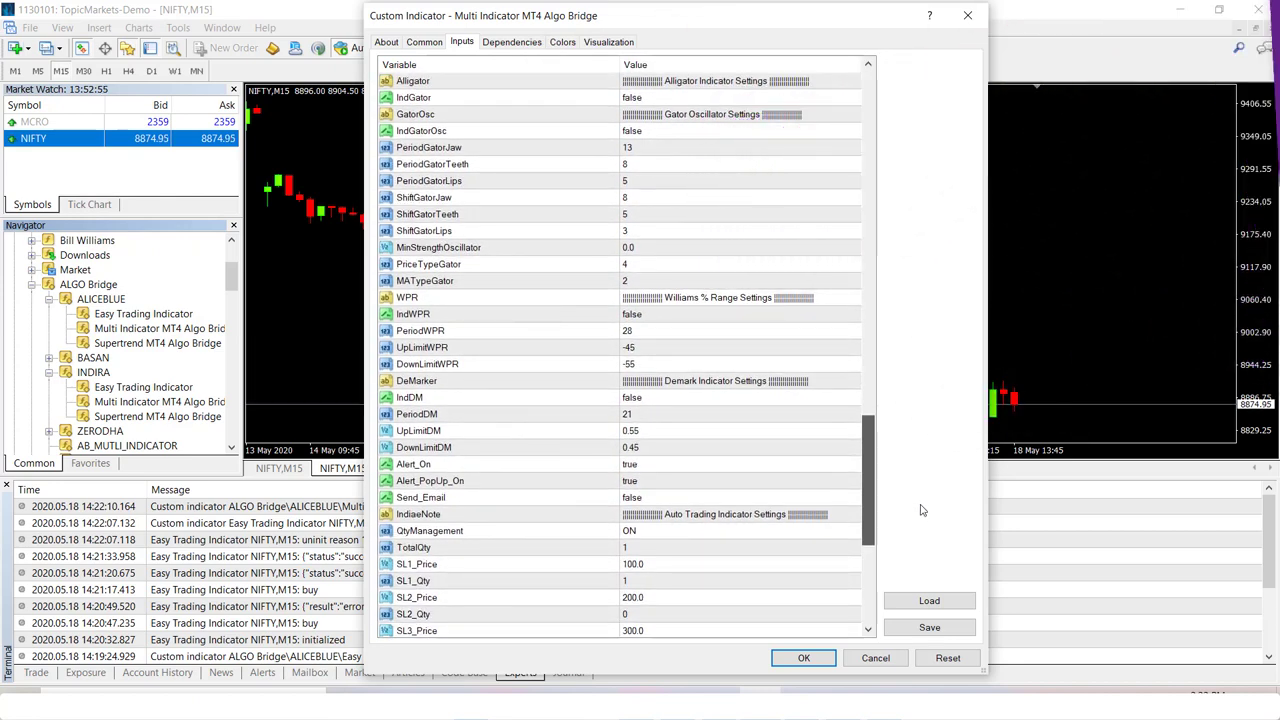
scroll(923, 518, "down", 2)
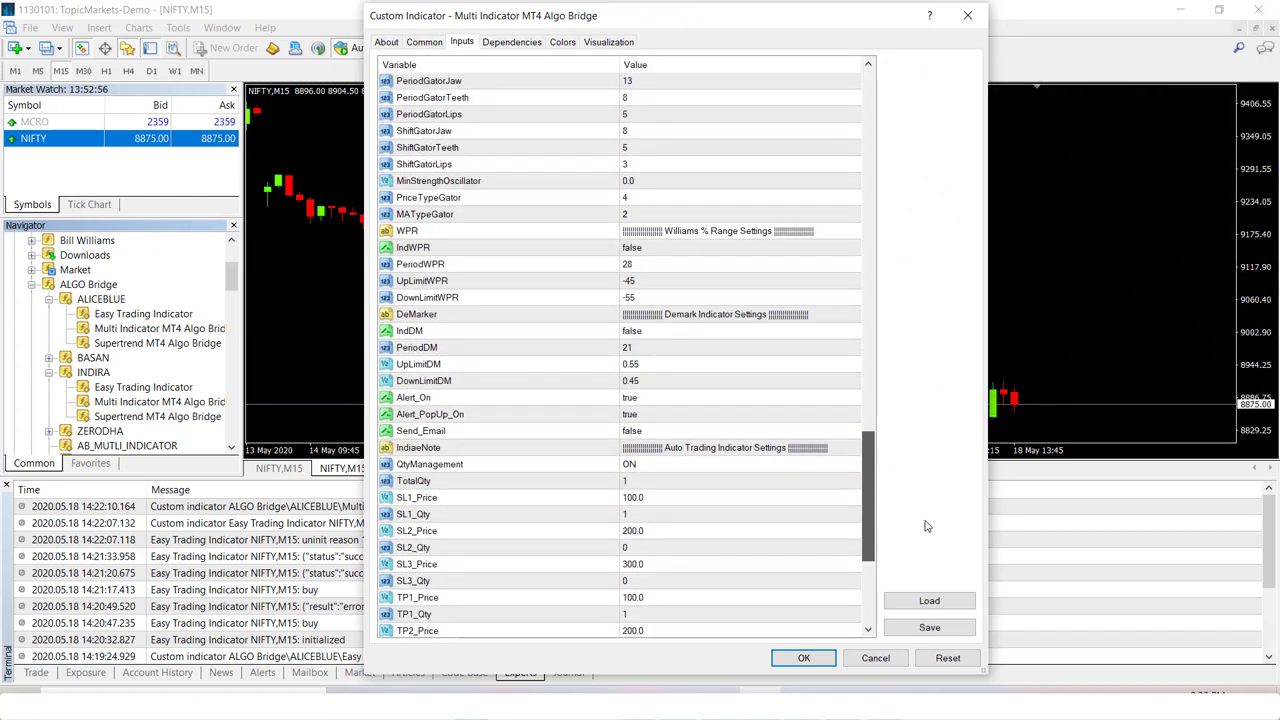
scroll(928, 540, "down", 4)
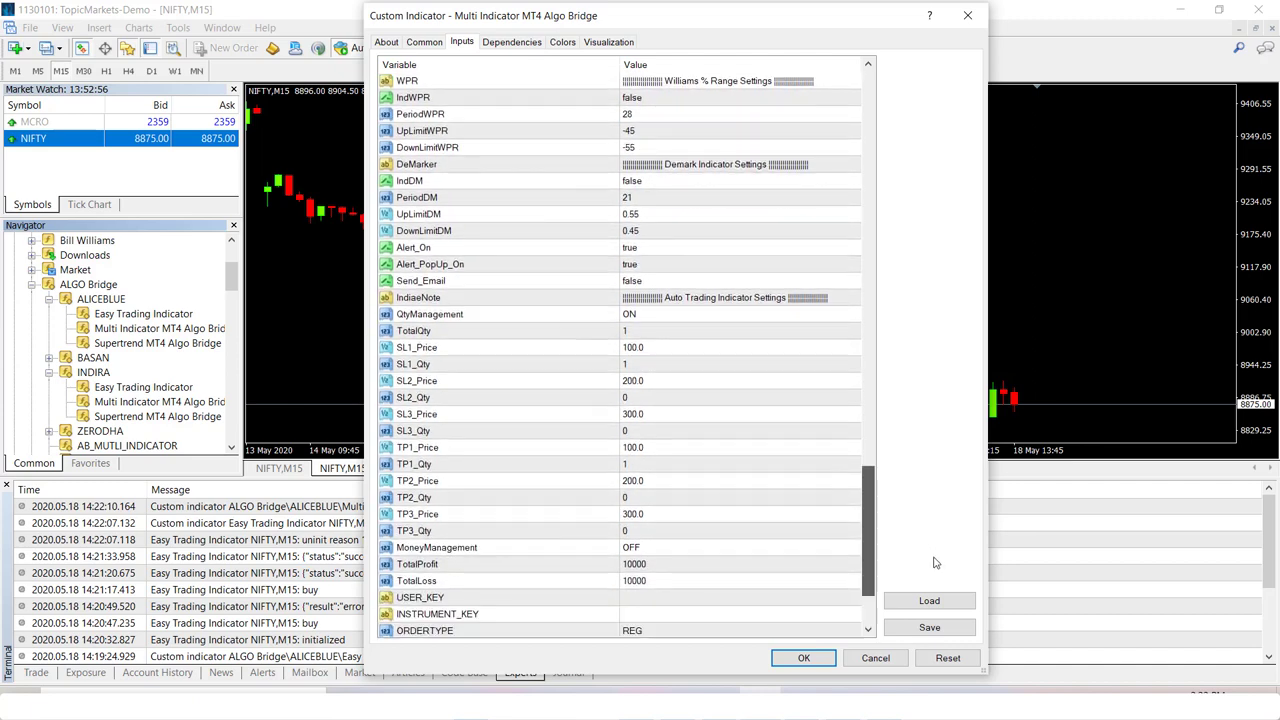
scroll(935, 573, "down", 2)
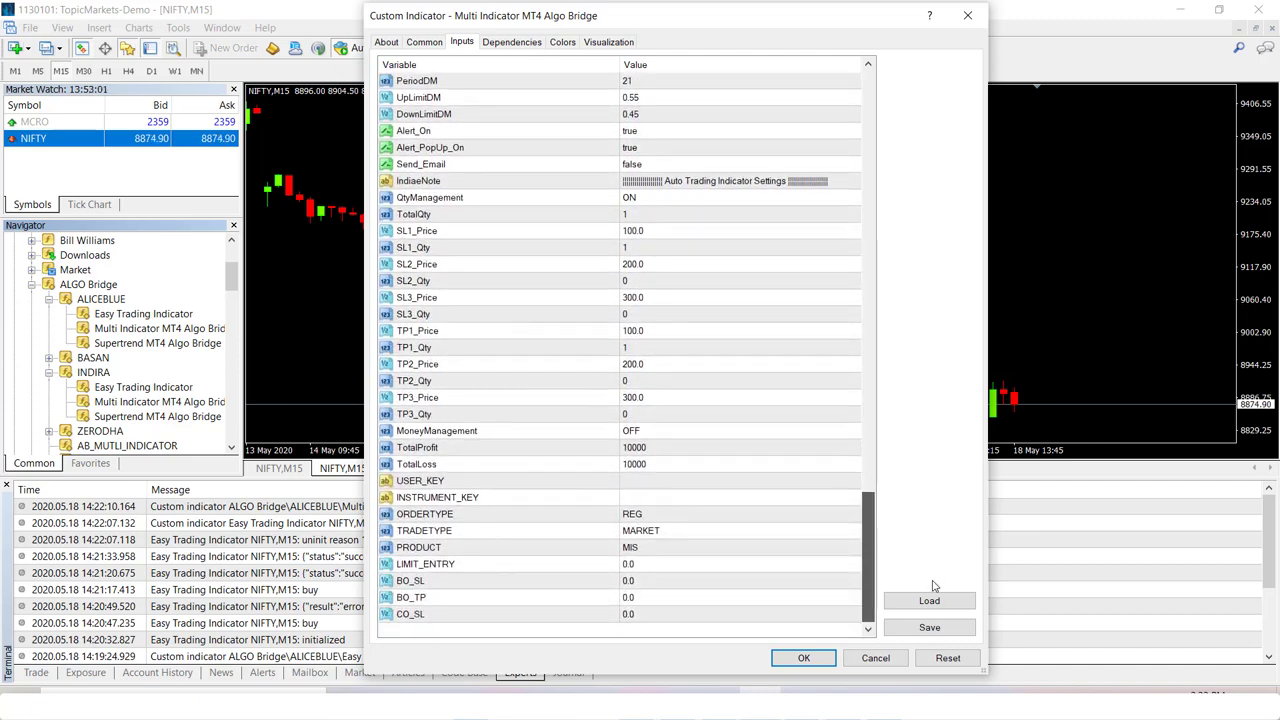
left_click_drag(869, 584, 858, 128)
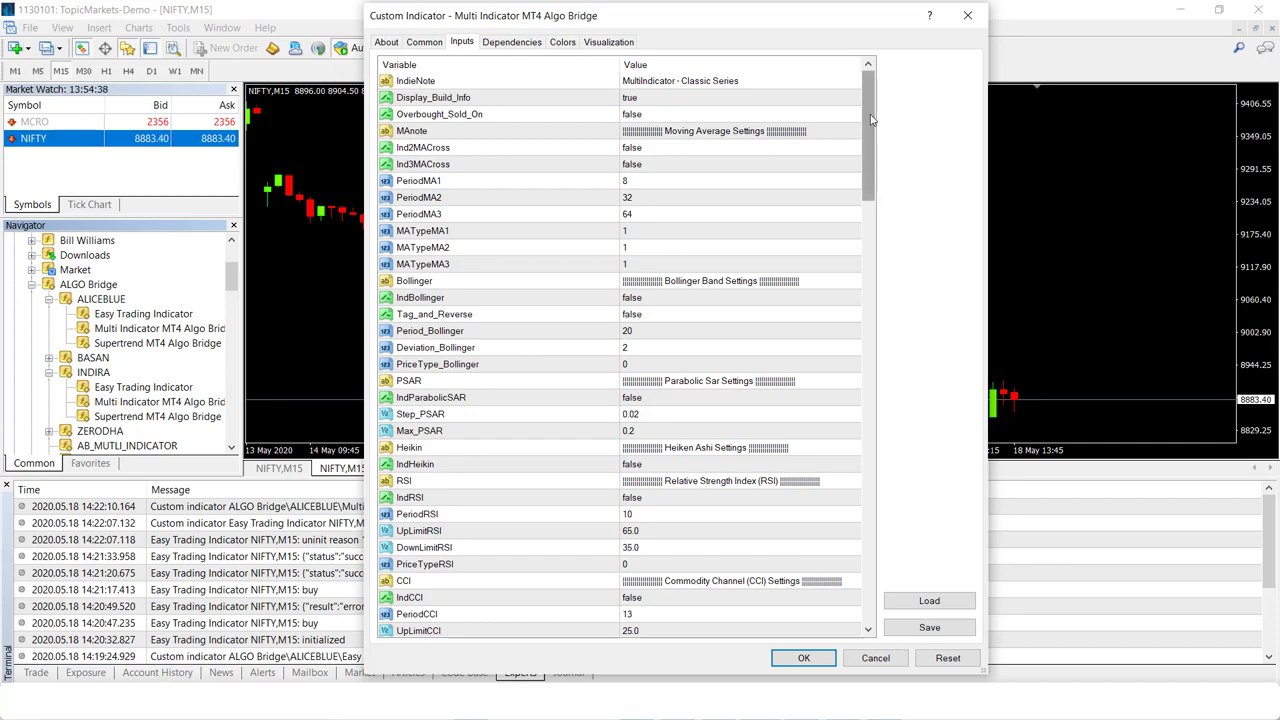
- Set IndBollinger, IndParabolicSAR and IndRSI to true in the Multi Indicator inputs
scroll(893, 267, "down", 1)
scroll(893, 267, "down", 20)
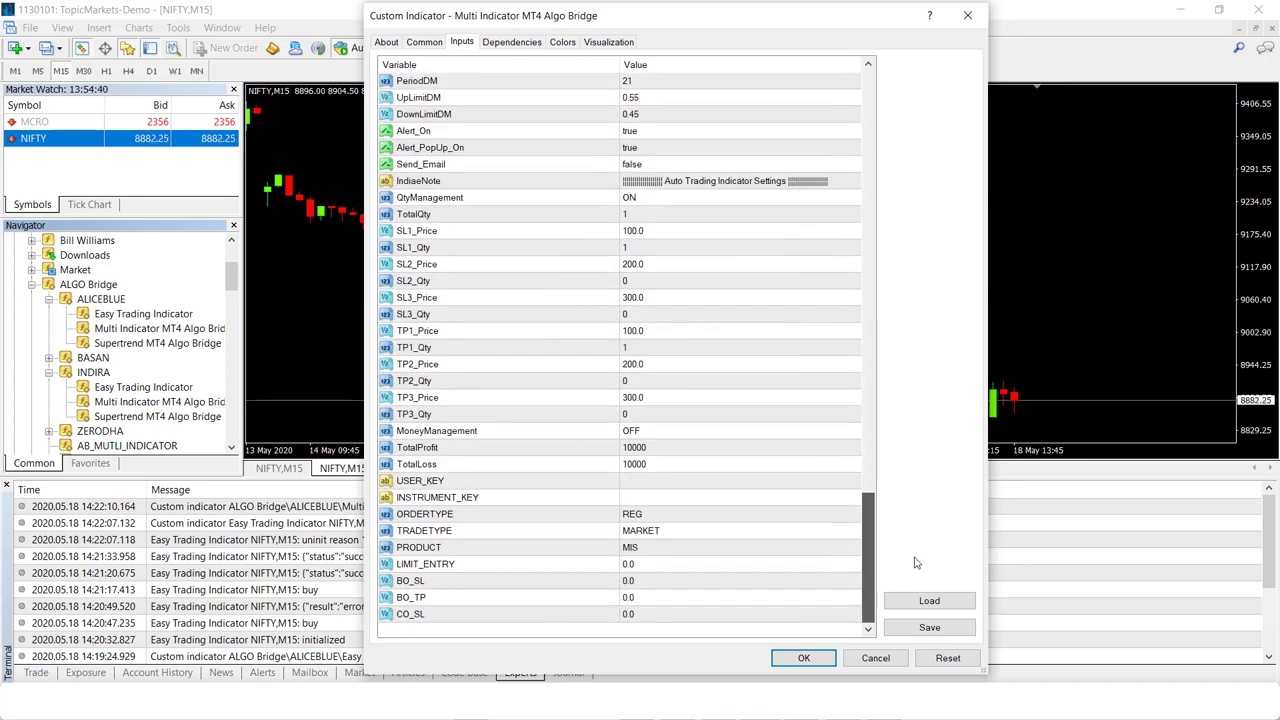
scroll(898, 356, "up", 20)
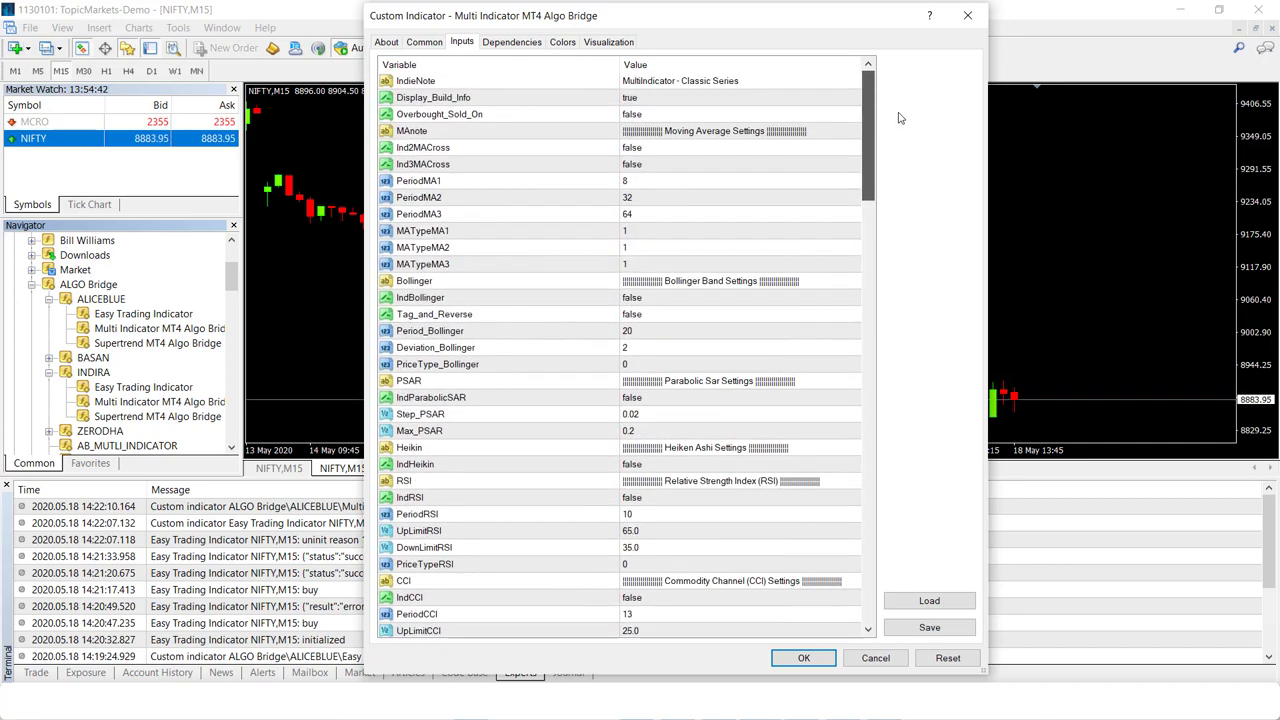
left_click(648, 299)
left_click(648, 299)
left_click(638, 325)
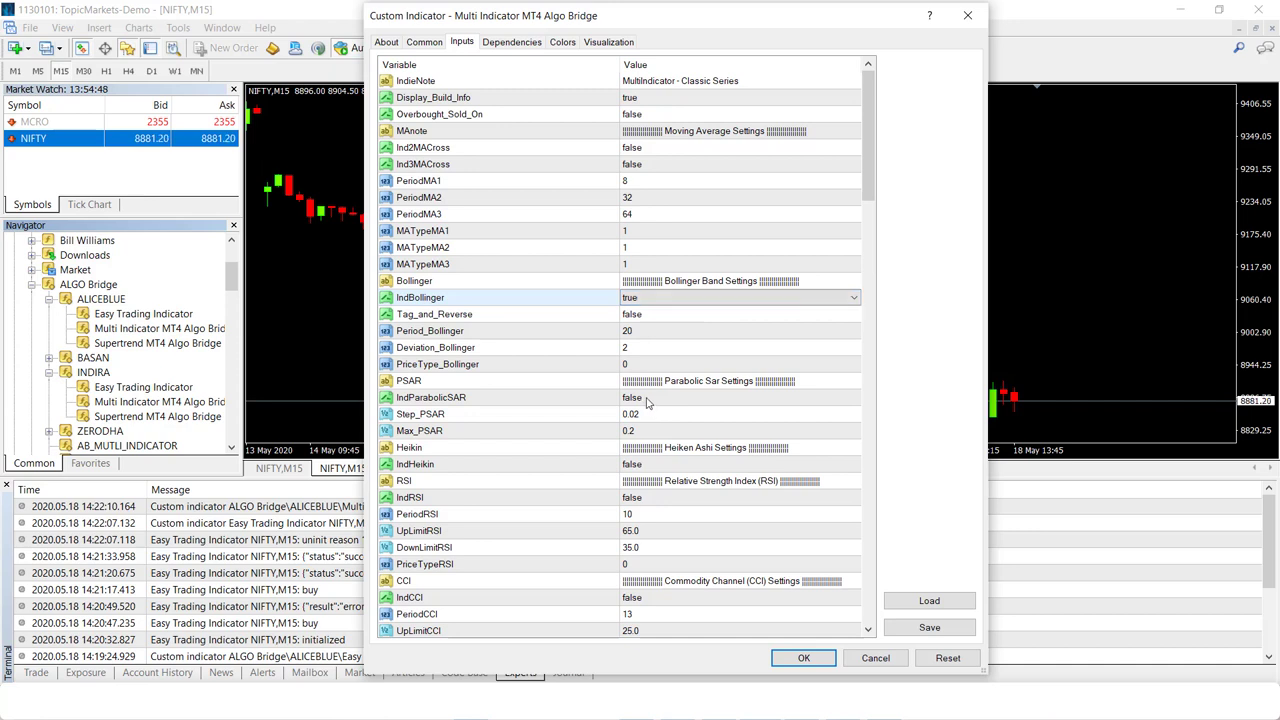
left_click(645, 399)
left_click(645, 399)
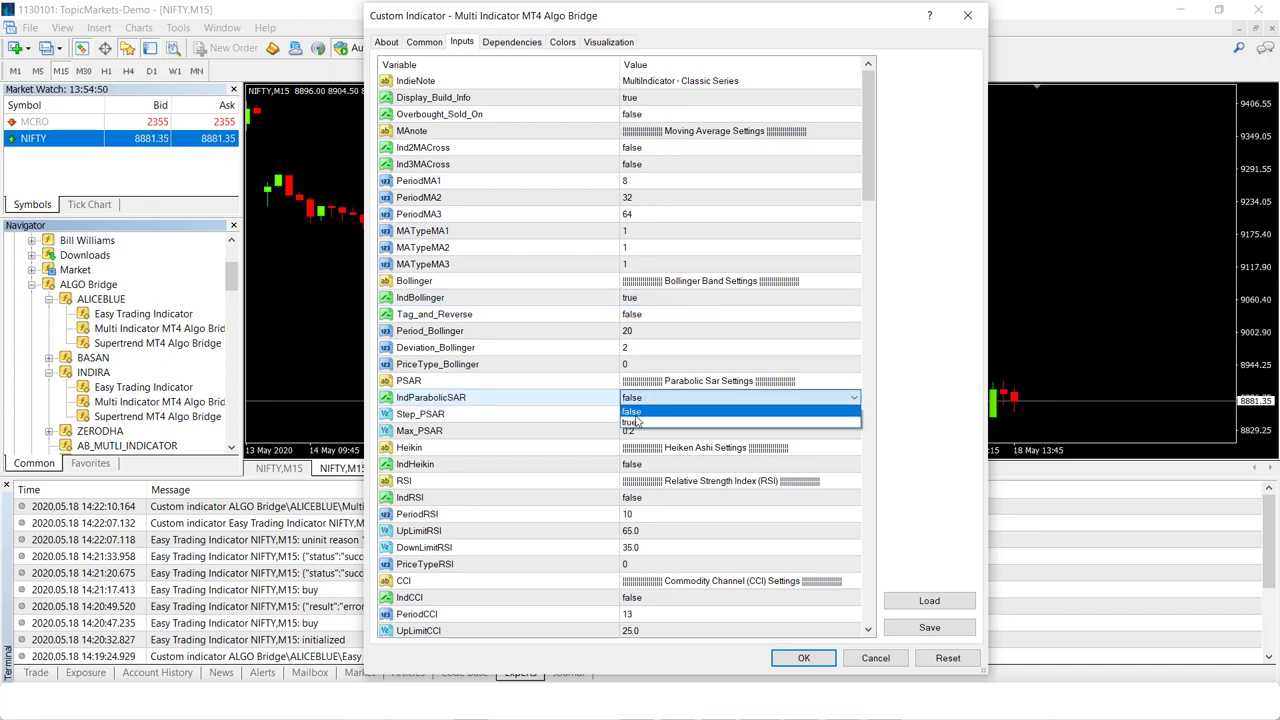
left_click(632, 423)
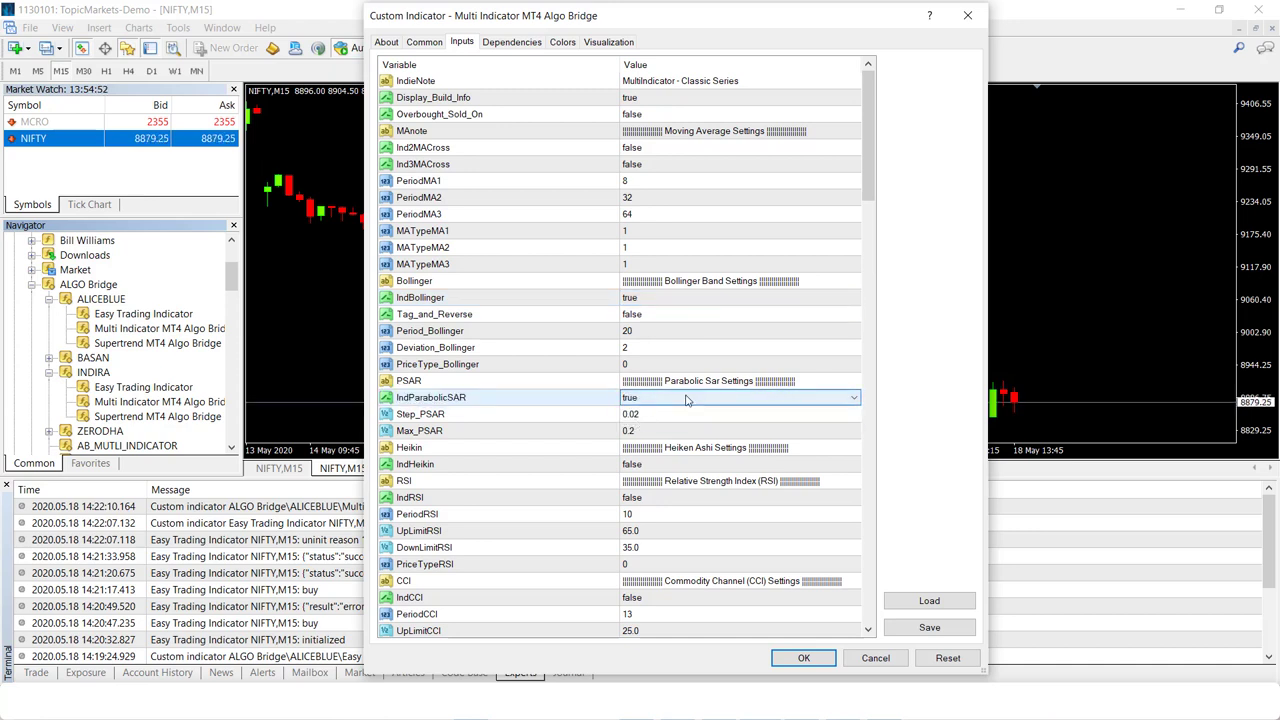
left_click(645, 497)
left_click(645, 497)
left_click(637, 516)
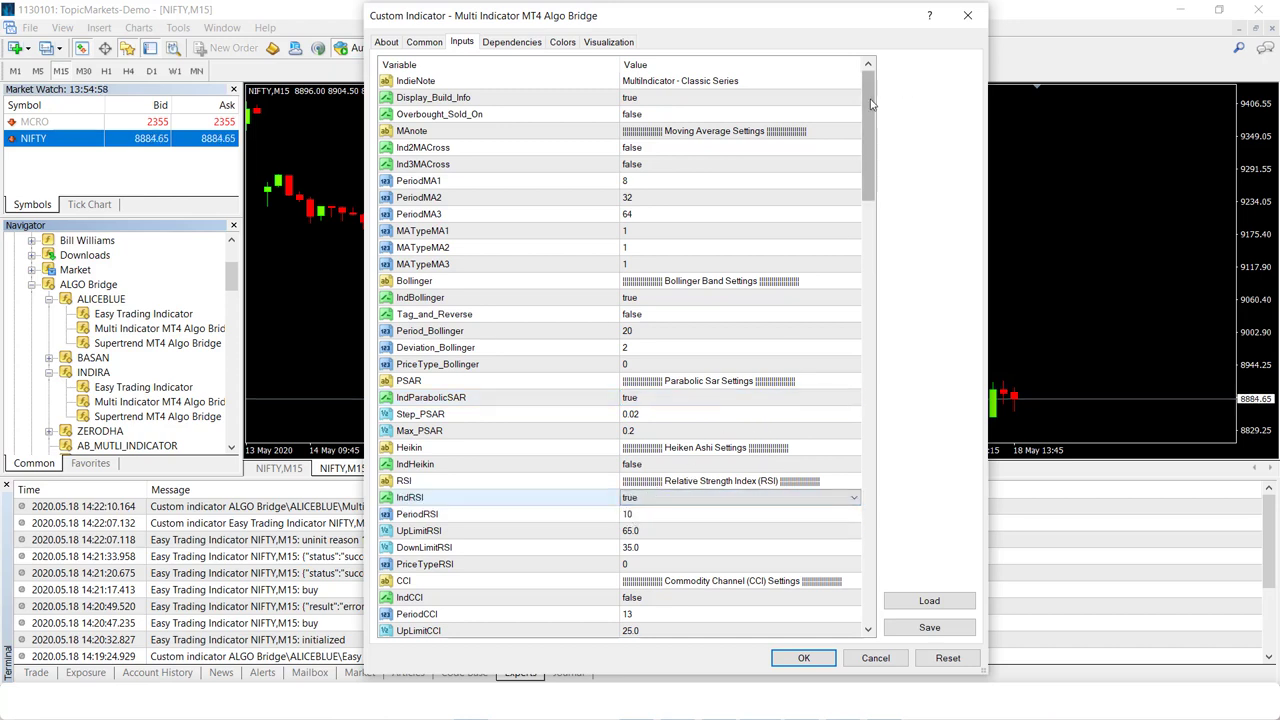
left_click_drag(870, 108, 912, 543)
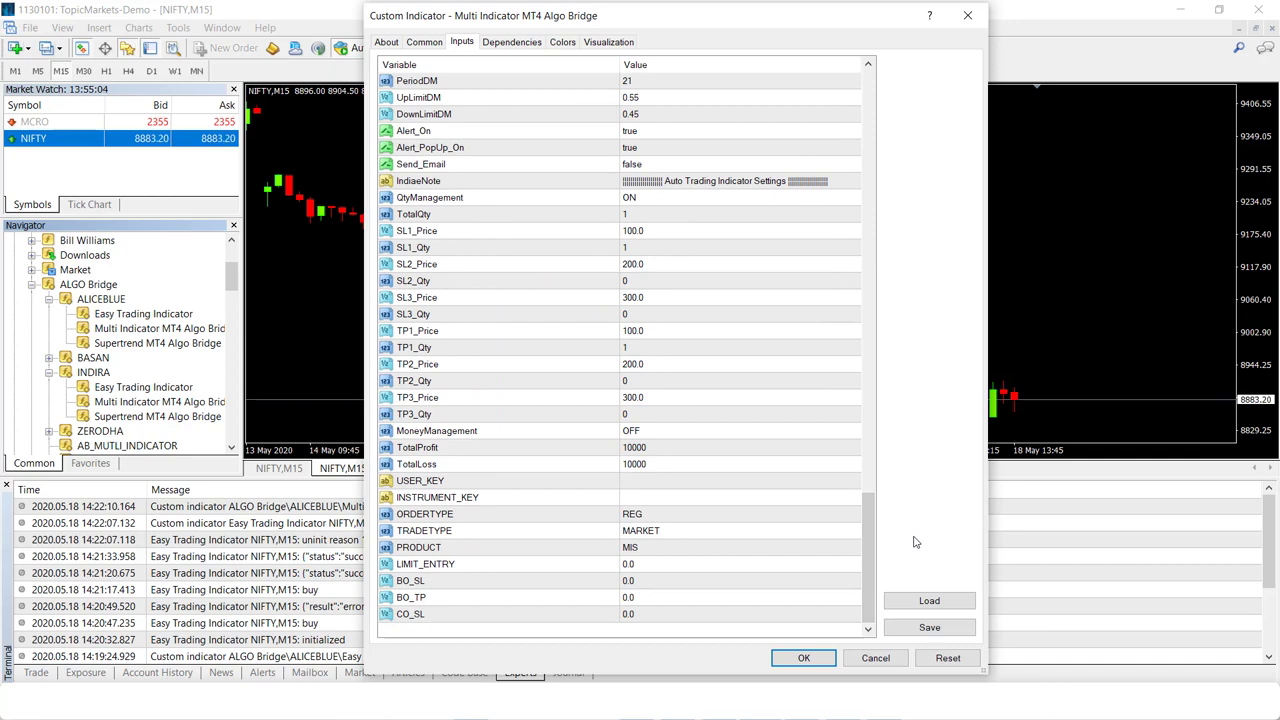
- Fill in USER_KEY with the AlgoBridge unique ID
double_click(675, 481)
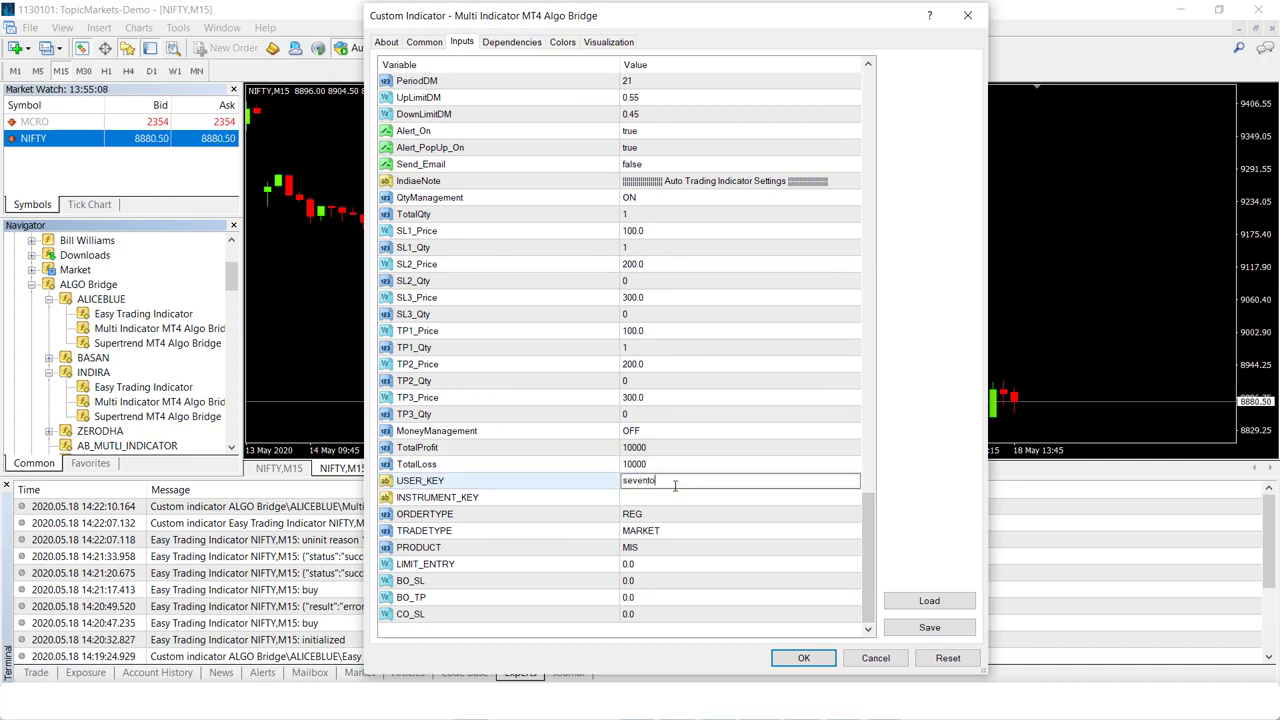
double_click(667, 500)
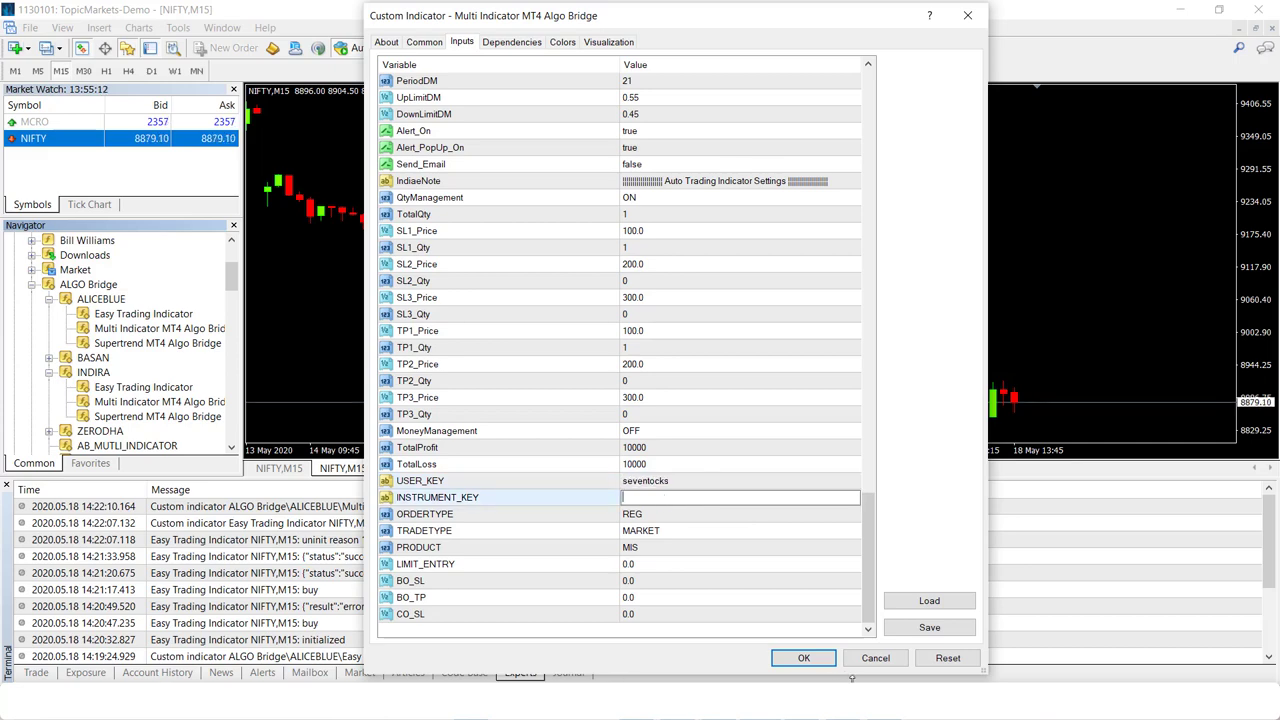
- Copy the NIFTY MAY FUT instrument key from the AlgoBridge dashboard and minimize the browser
key("alt+Tab")
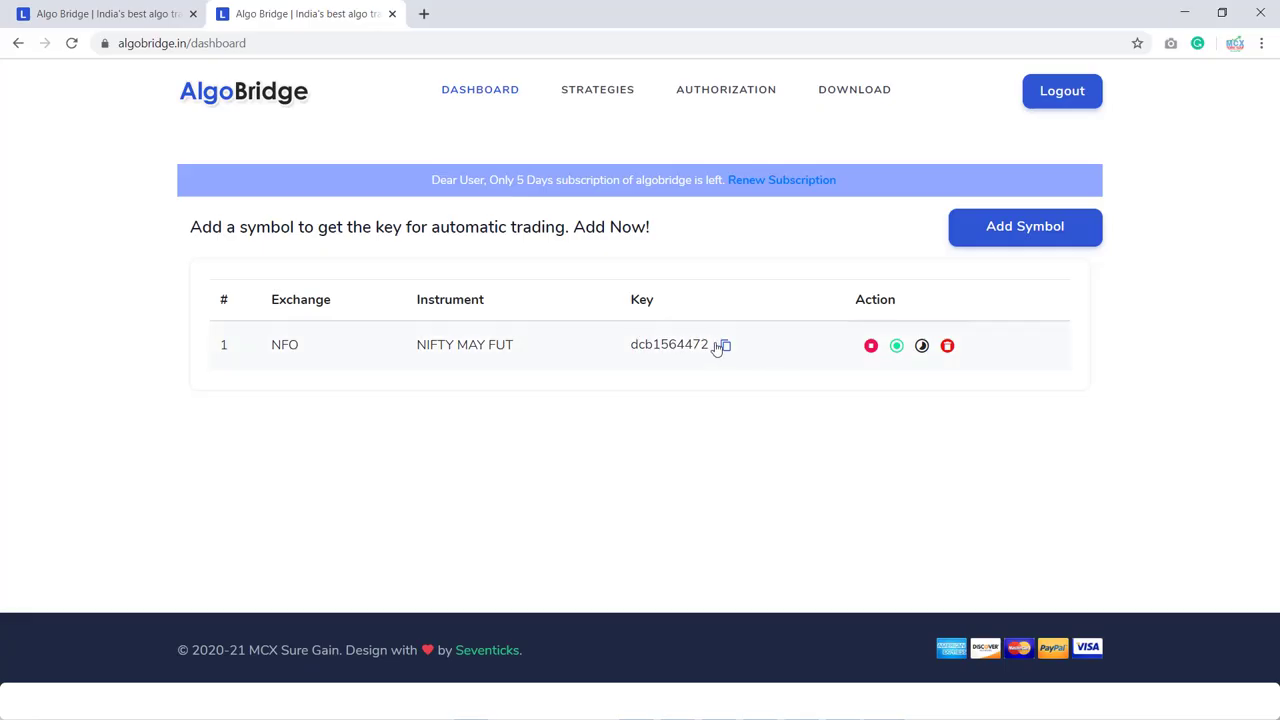
left_click(725, 345)
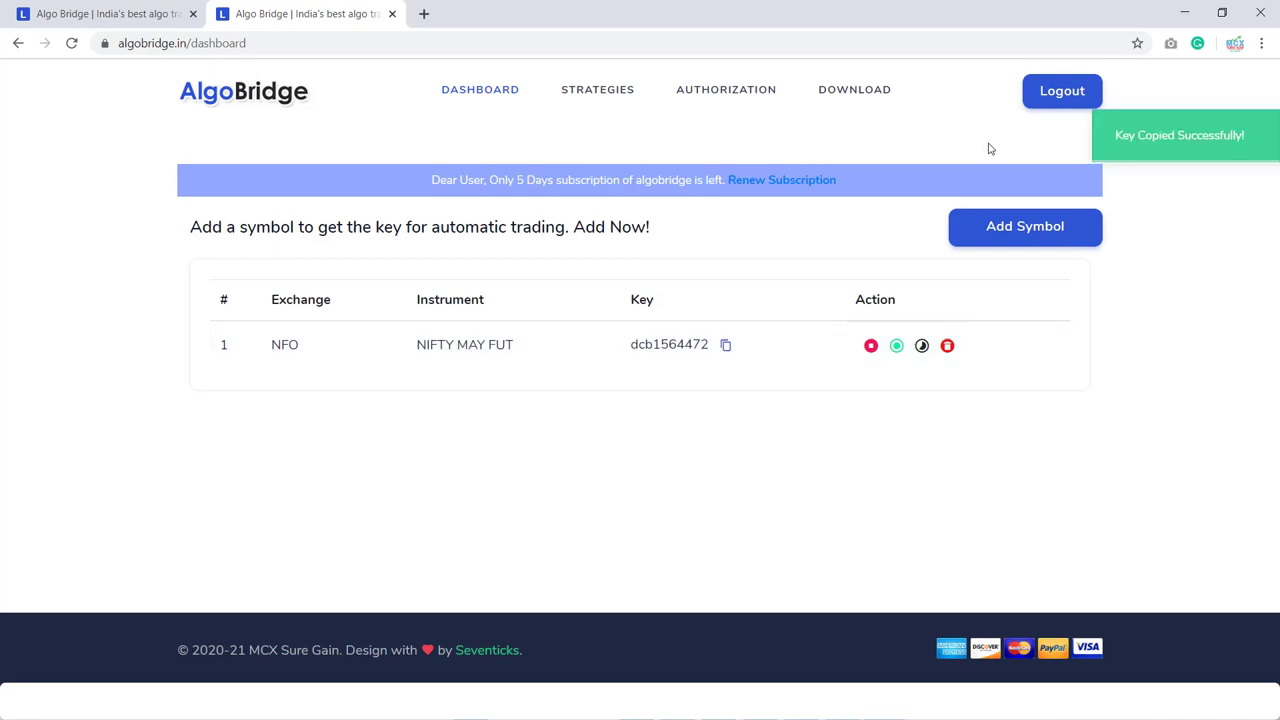
left_click(1184, 13)
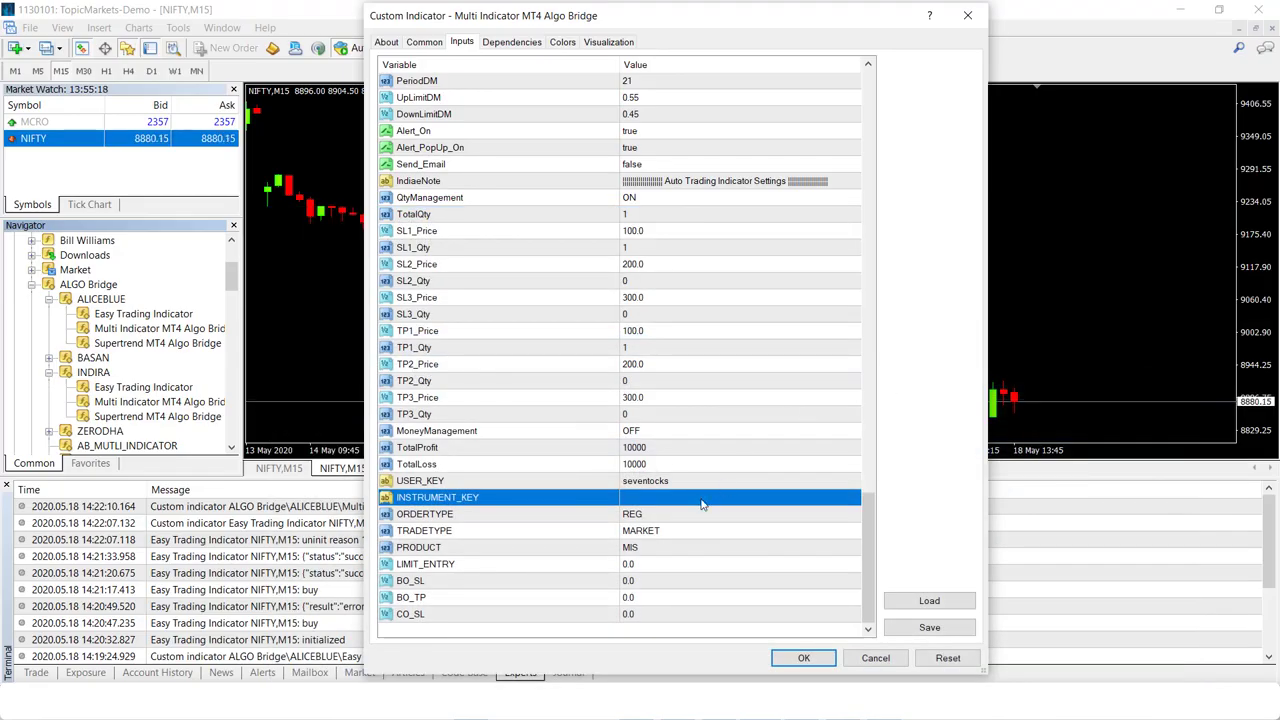
- Paste the instrument key into INSTRUMENT_KEY and set QtyManagement to OFF
double_click(703, 505)
key("ctrl+v")
scroll(720, 500, "up", 4)
left_click(652, 384)
left_click(652, 384)
left_click(633, 405)
- Set TotalQty, SL1_Qty and TP1_Qty to 75
left_click(637, 398)
left_click(637, 398)
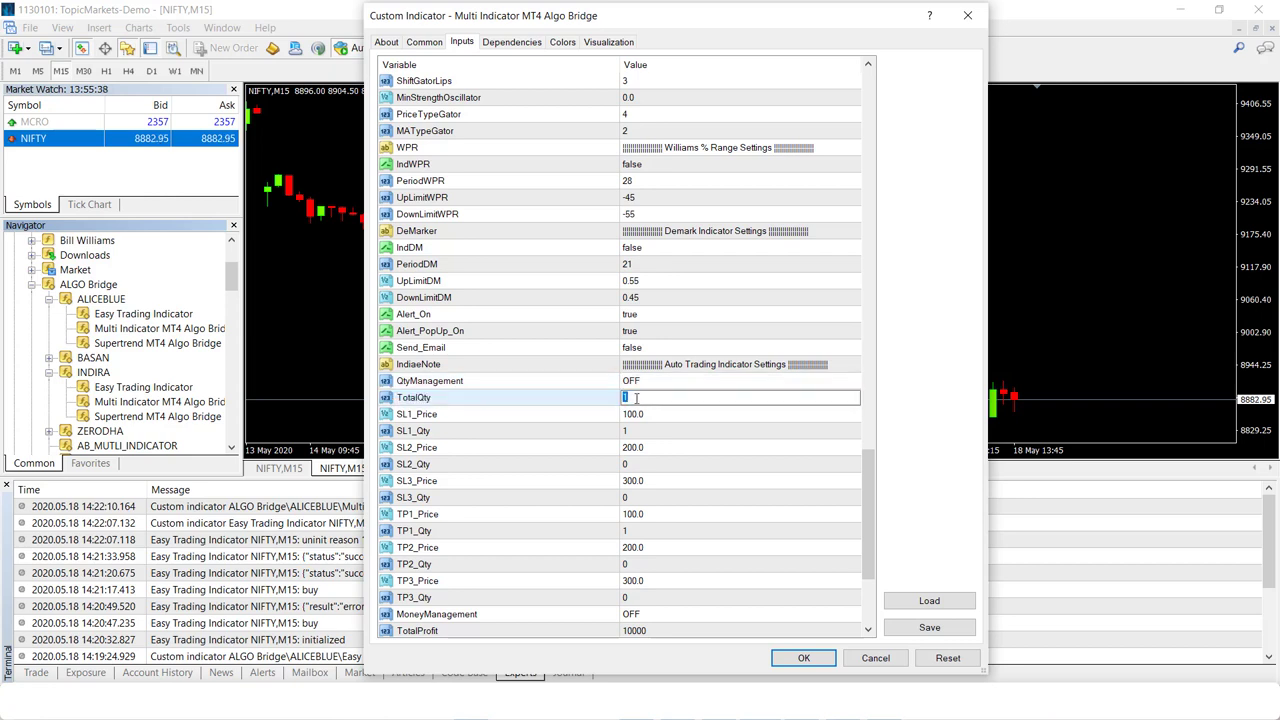
type("75")
double_click(648, 430)
type("75")
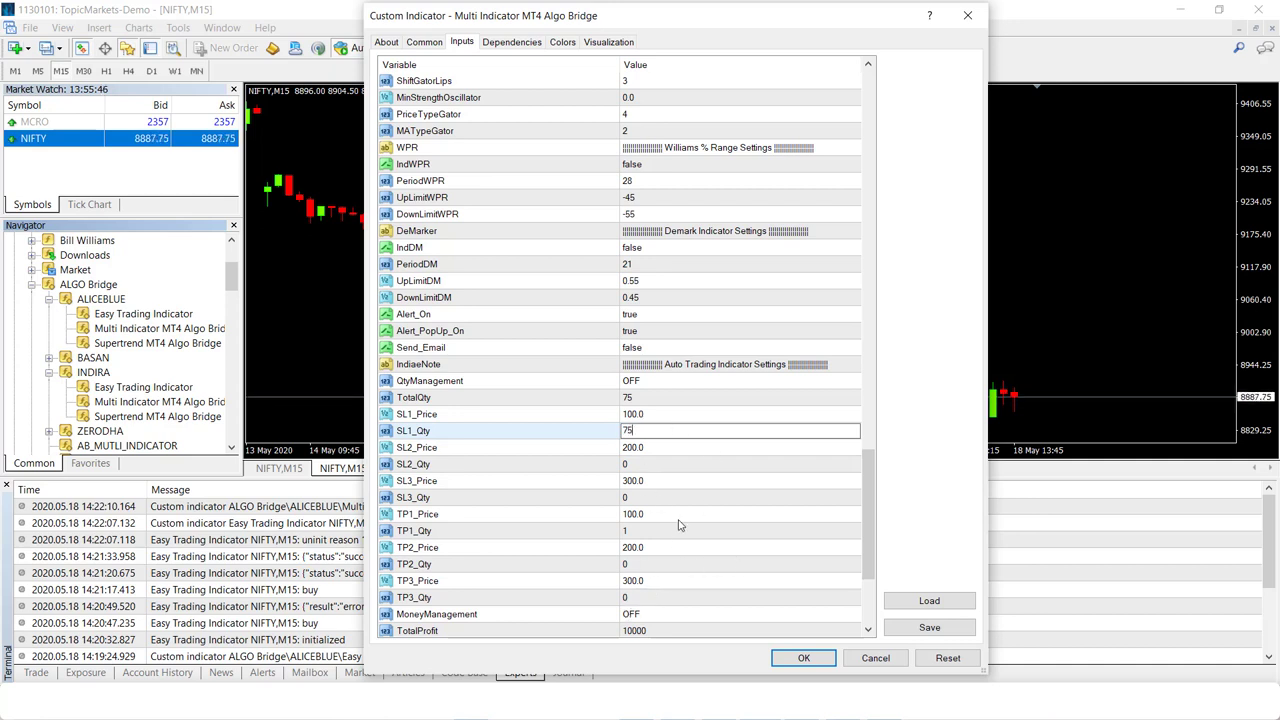
left_click(659, 533)
type("75")
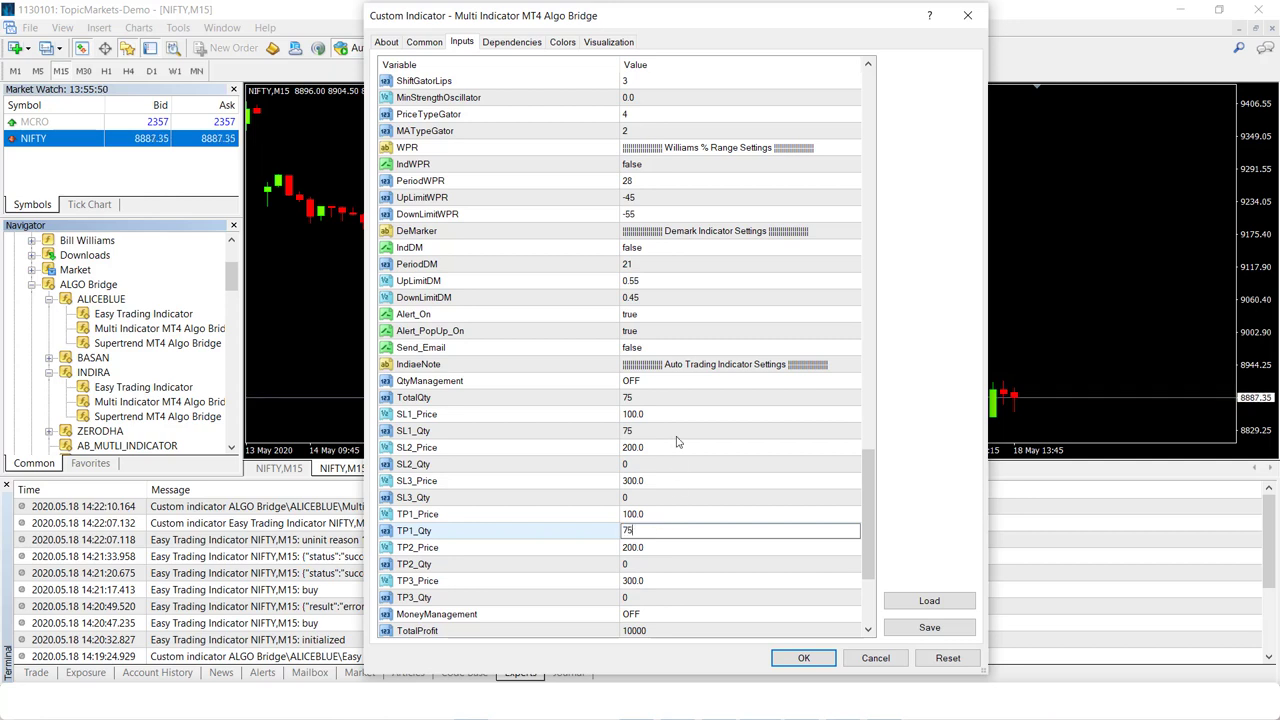
- Set SL1_Price and TP1_Price to 10000.0 and apply the indicator to the NIFTY chart
left_click(645, 414)
left_click(637, 413)
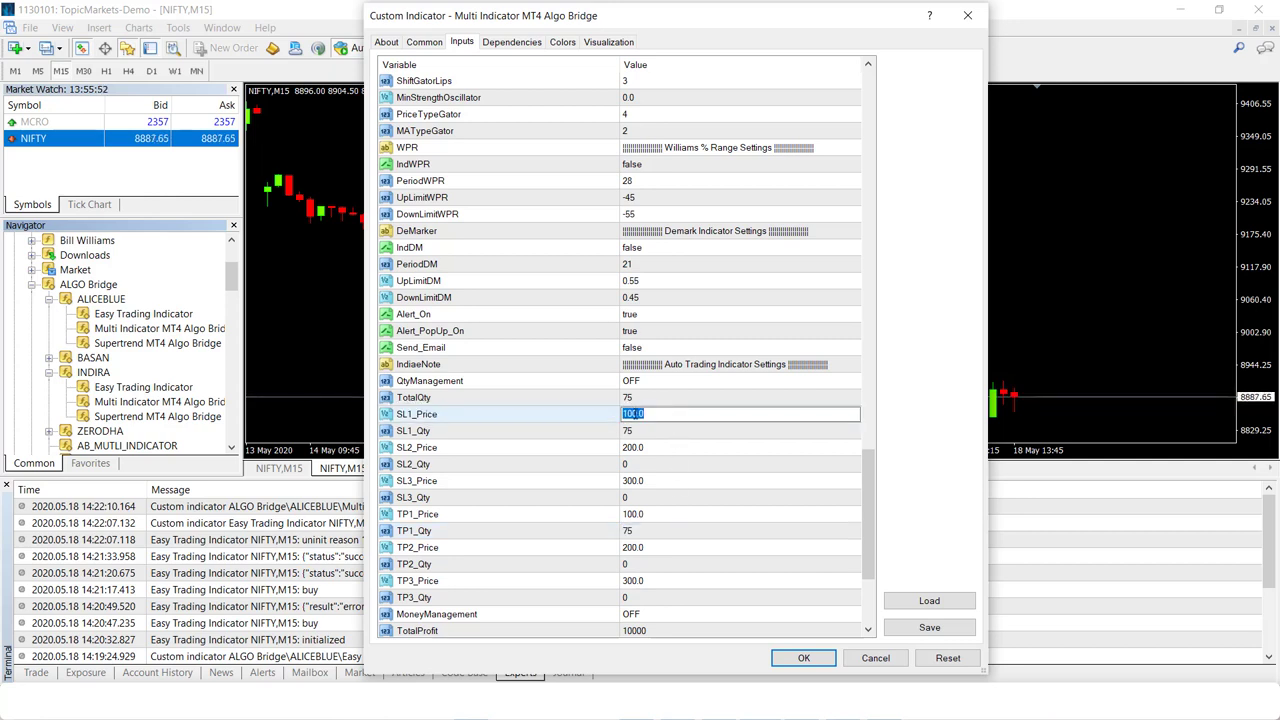
type("00")
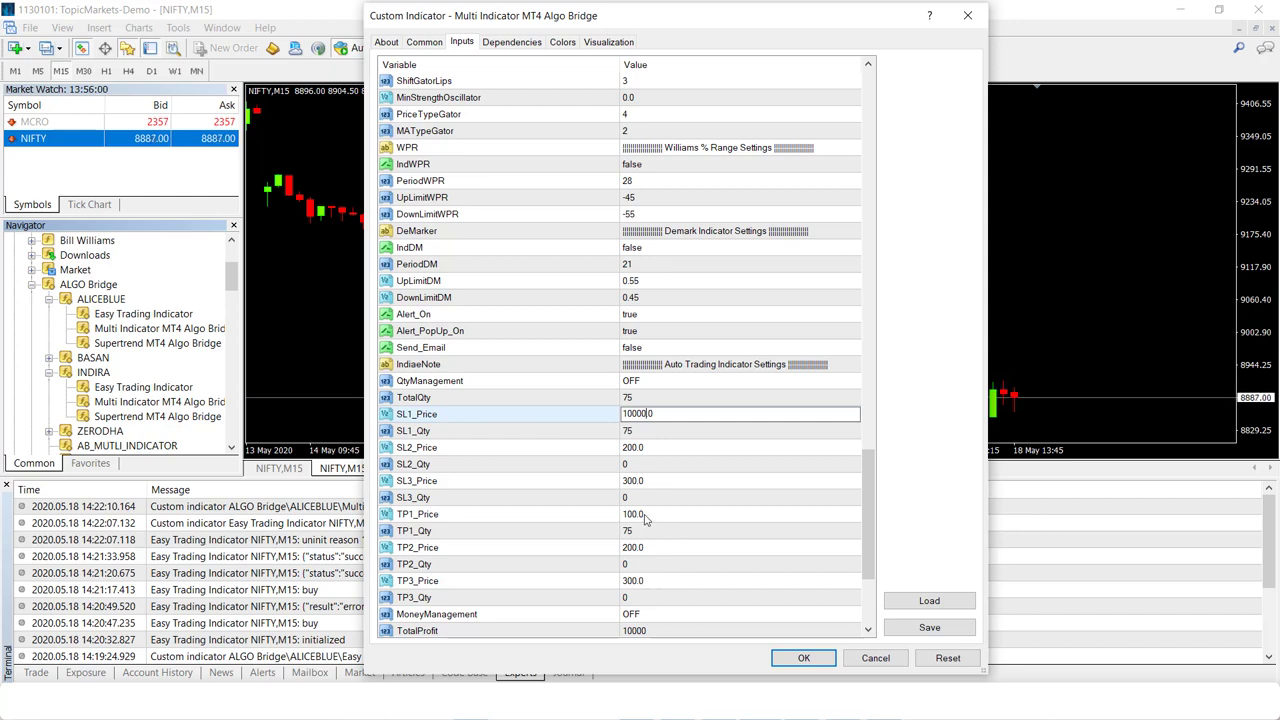
double_click(640, 514)
type("10000.0")
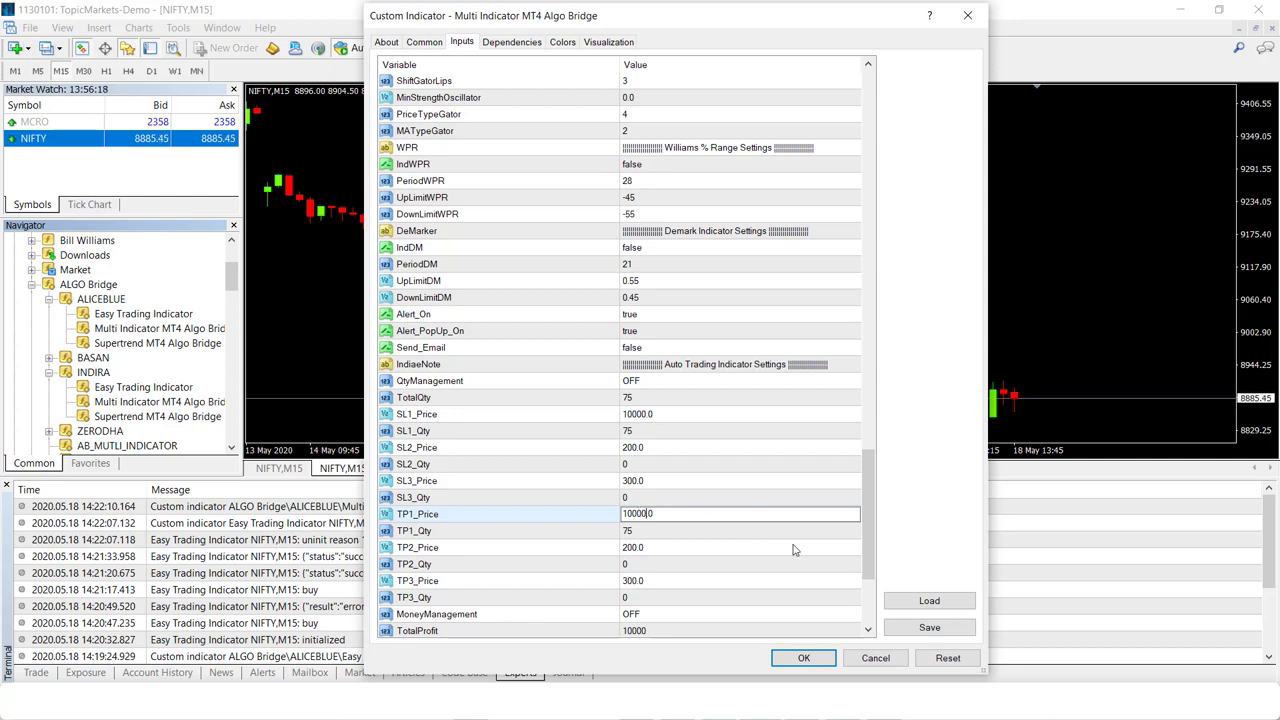
left_click(803, 658)
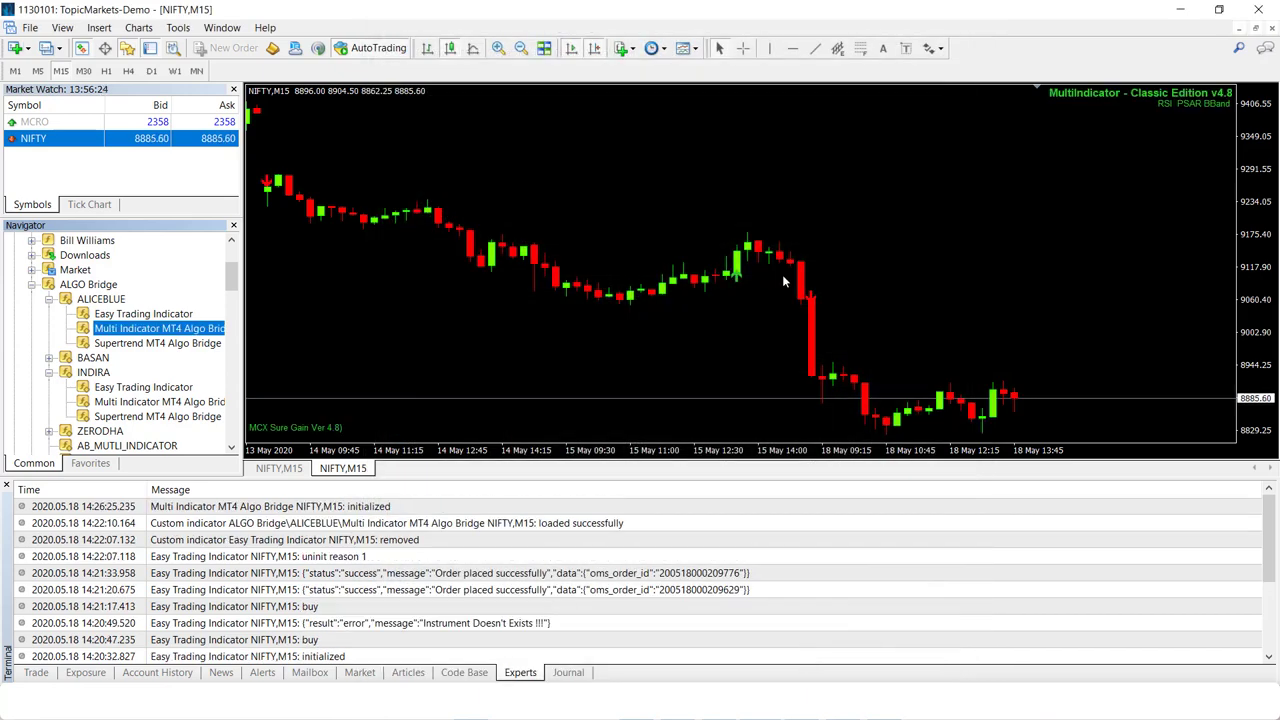
left_click(521, 50)
- Zoom the NIFTY chart out and back in, close the Terminal and NIFTY,M15 chart, and collapse ALGO Bridge
left_click(521, 50)
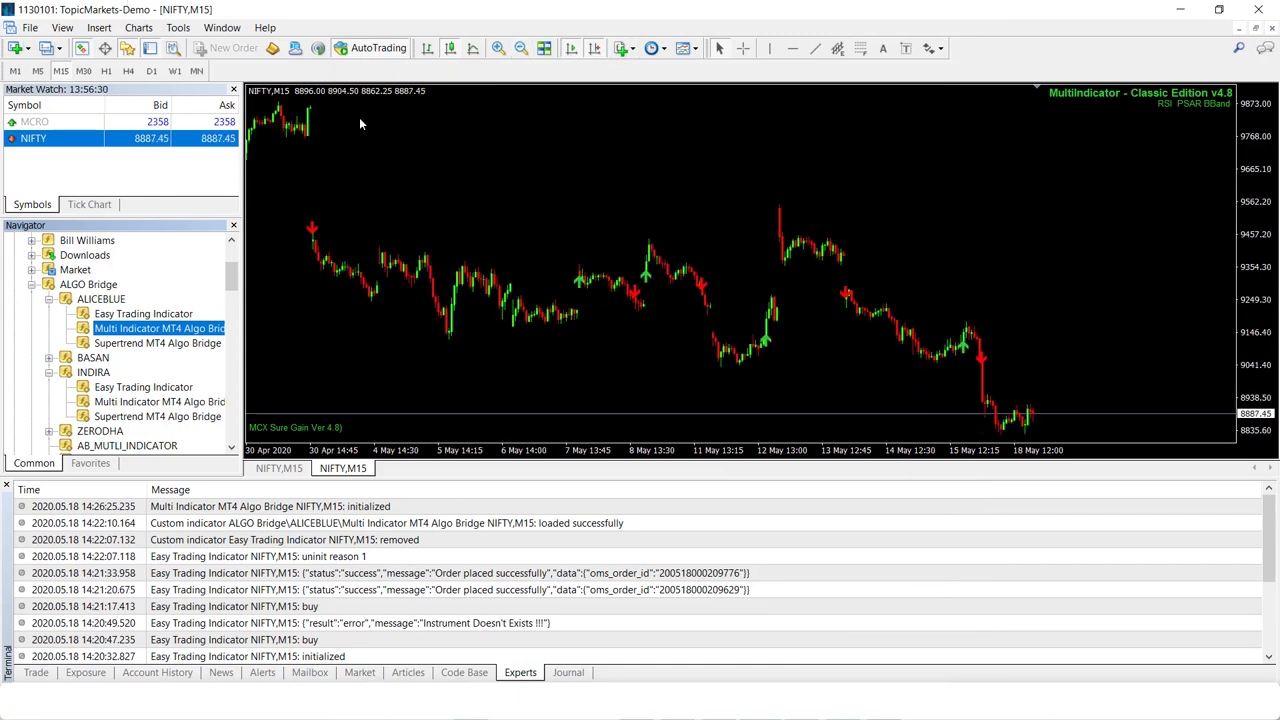
left_click(497, 50)
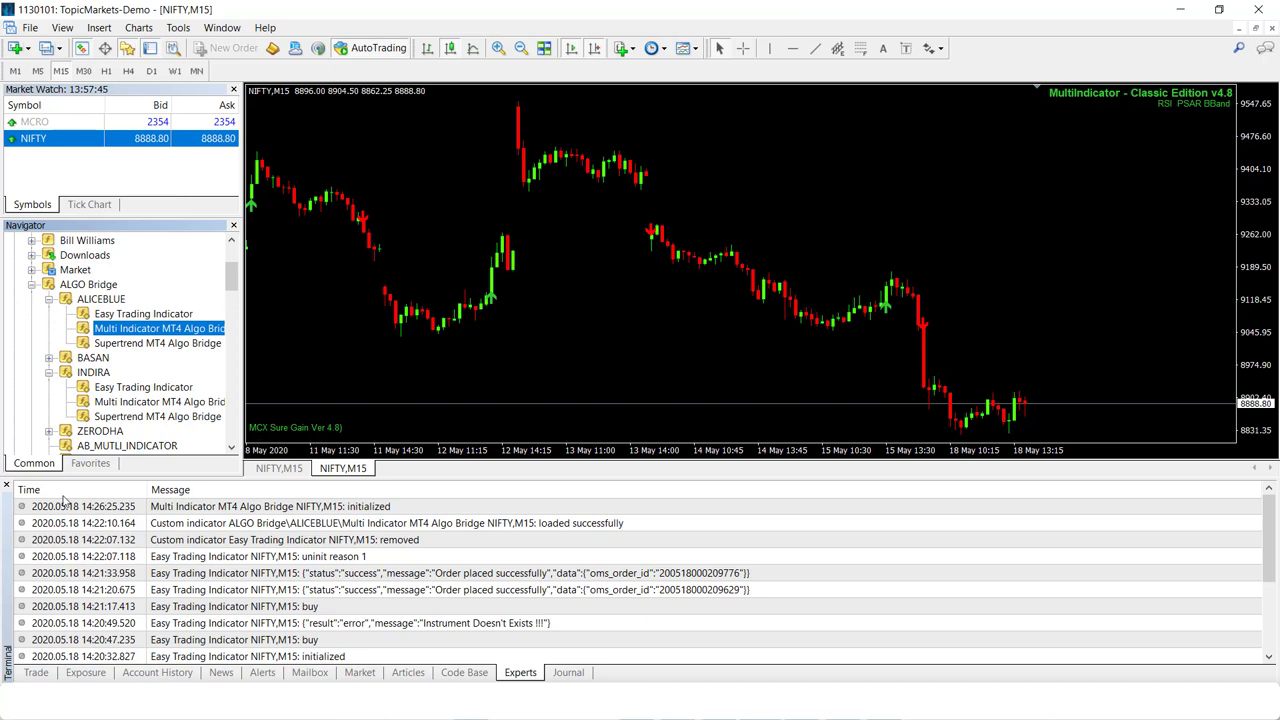
left_click(6, 485)
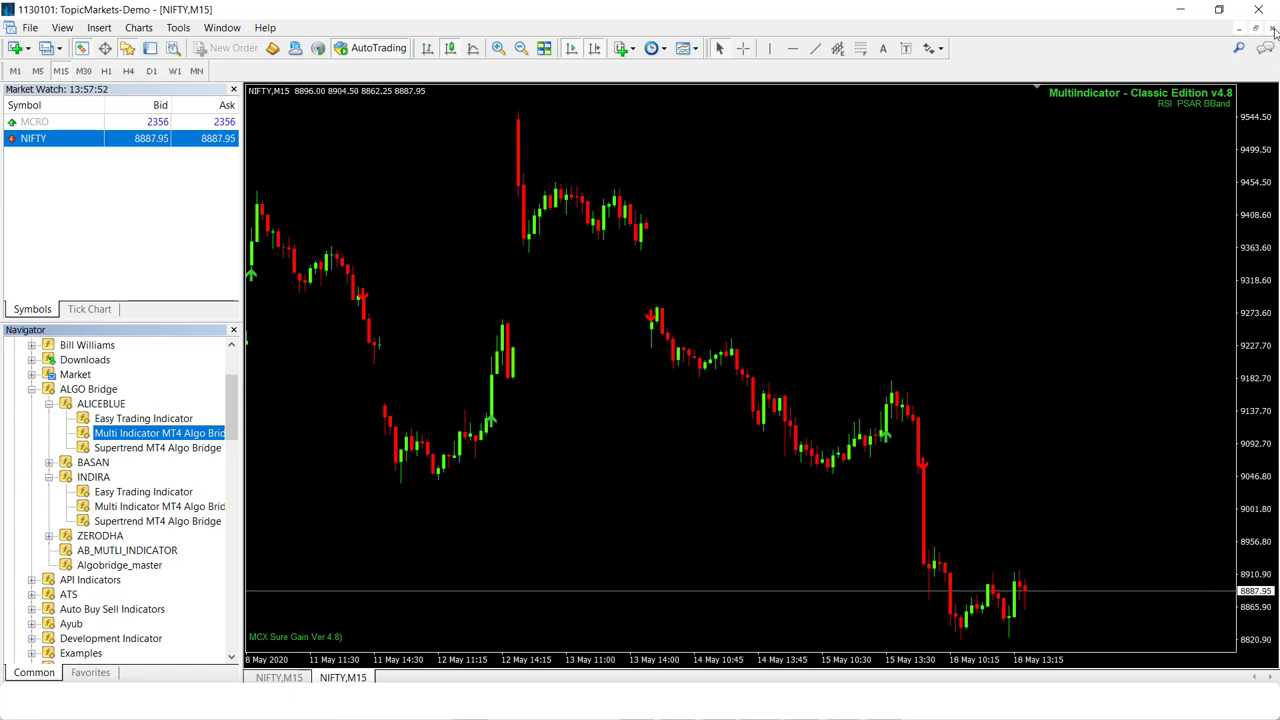
left_click(1272, 29)
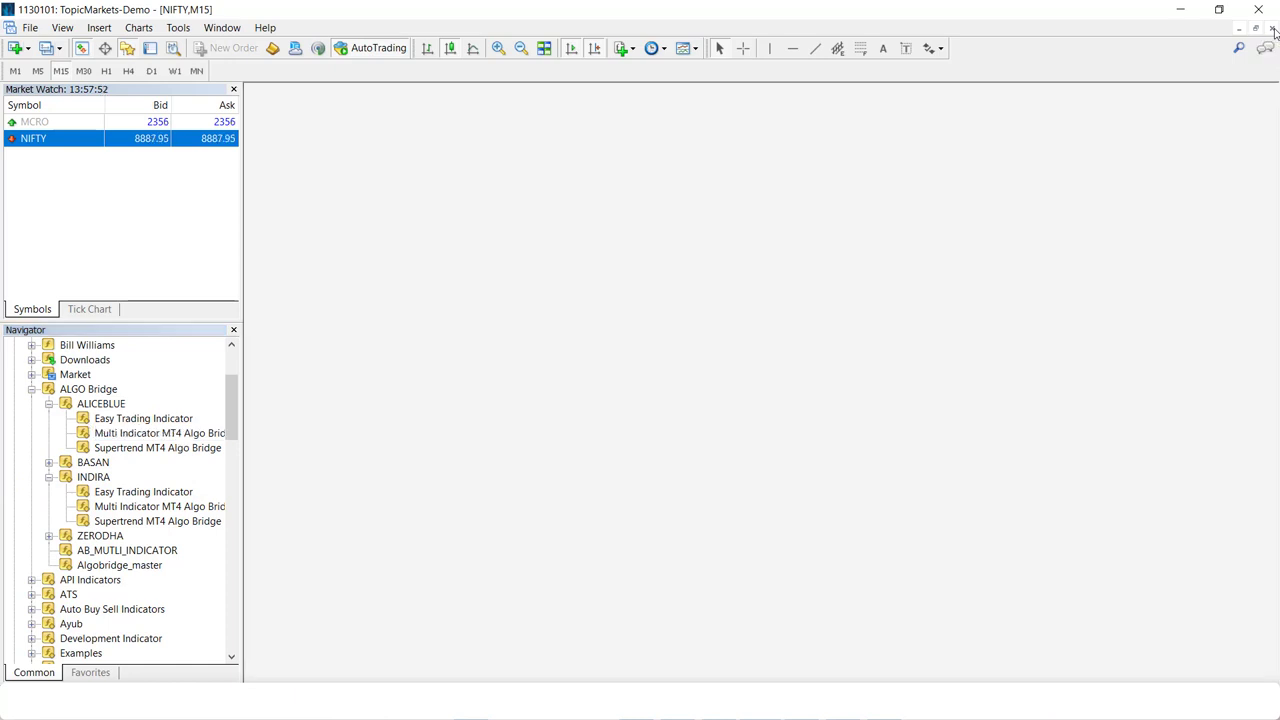
left_click(32, 390)
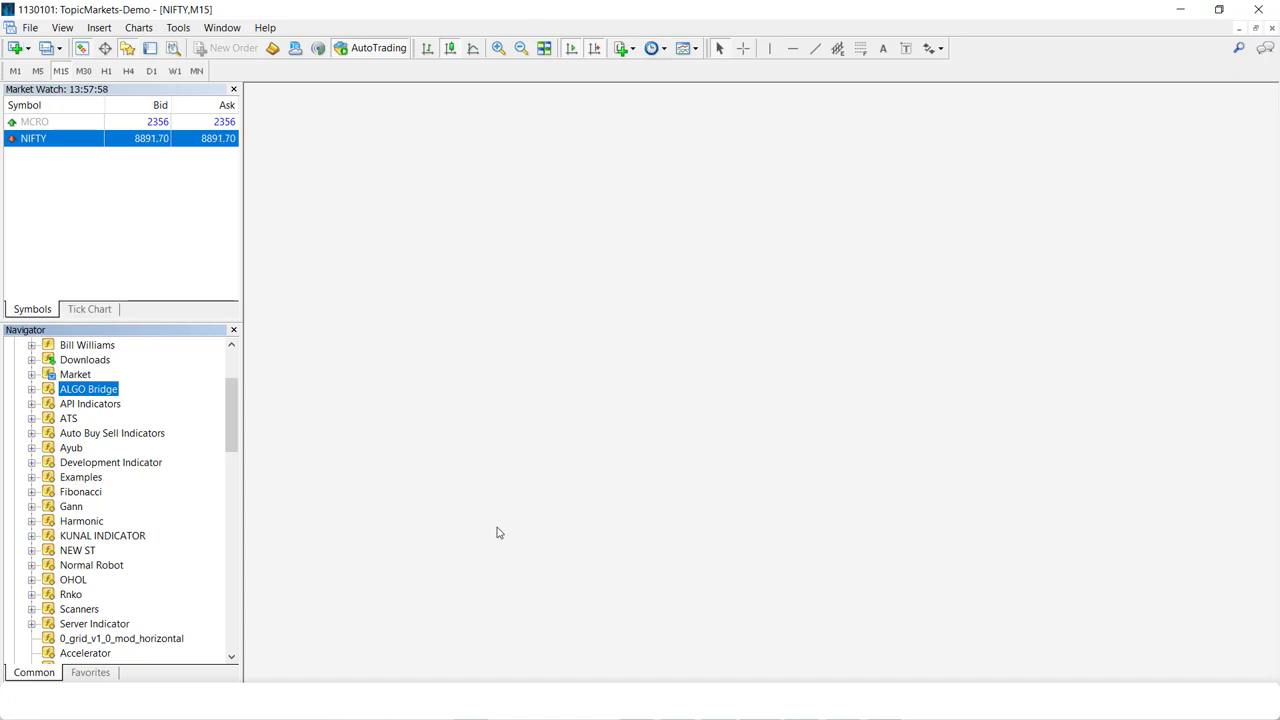
- From the AlgoBridge Download page, download the Robot Indicators package as ats (1).zip
key("alt+Tab")
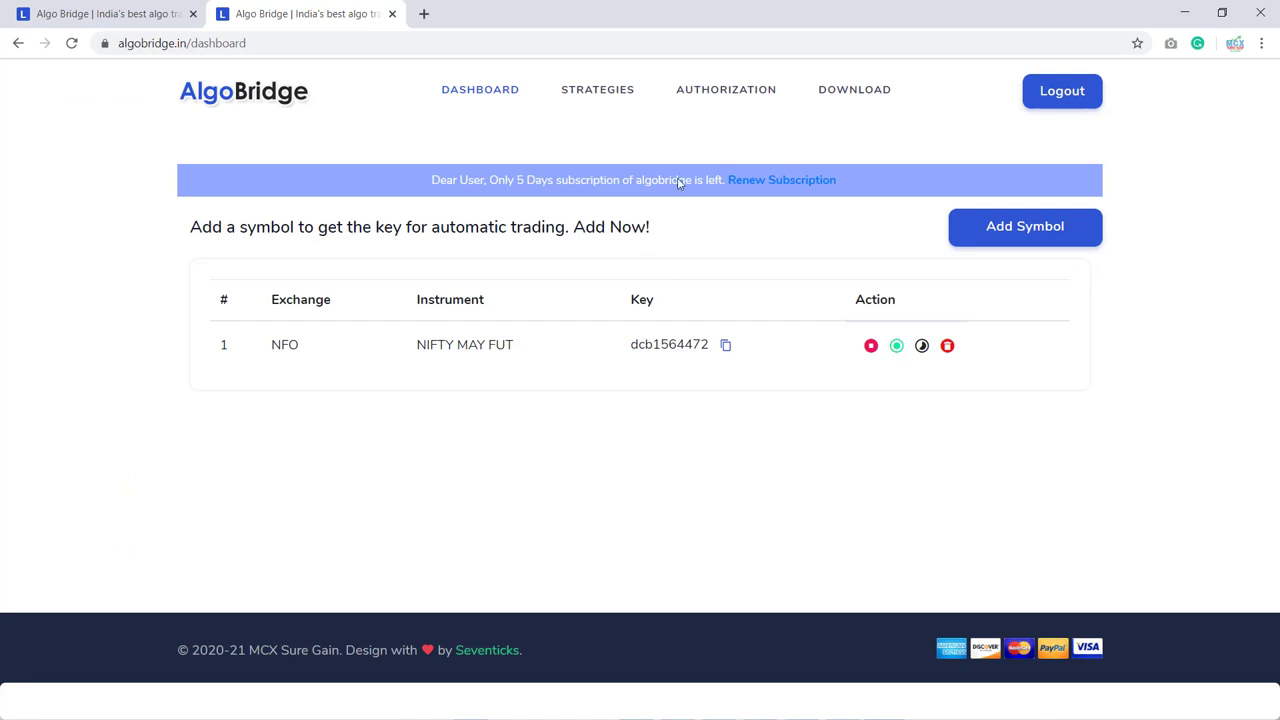
left_click(870, 92)
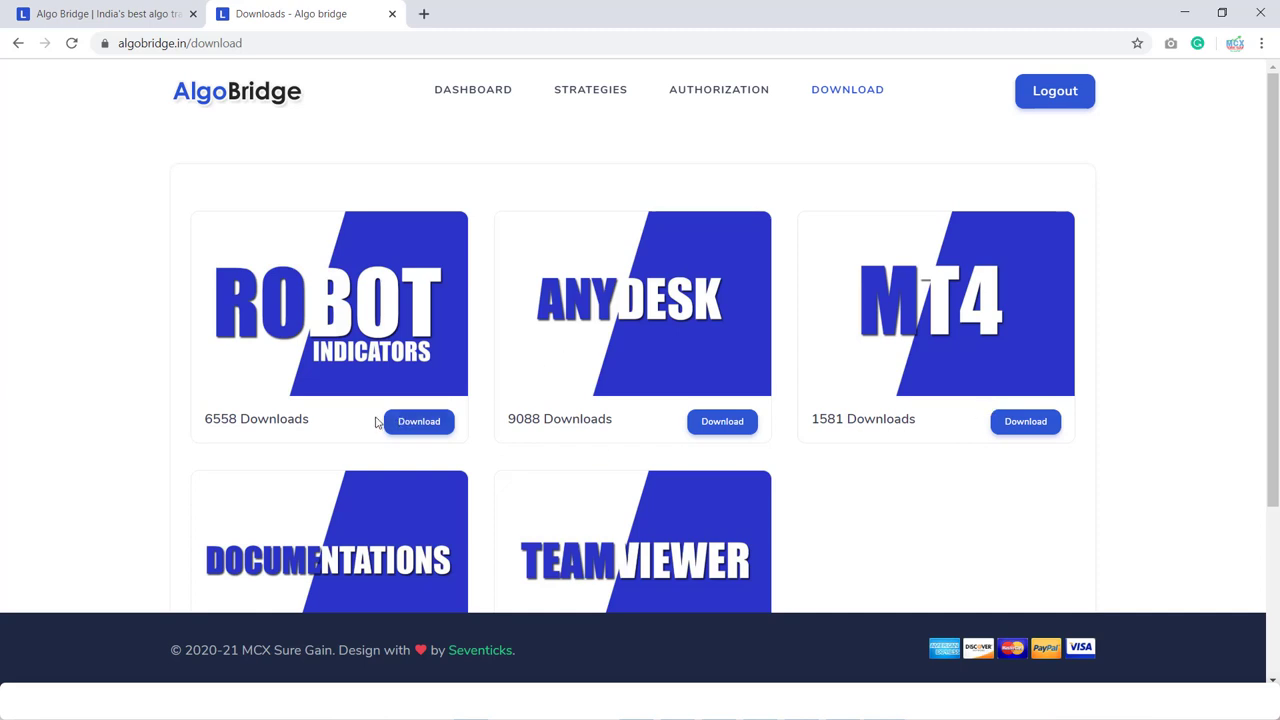
left_click(419, 432)
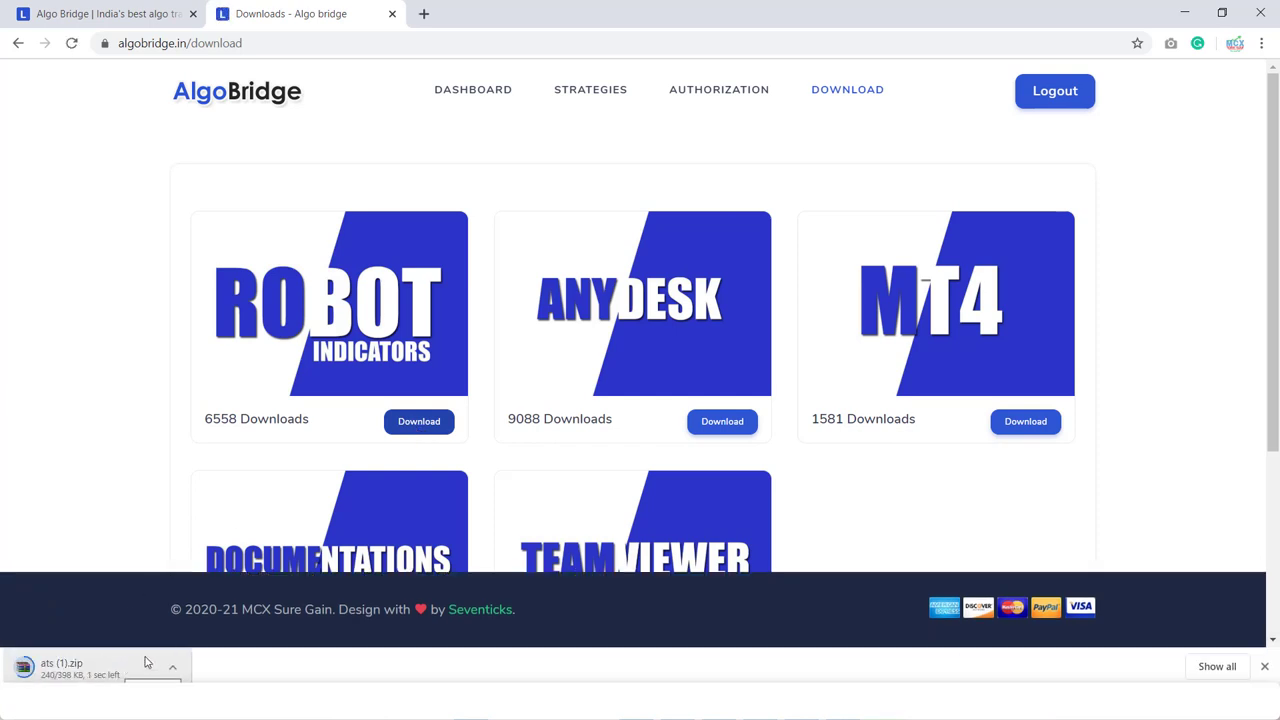
left_click(173, 670)
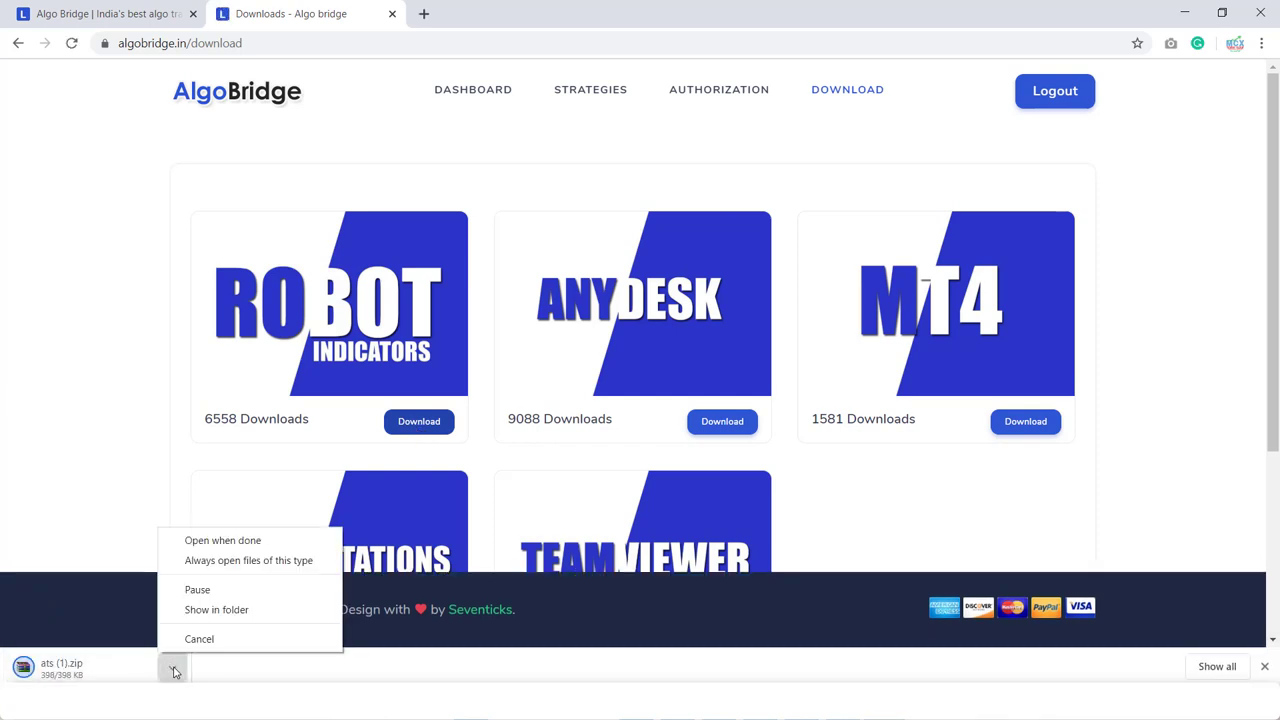
- Open ats (1).zip in WinRAR and browse its ats\Indicators and ats\Include folders
left_click(195, 612)
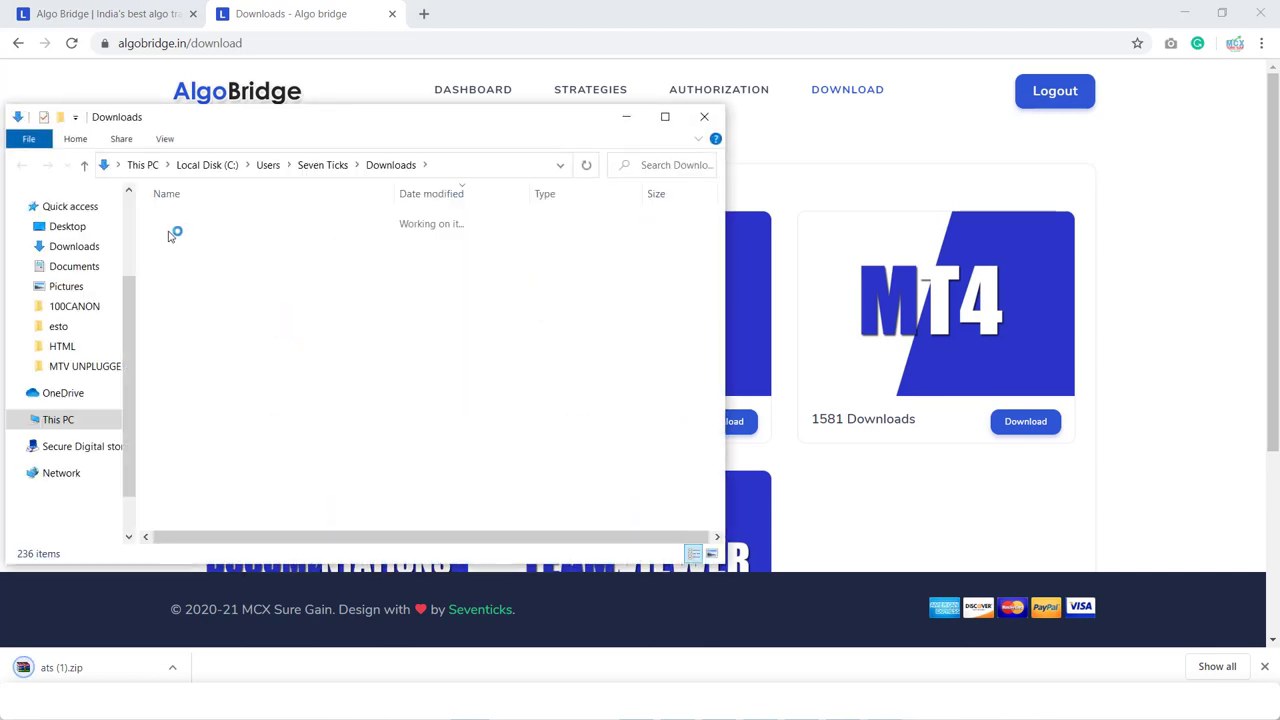
double_click(176, 240)
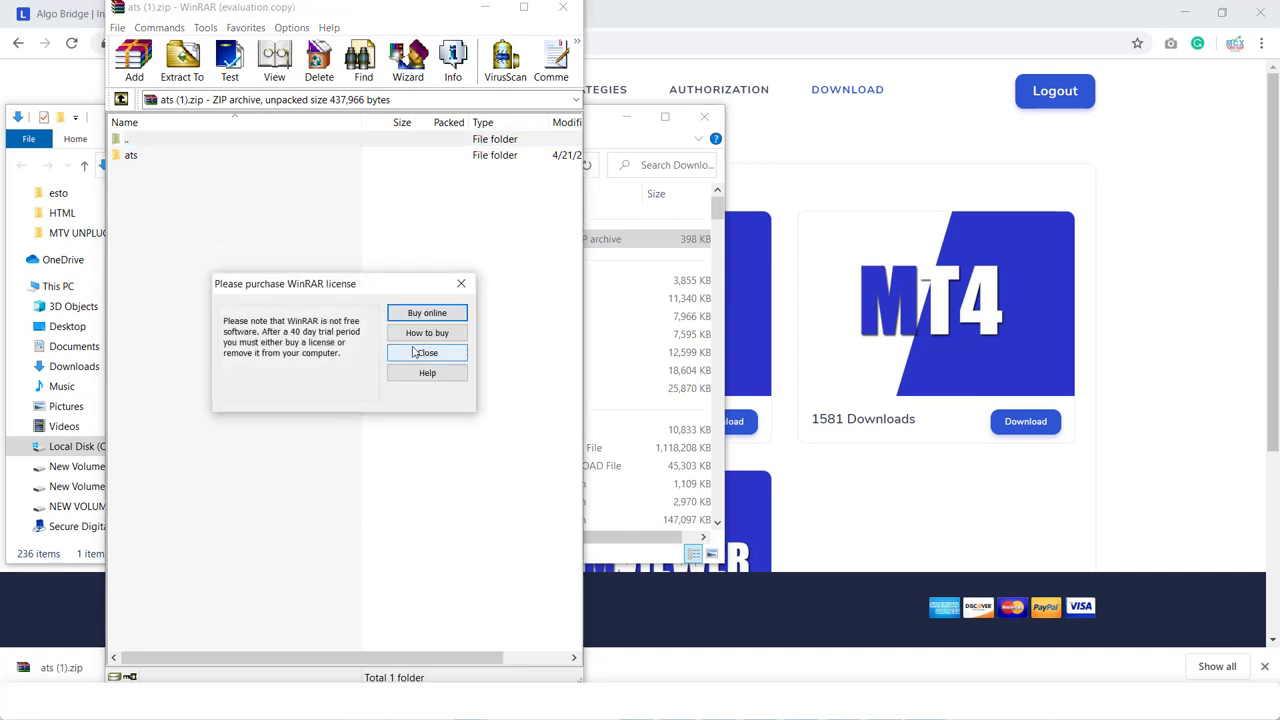
left_click(427, 353)
double_click(131, 157)
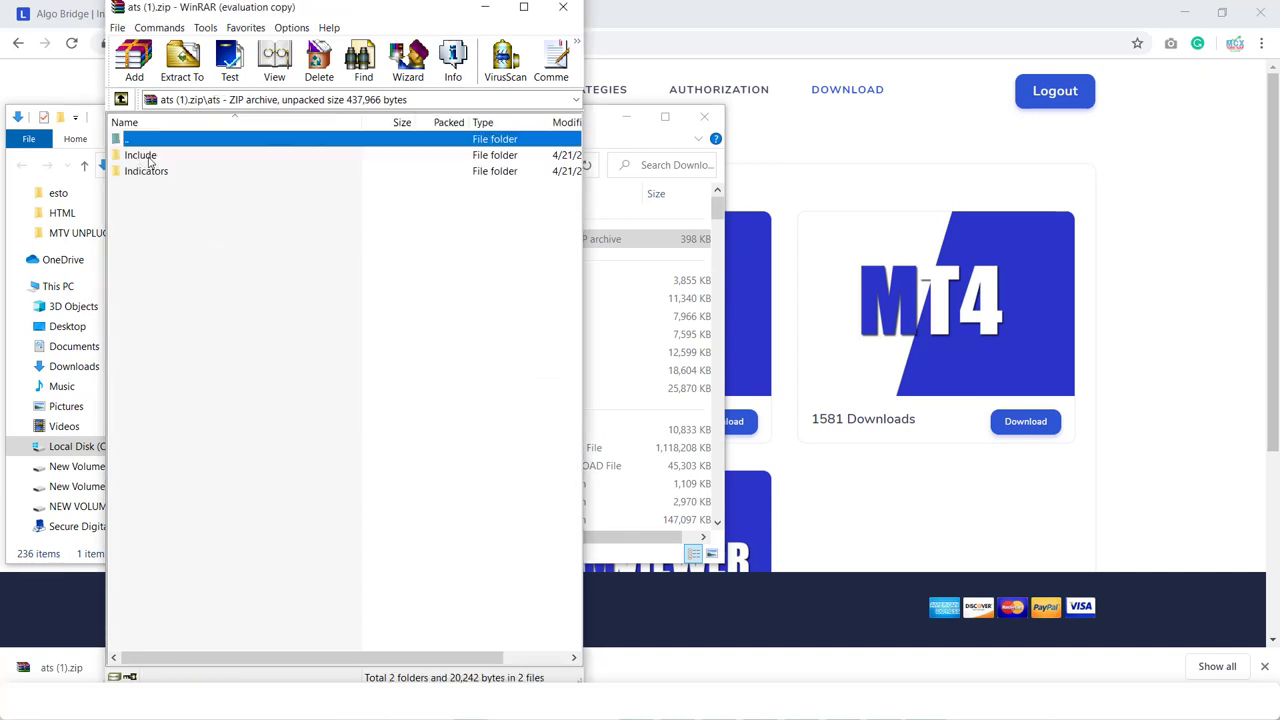
double_click(150, 173)
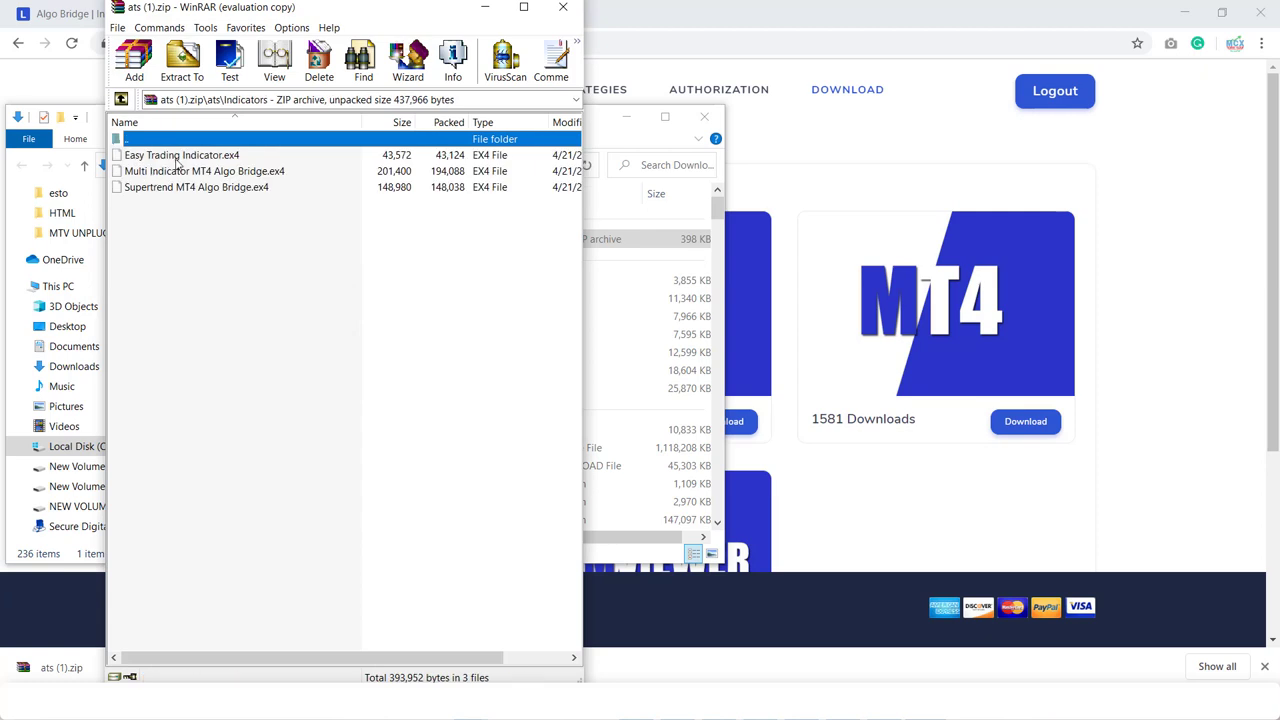
left_click(121, 99)
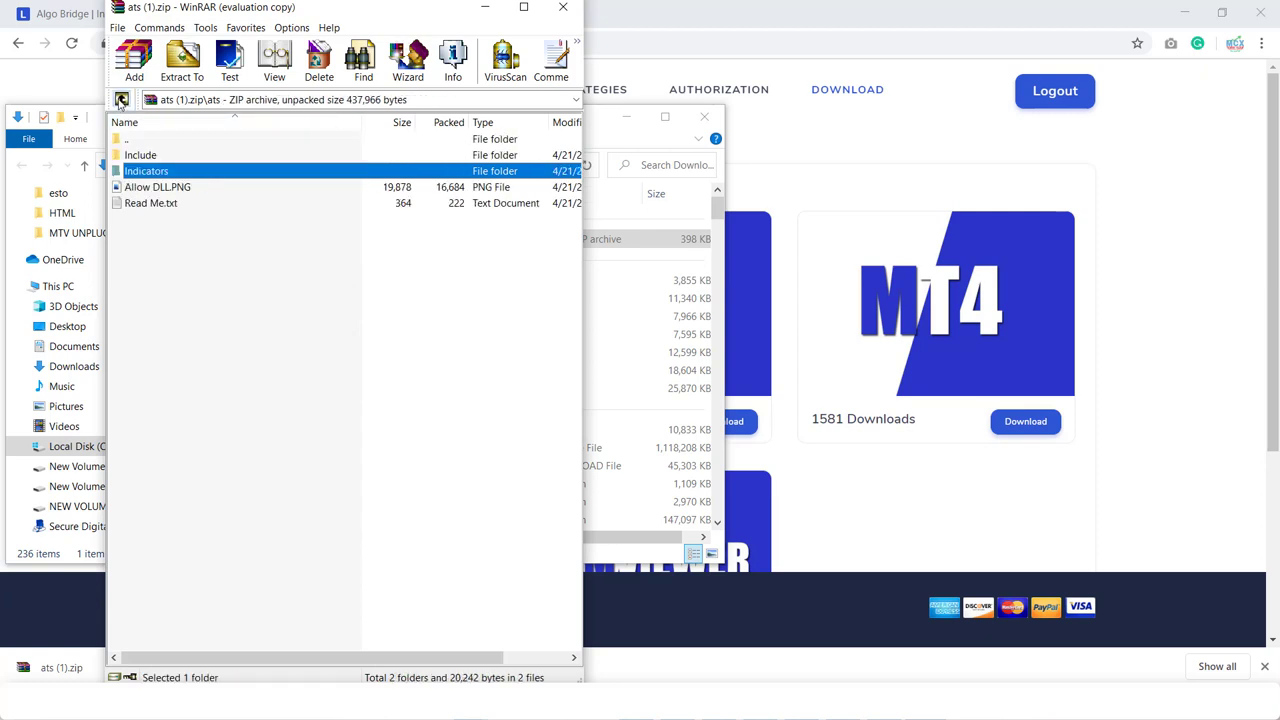
double_click(140, 157)
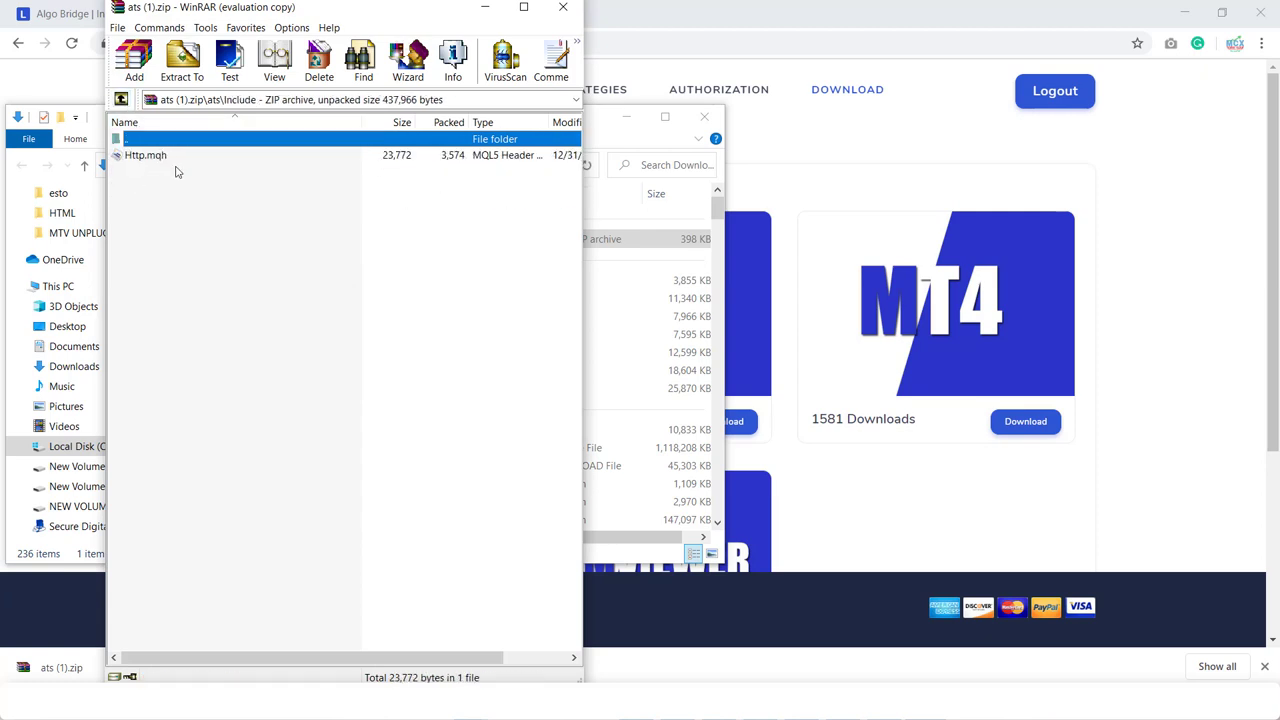
left_click(121, 100)
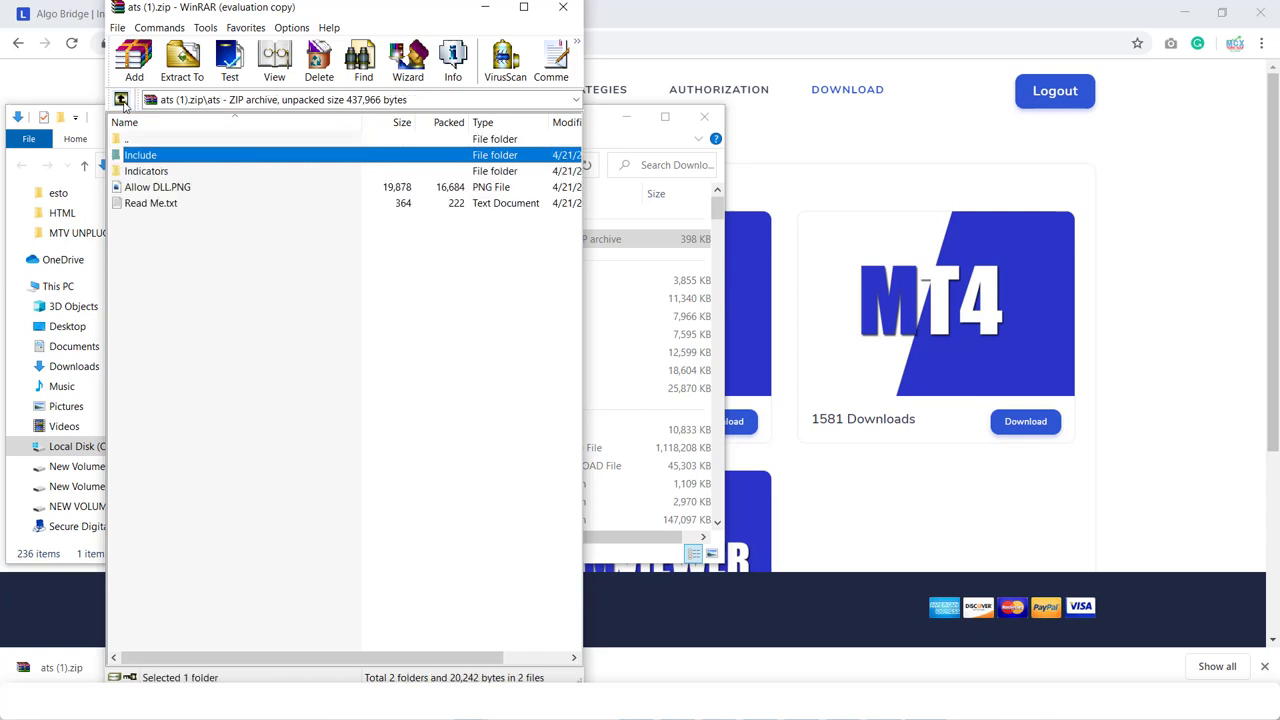
- View the Allow DLL.PNG picture, then close the viewer, the archive and the Downloads folder
left_click(166, 192)
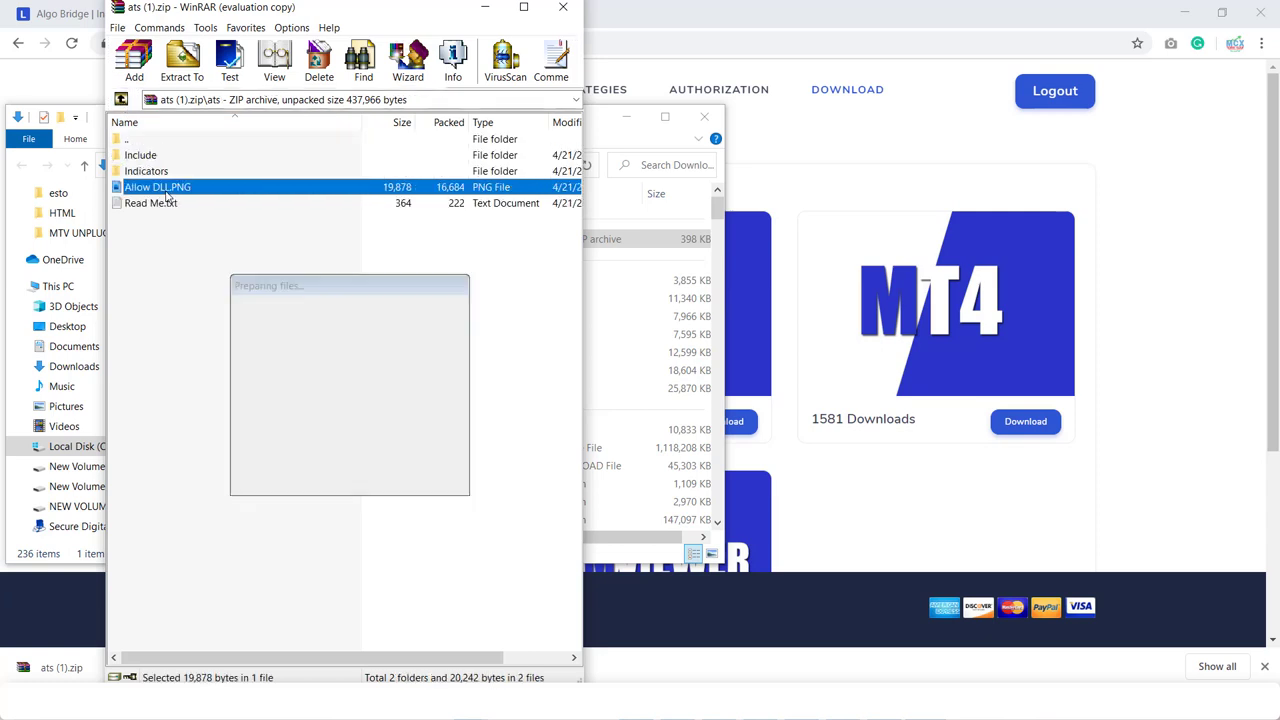
double_click(172, 196)
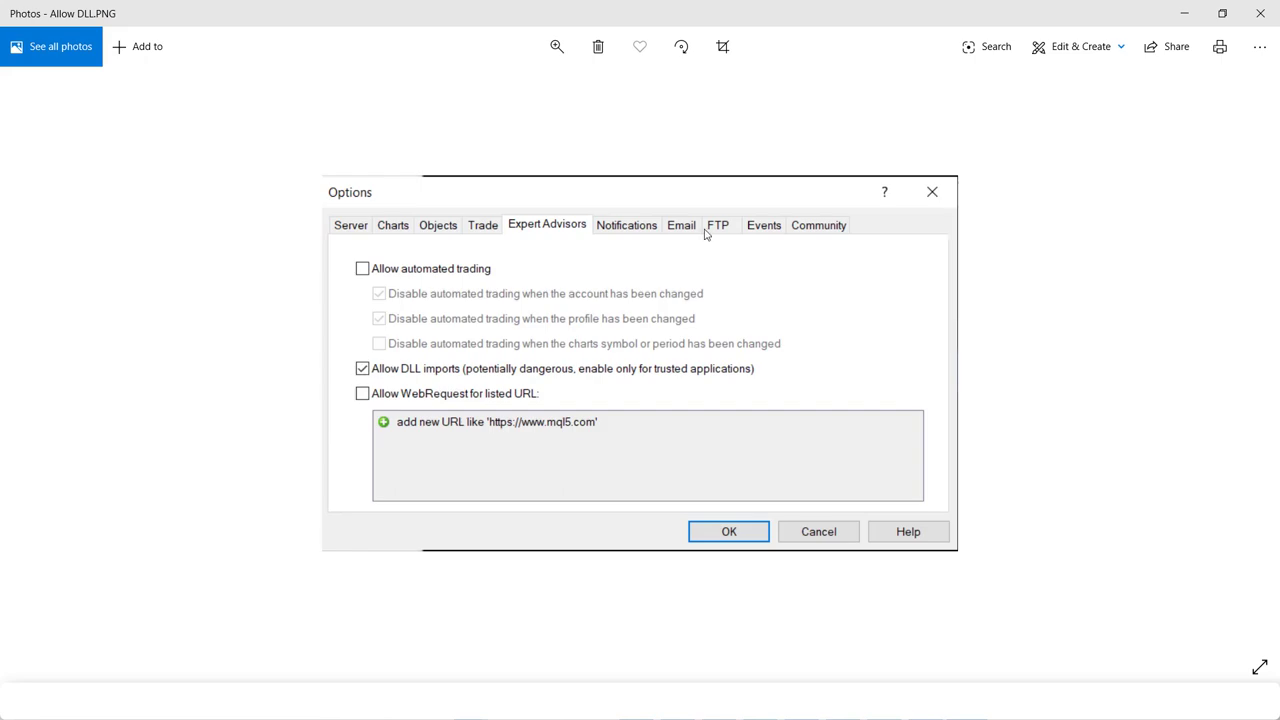
left_click(1260, 13)
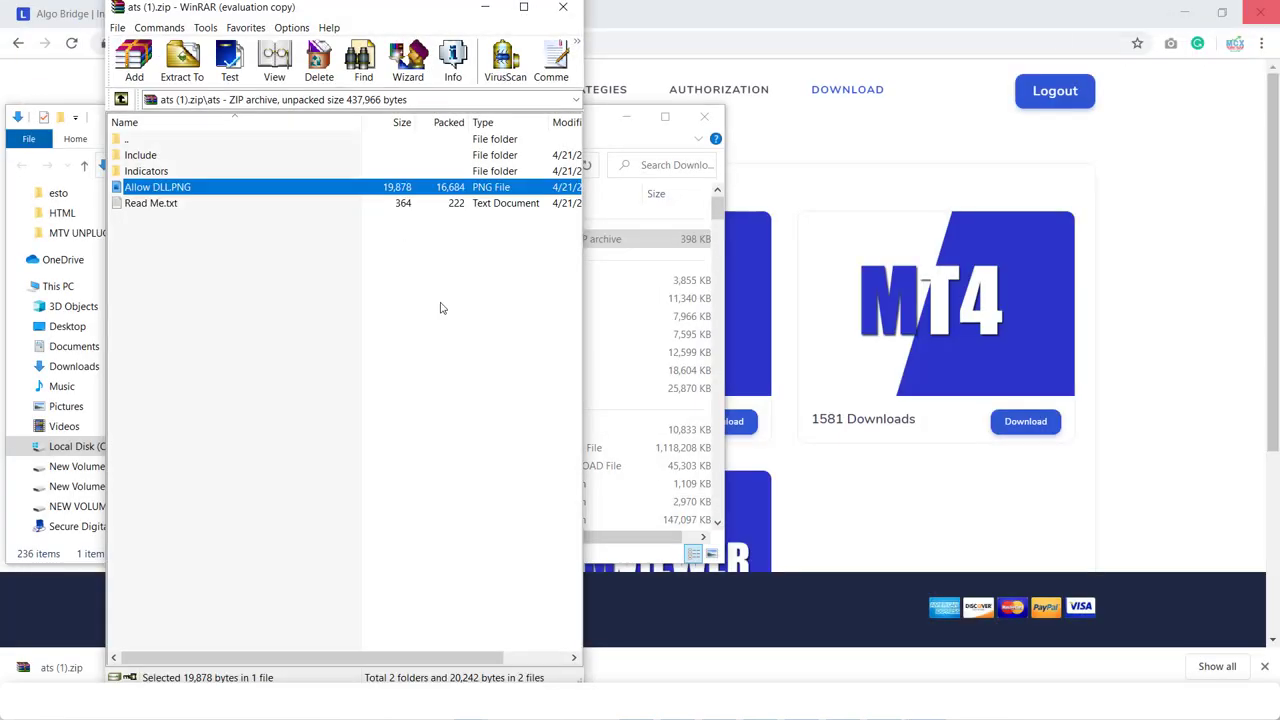
left_click(486, 8)
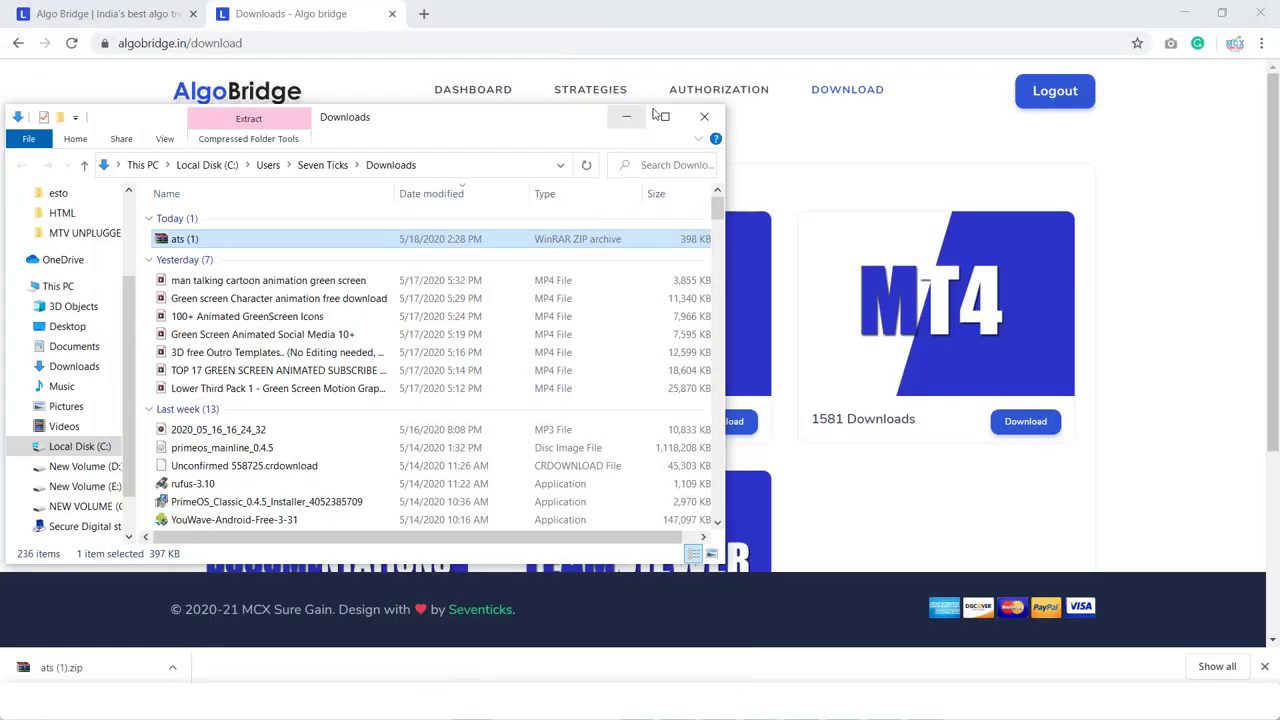
left_click(706, 118)
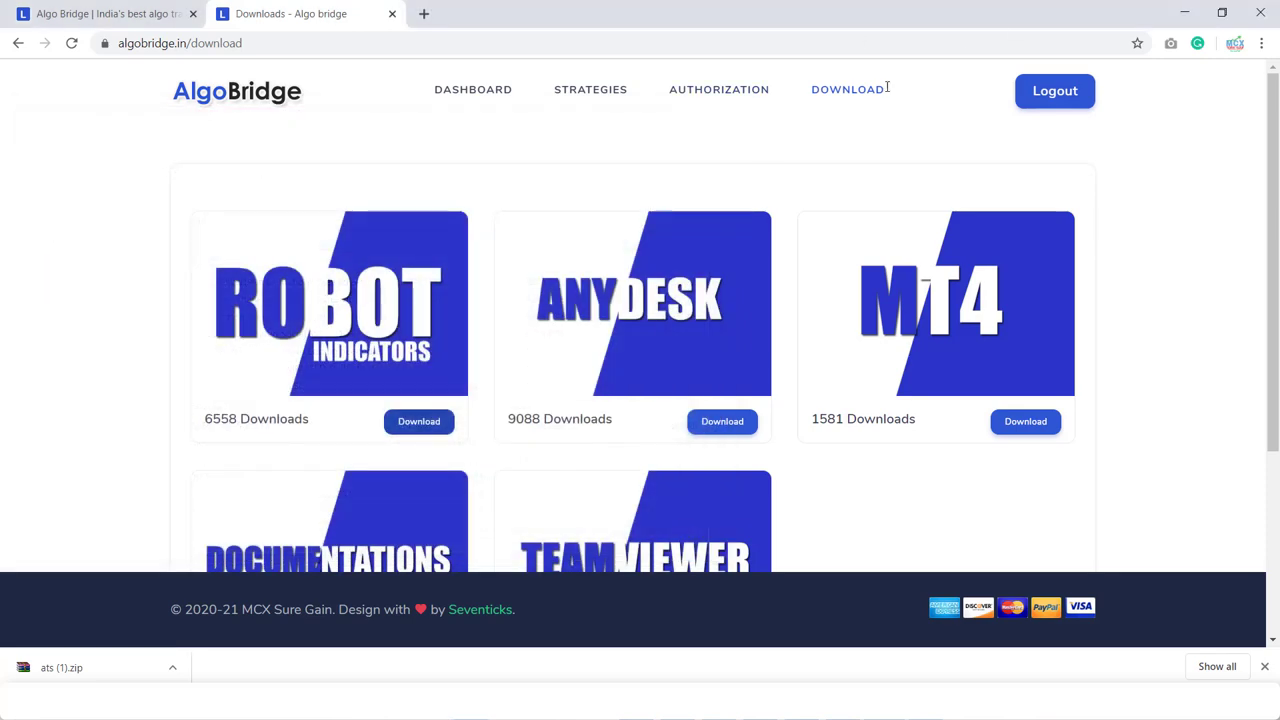
- Open MetaTrader's data folder, check MQL4\Indicators and MQL4\Include for the Http header, then close Explorer
key("alt+Tab")
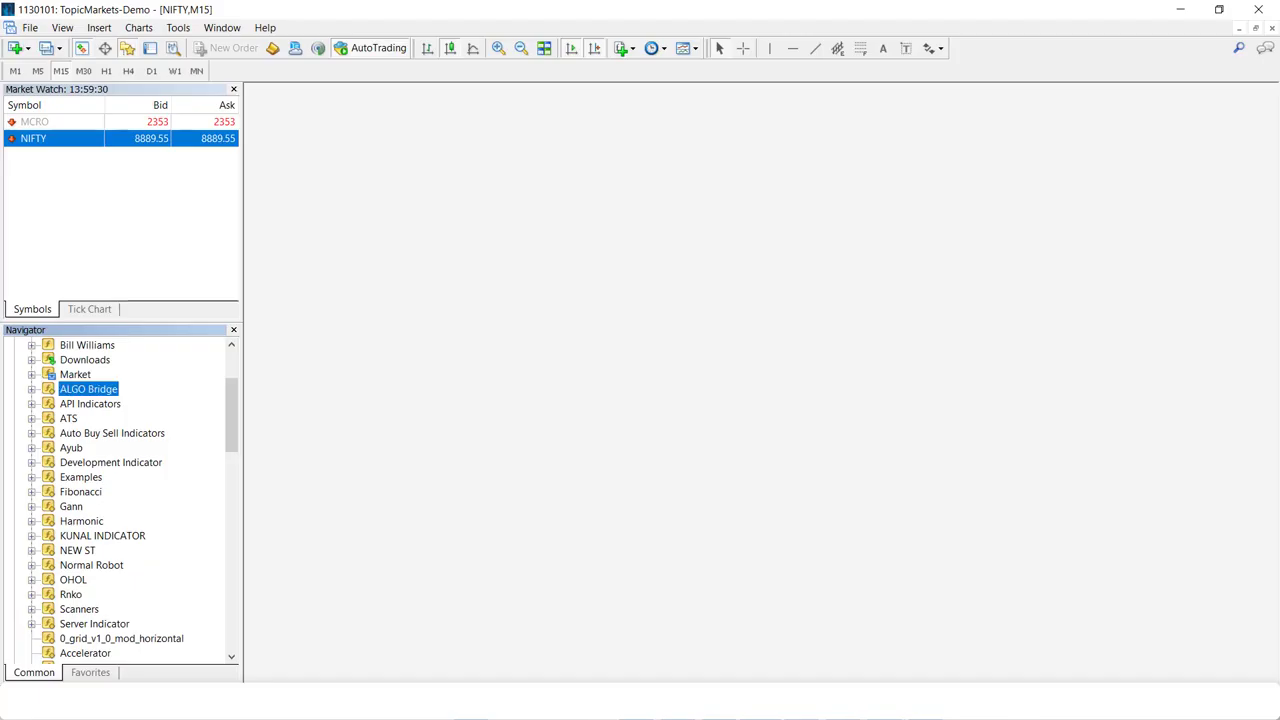
left_click(30, 28)
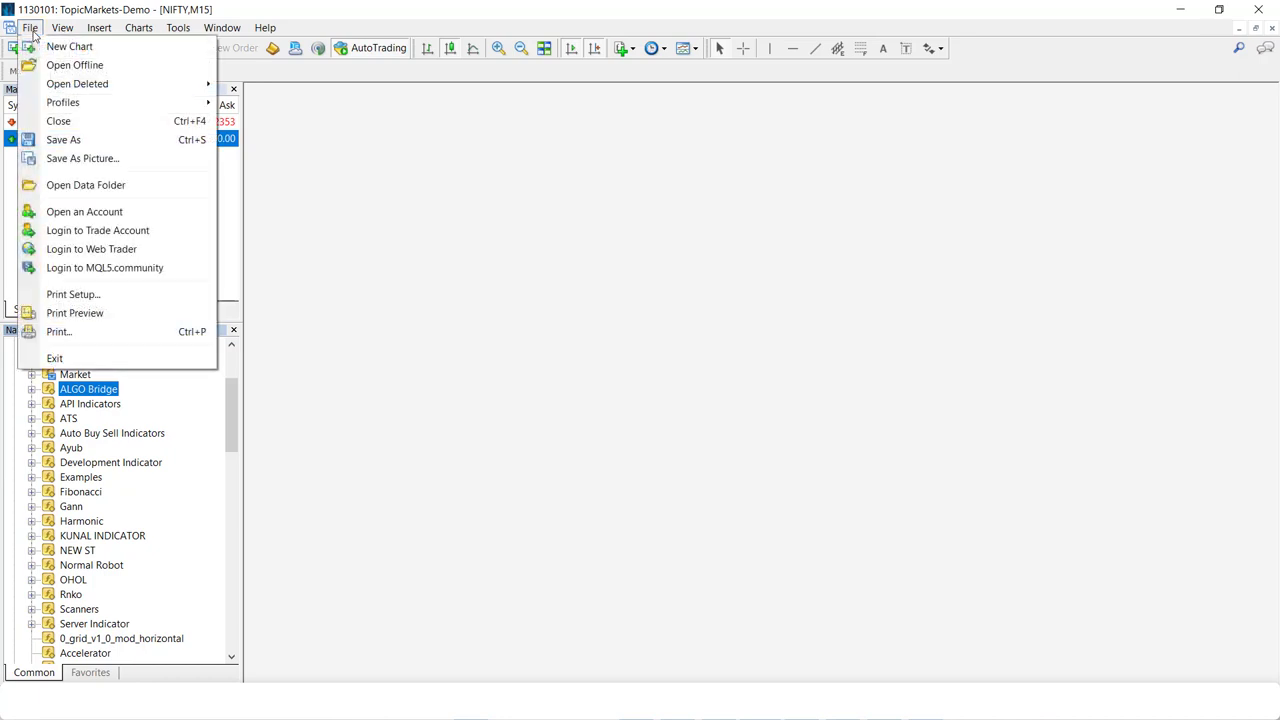
left_click(77, 185)
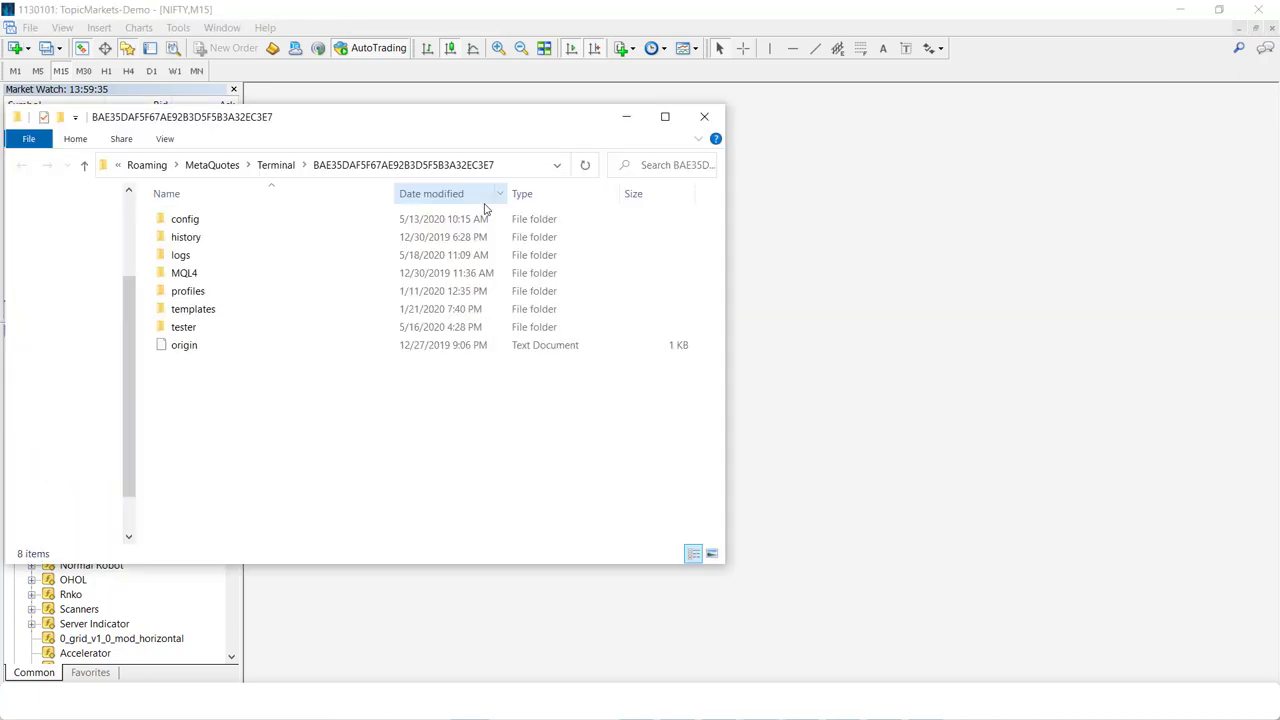
double_click(194, 276)
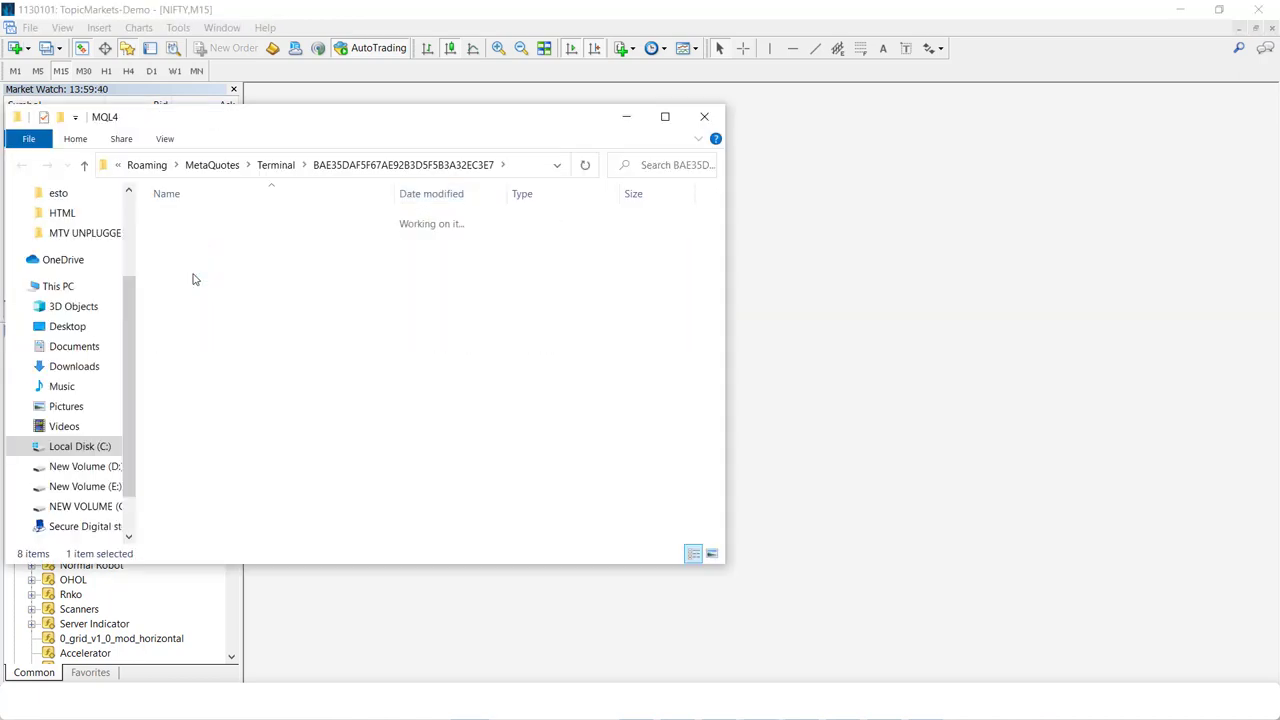
double_click(183, 292)
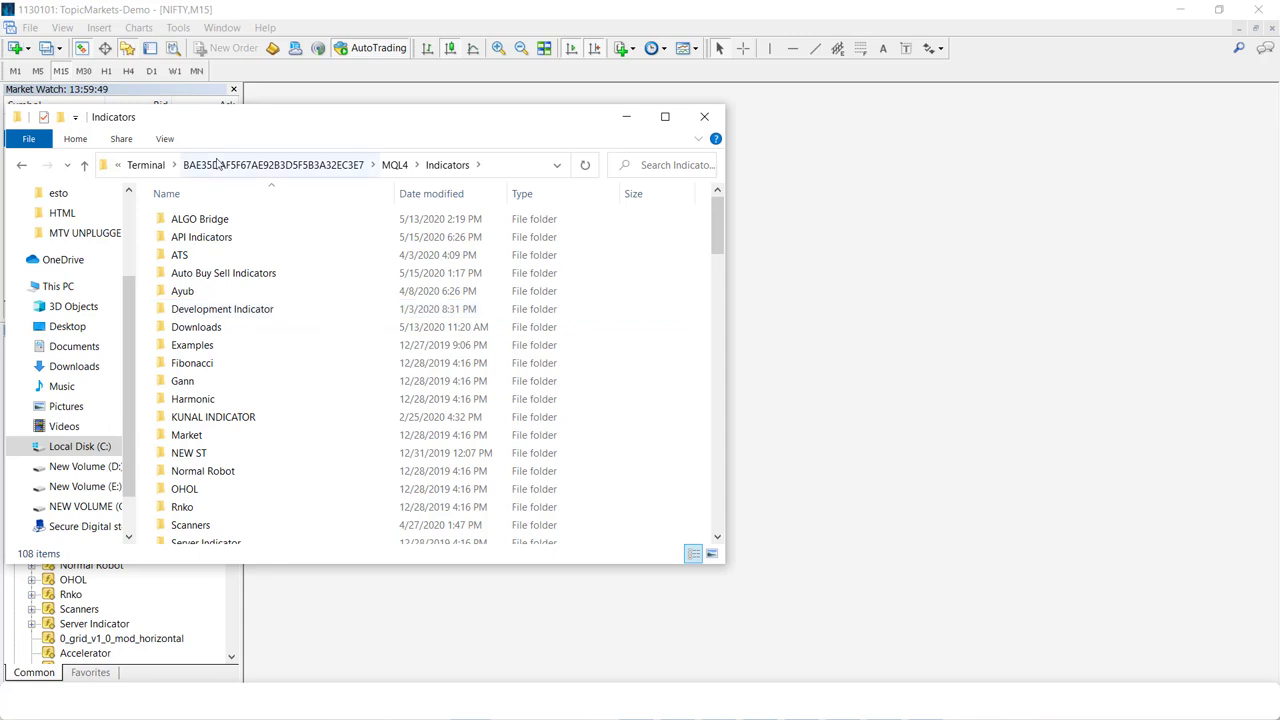
left_click(22, 166)
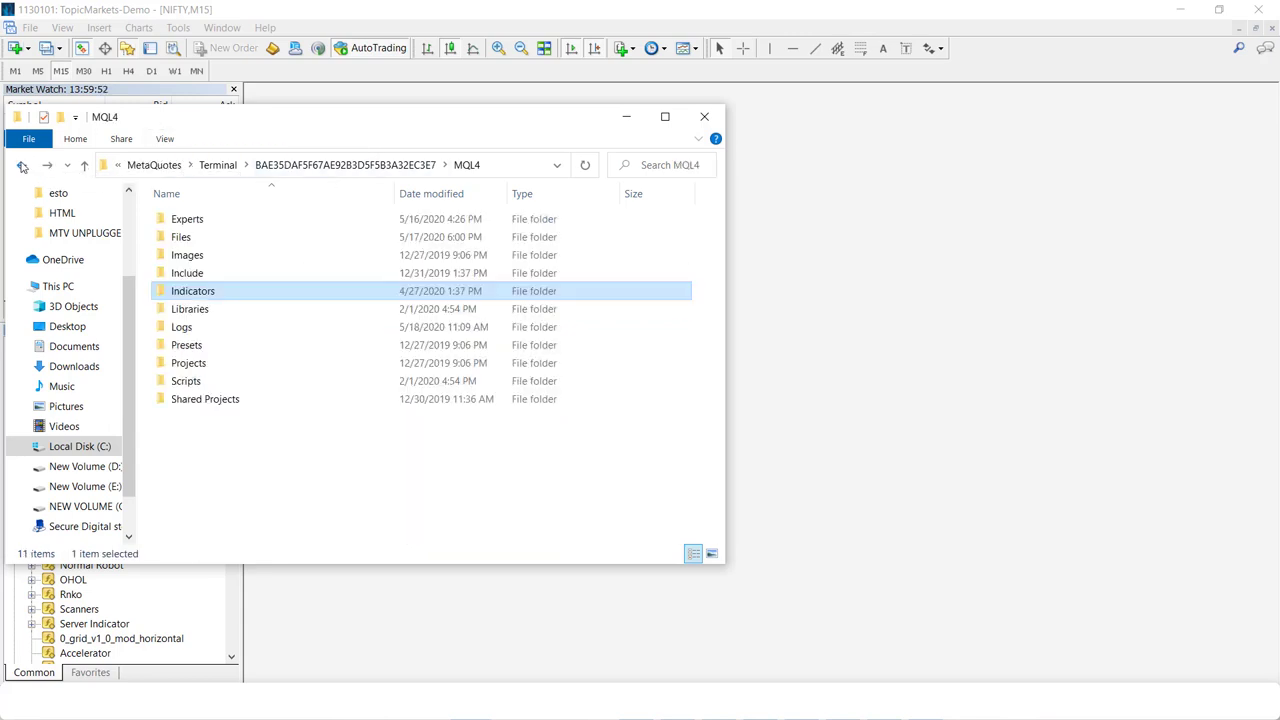
double_click(204, 274)
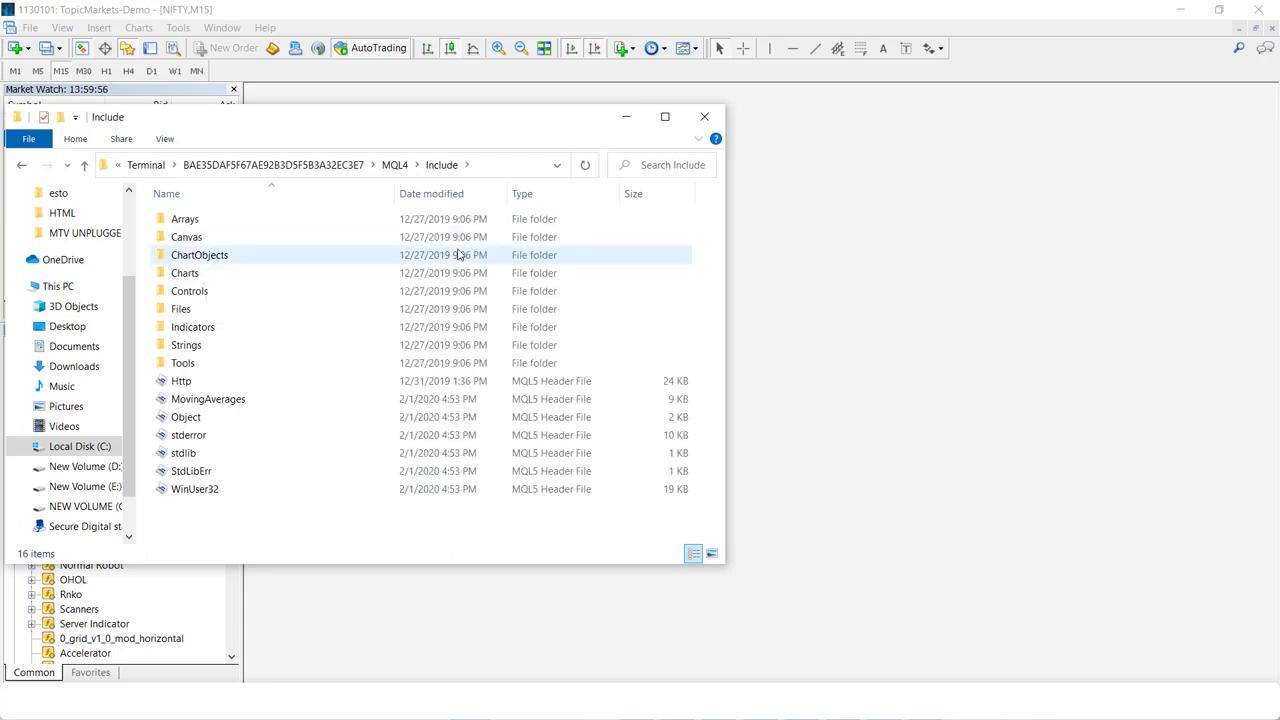
left_click(196, 384)
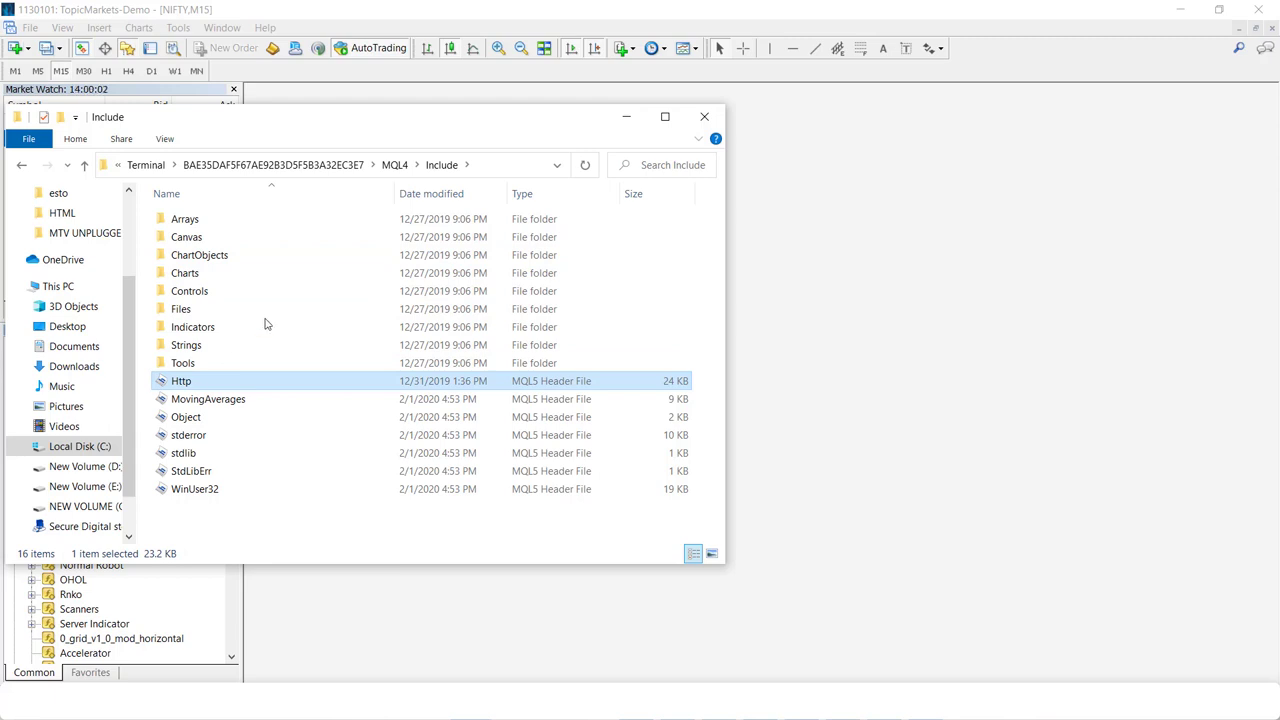
left_click(698, 127)
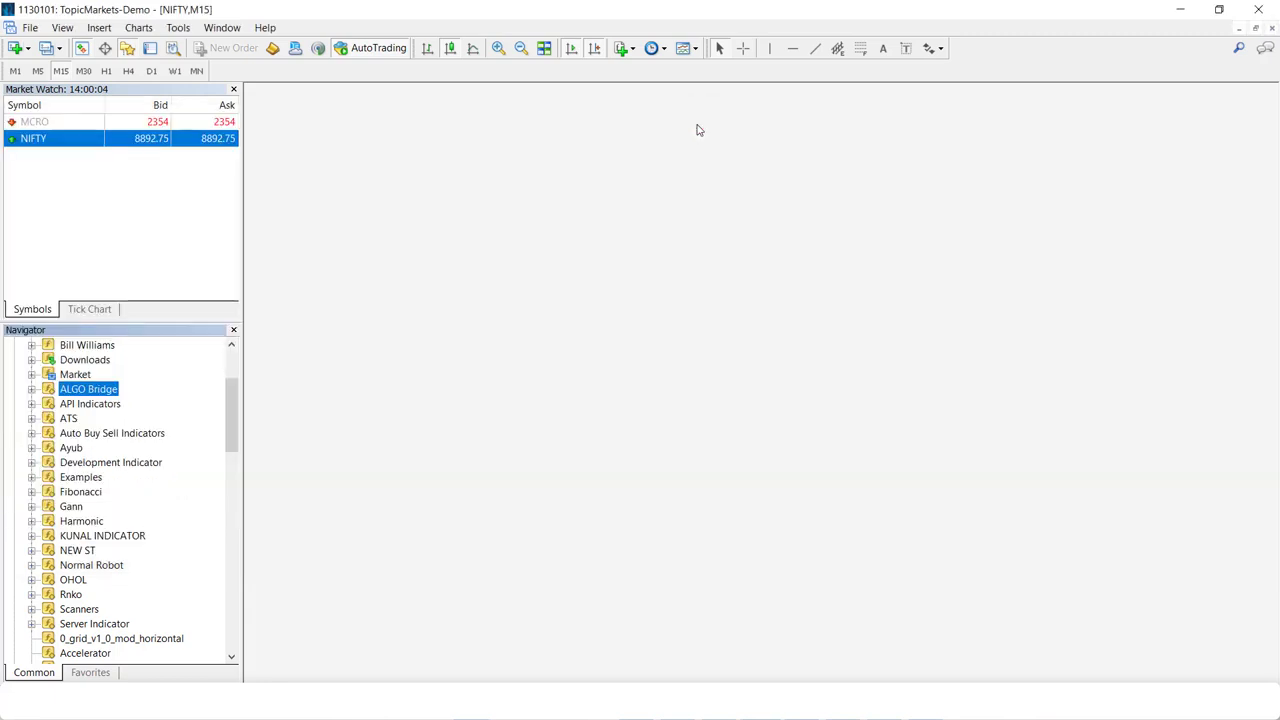
- Verify Allow automated trading and Allow DLL imports in Options > Expert Advisors, then return to the AlgoBridge dashboard
left_click(178, 30)
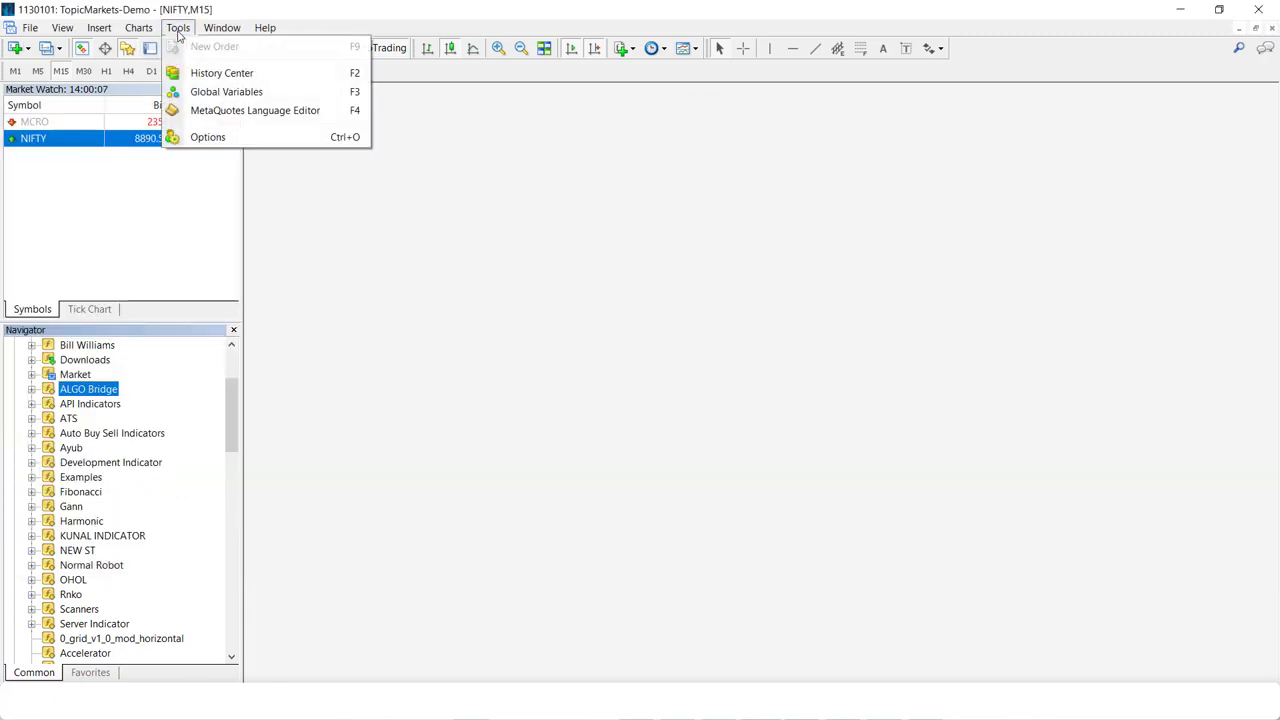
left_click(208, 137)
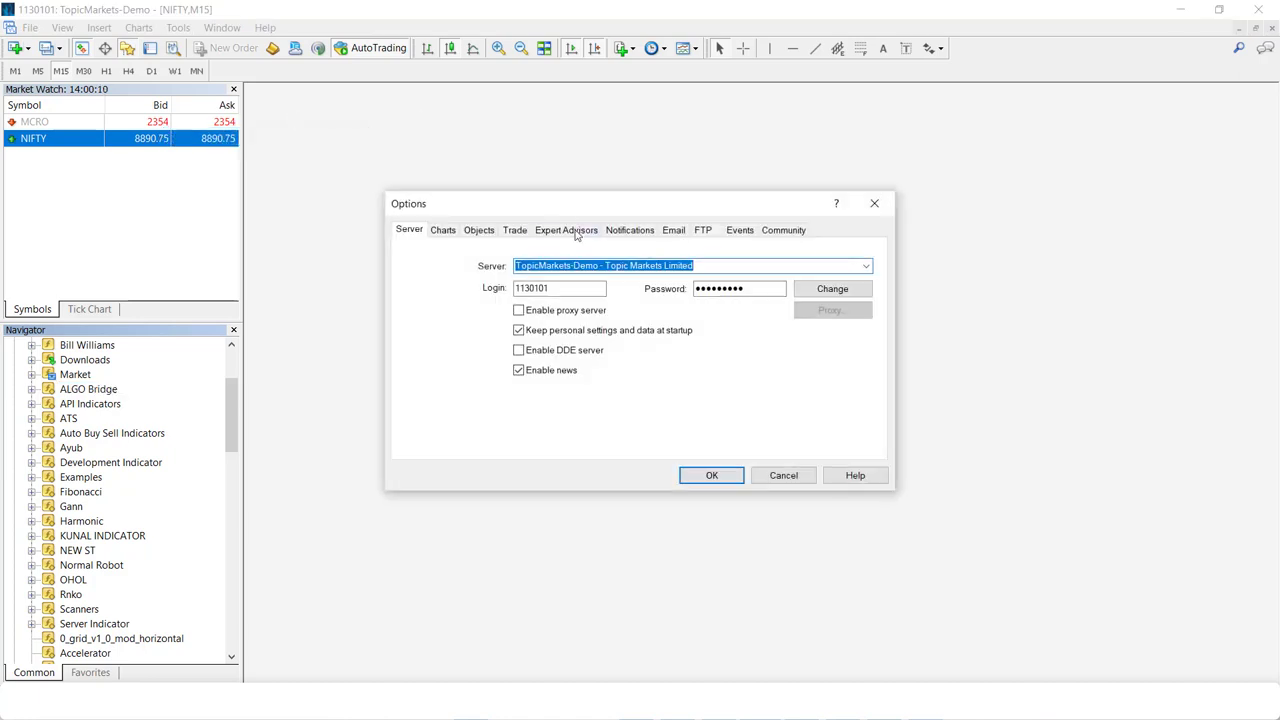
left_click(567, 230)
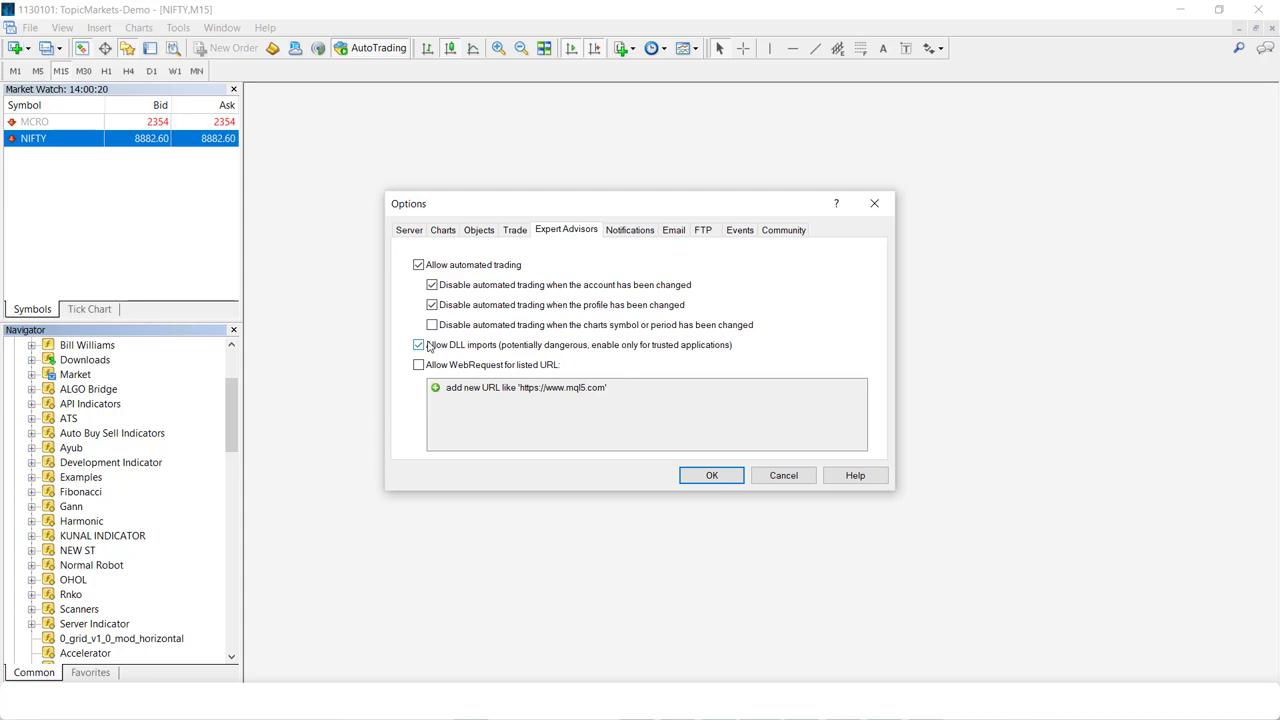
left_click(875, 205)
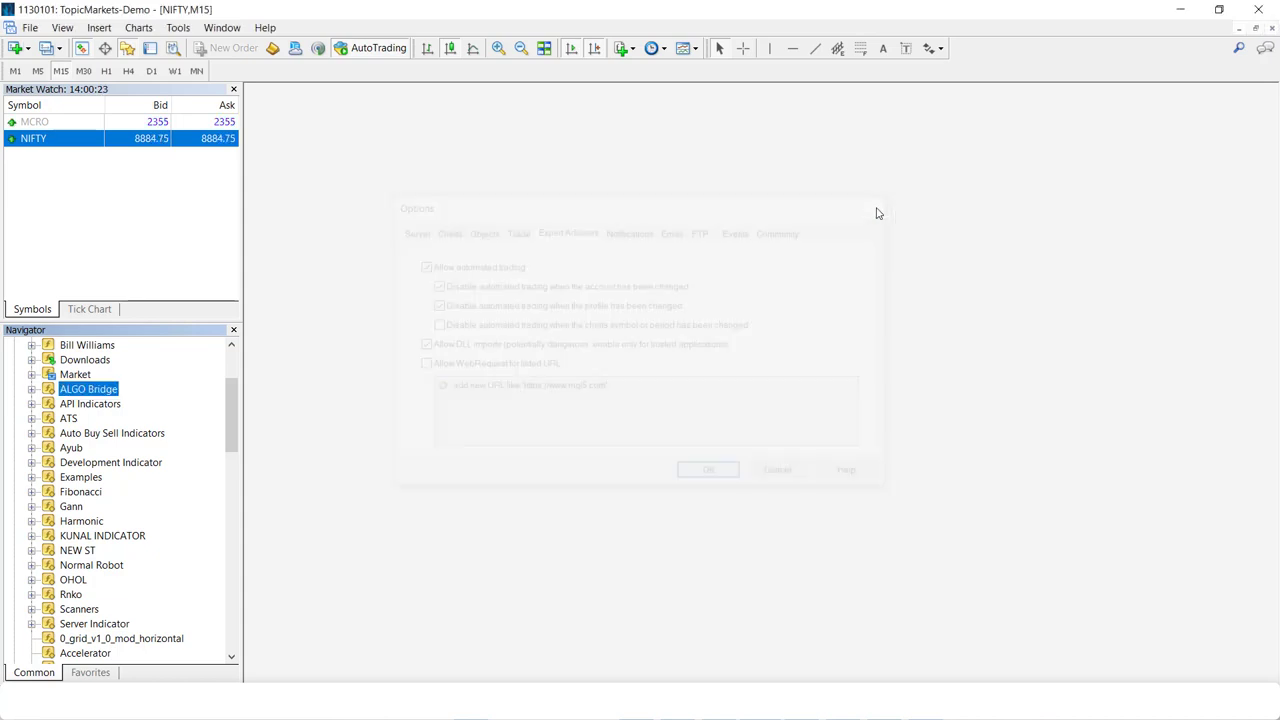
left_click(1178, 12)
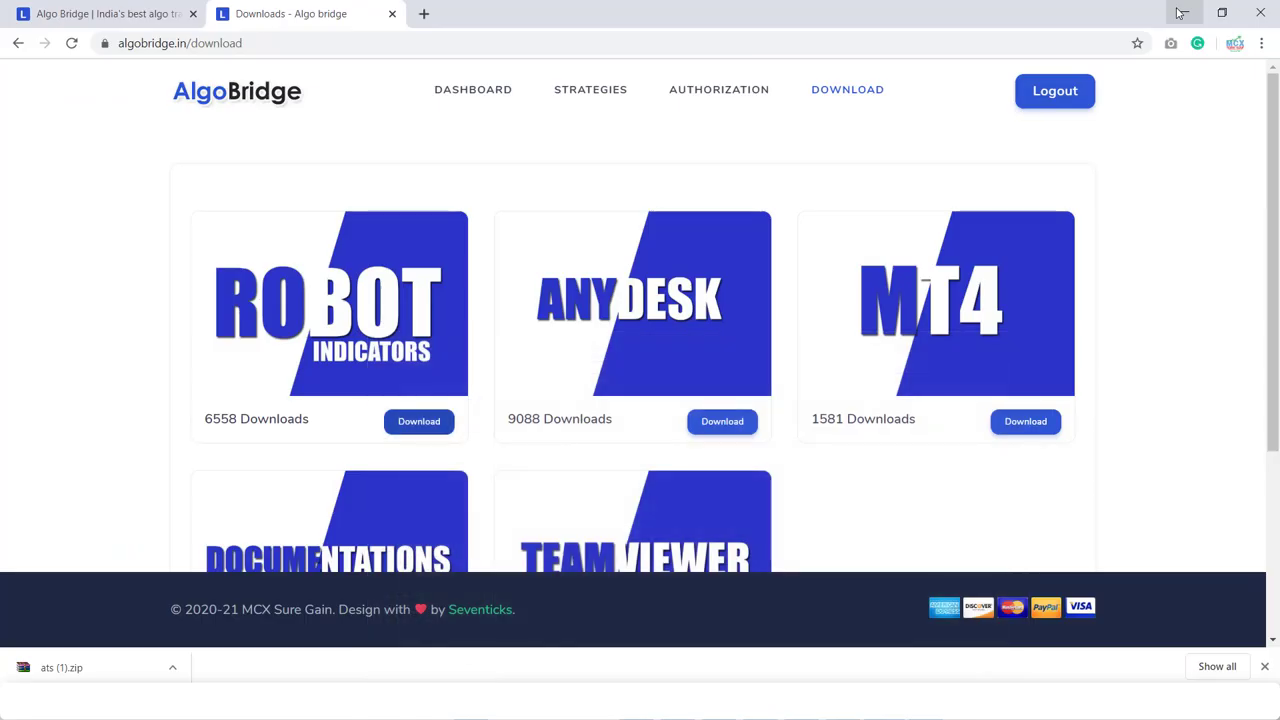
left_click(479, 93)
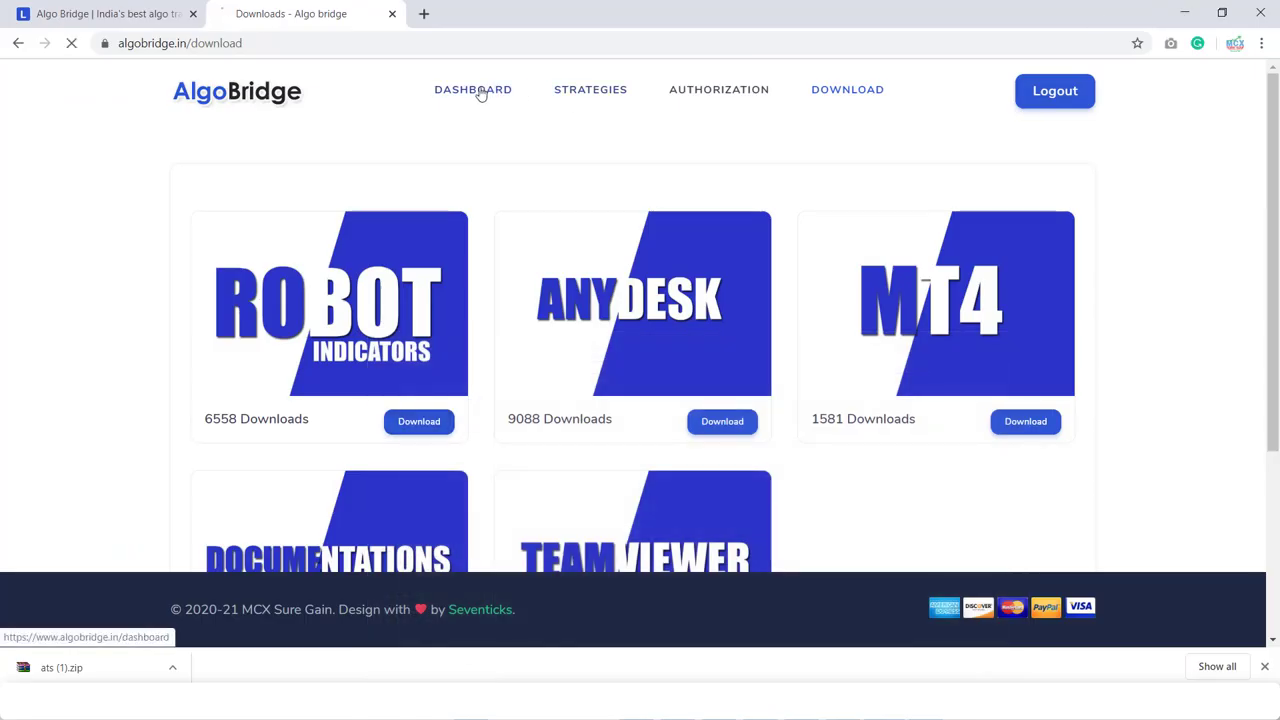